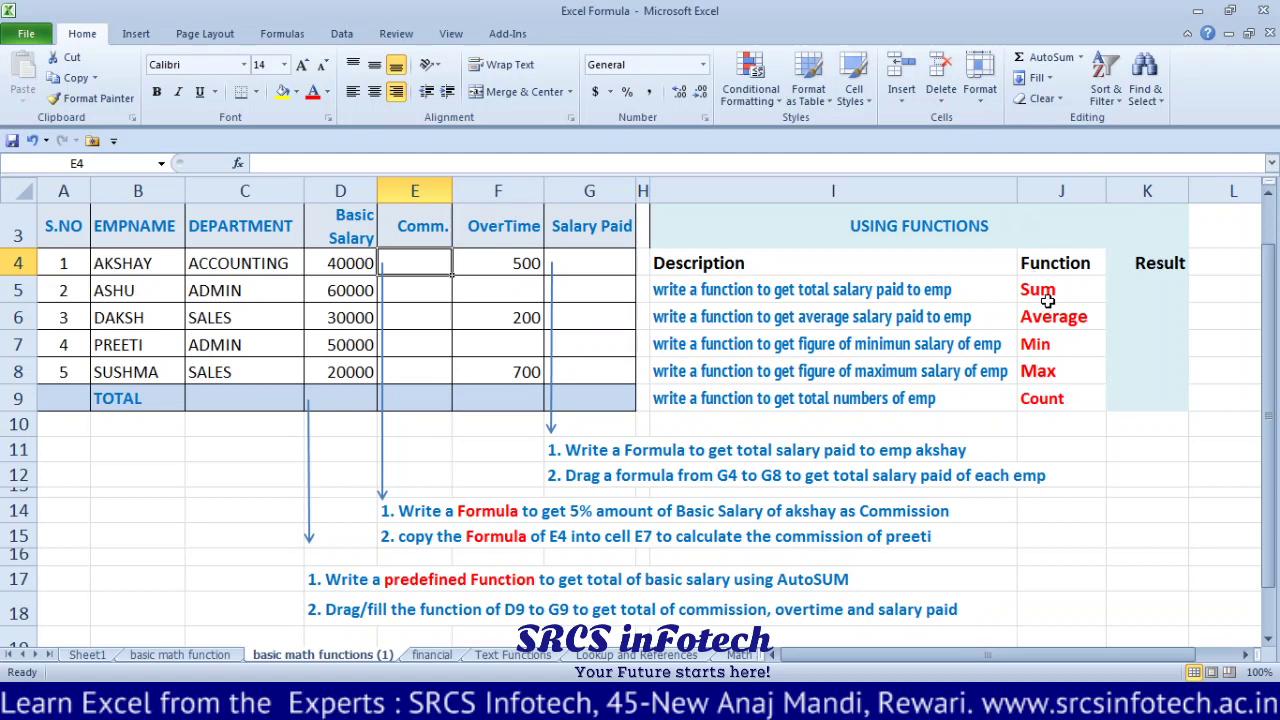
Step: Review the Sum to Count function list, empty commission cell E4 and the task instructions
{"action": "left_click_drag", "start_coordinate": [1044, 289], "coordinate": [1044, 392]}
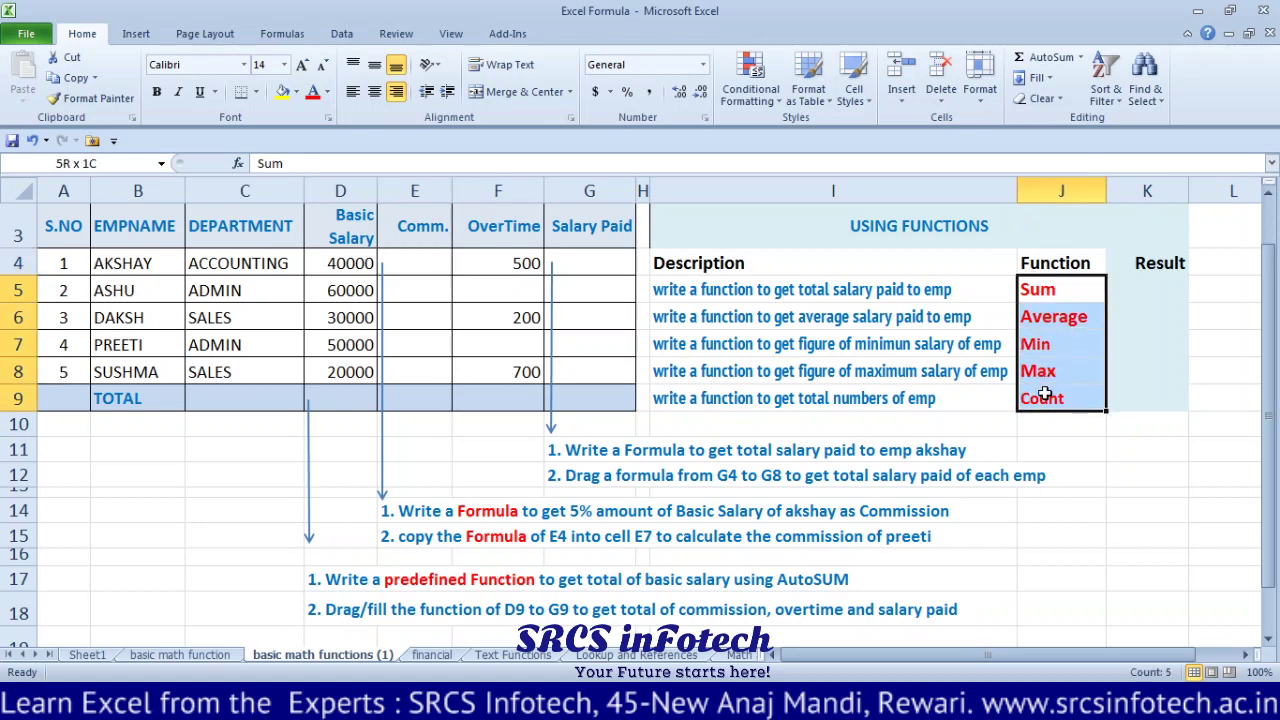
{"action": "left_click_drag", "start_coordinate": [1044, 392], "coordinate": [1044, 394]}
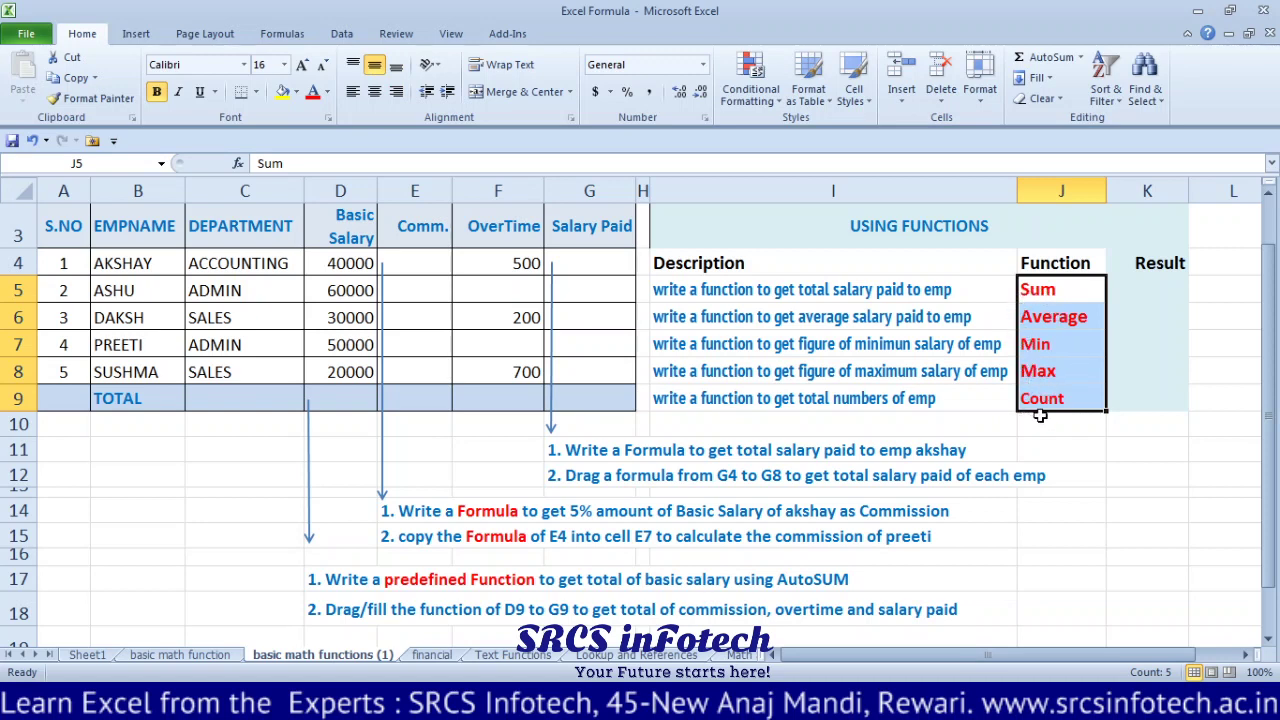
{"action": "left_click", "coordinate": [404, 266]}
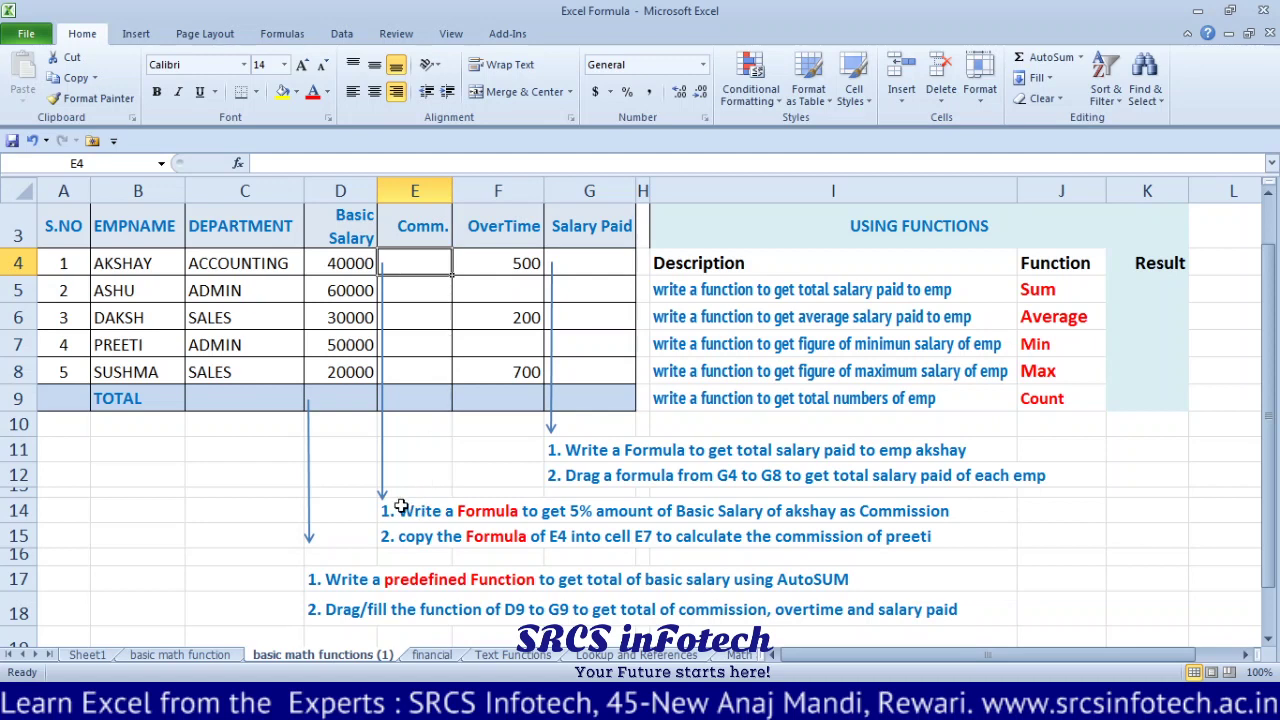
{"action": "left_click_drag", "start_coordinate": [400, 507], "coordinate": [664, 537]}
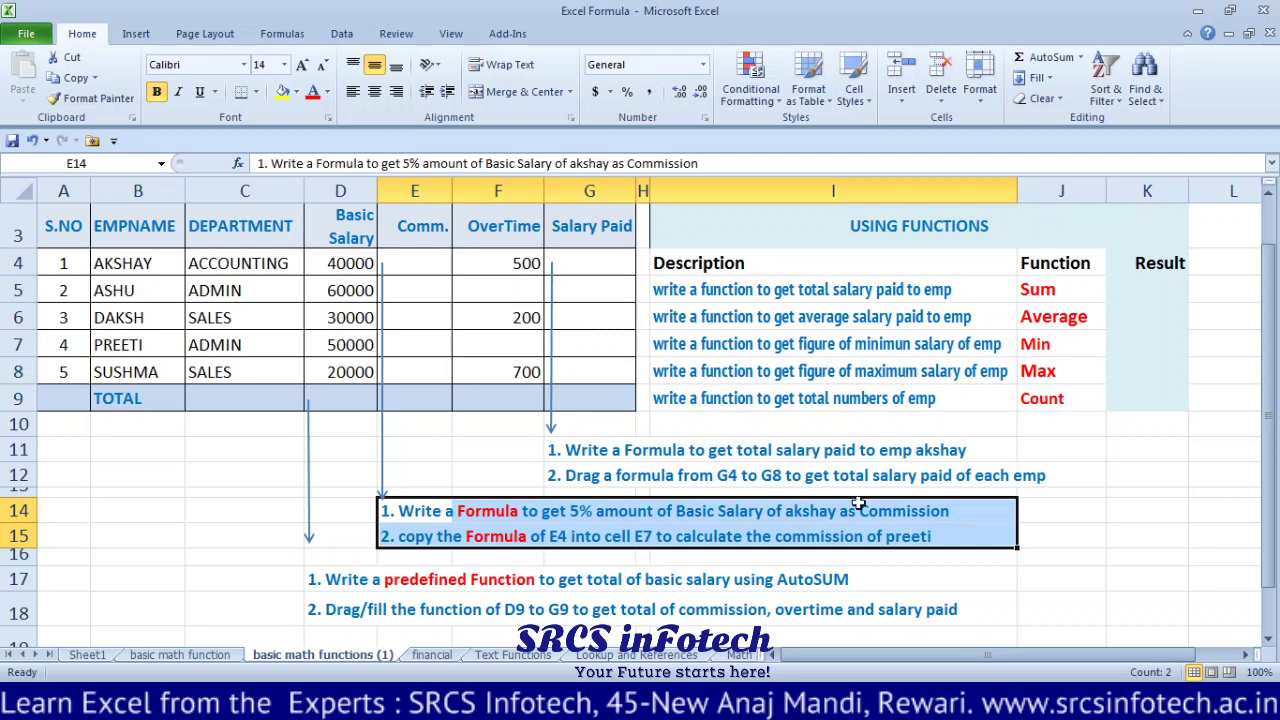
{"action": "left_click", "coordinate": [134, 258]}
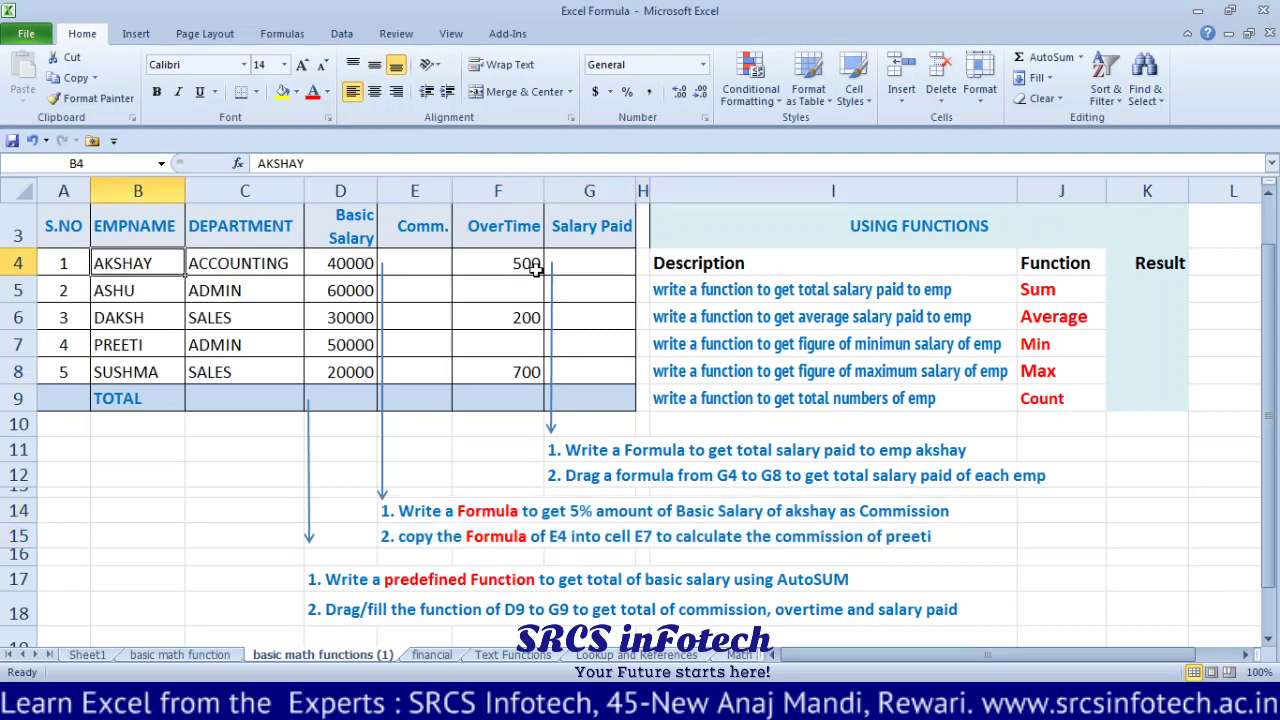
Step: Enter =D4*5% in E4 so the first employee's commission shows 2000
{"action": "left_click", "coordinate": [350, 262]}
{"action": "left_click", "coordinate": [417, 262]}
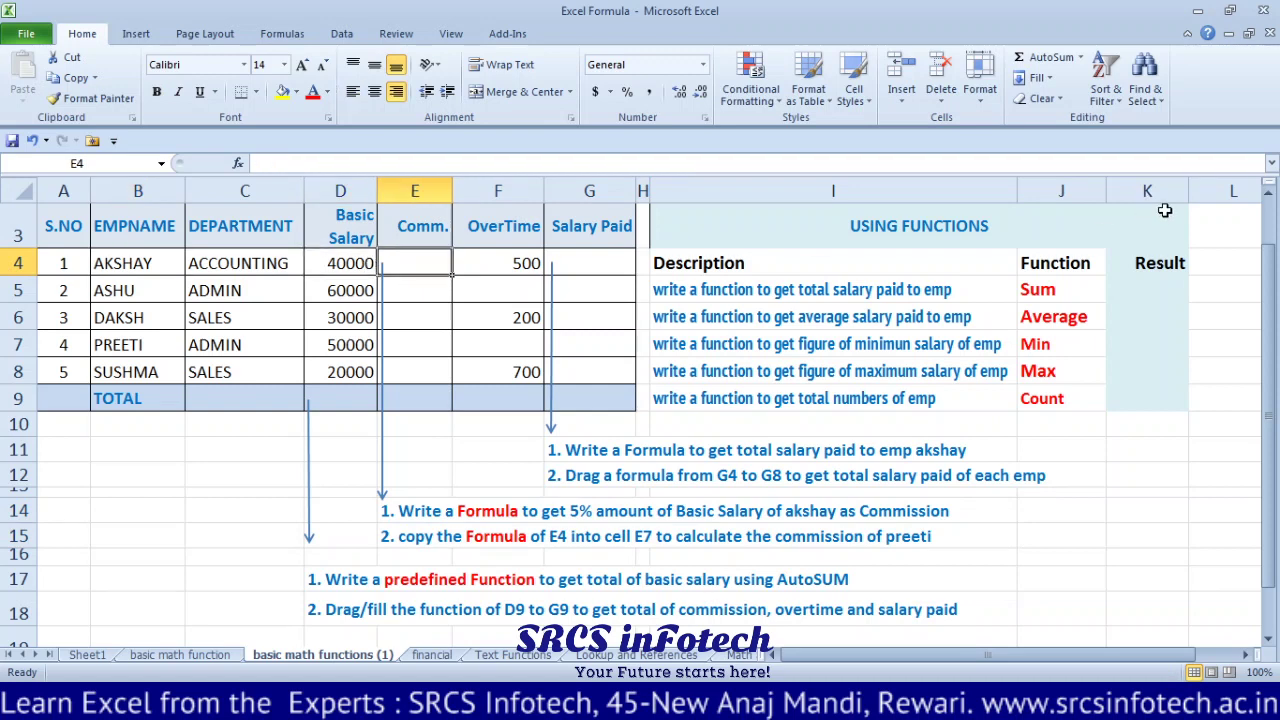
{"action": "type", "text": "="}
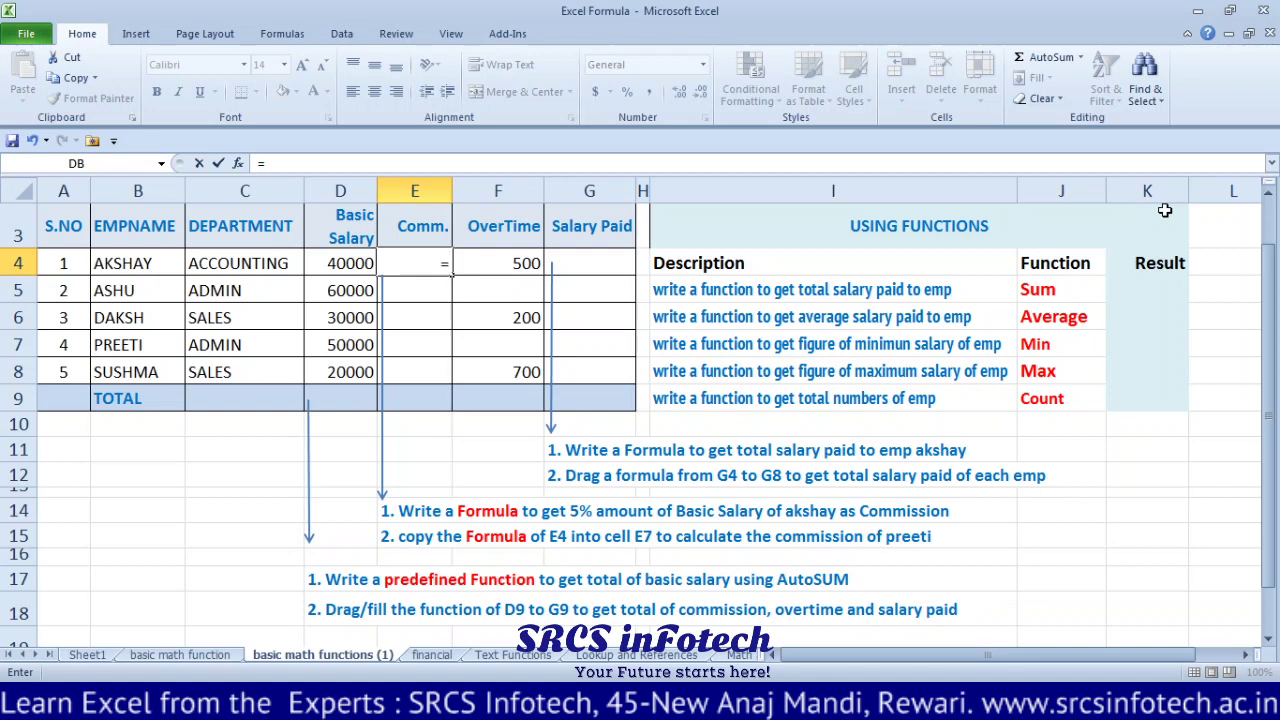
{"action": "key", "text": "Left"}
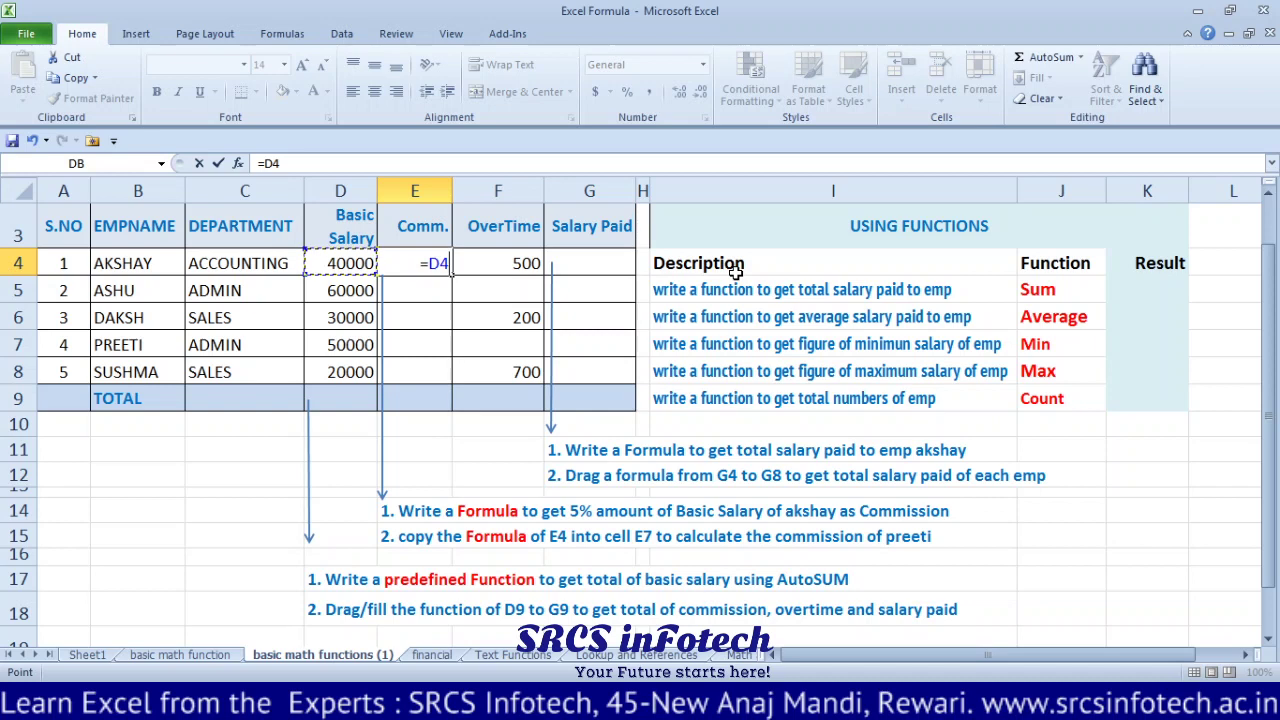
{"action": "type", "text": "*5"}
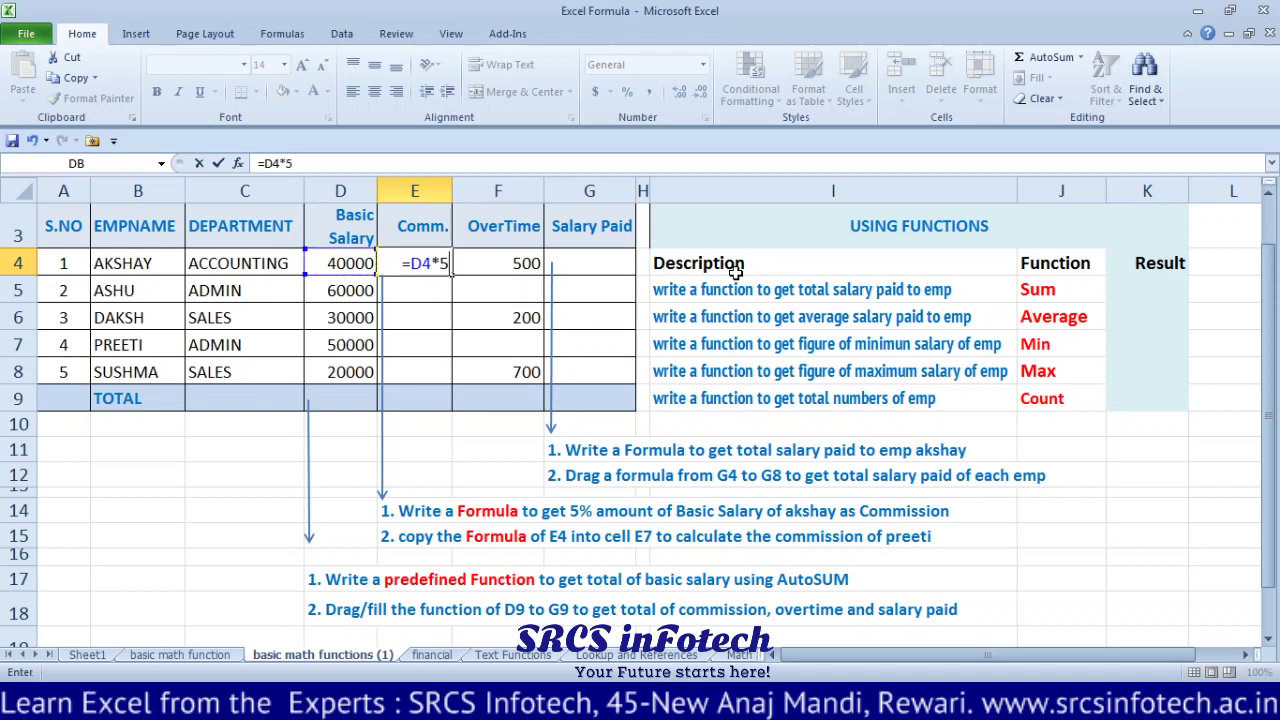
{"action": "type", "text": "%"}
{"action": "key", "text": "Return"}
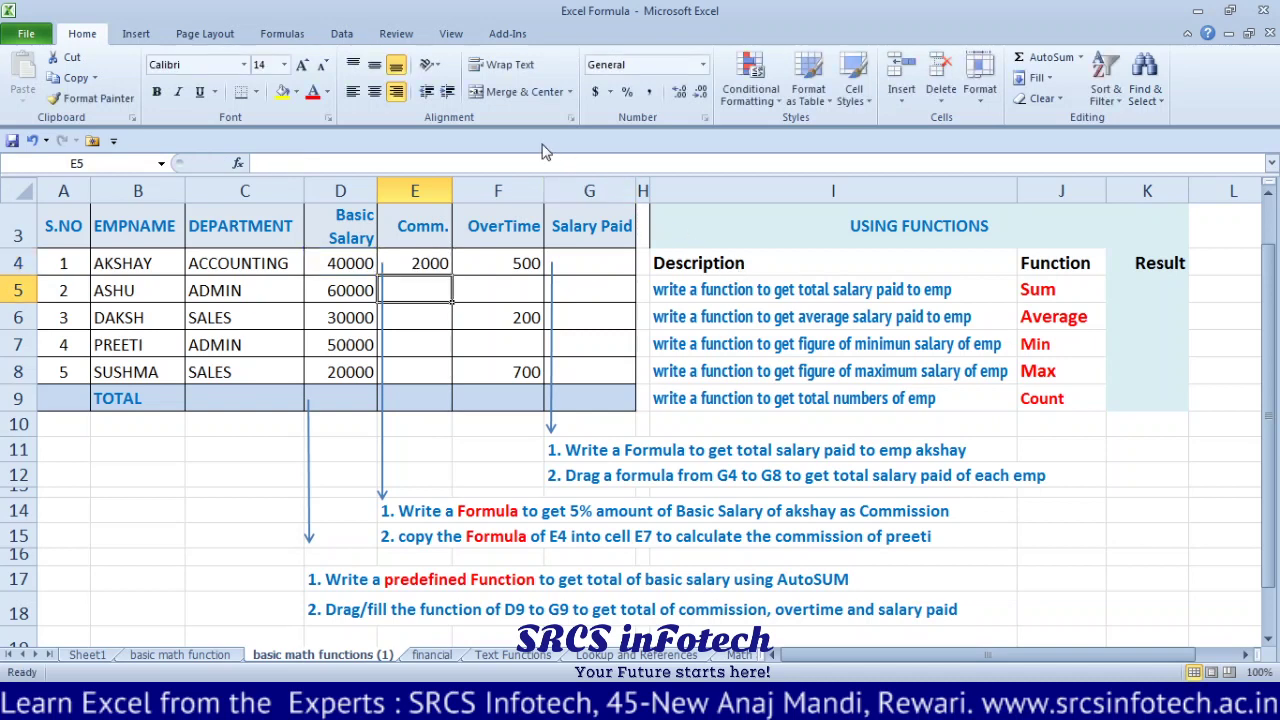
{"action": "left_click", "coordinate": [431, 263]}
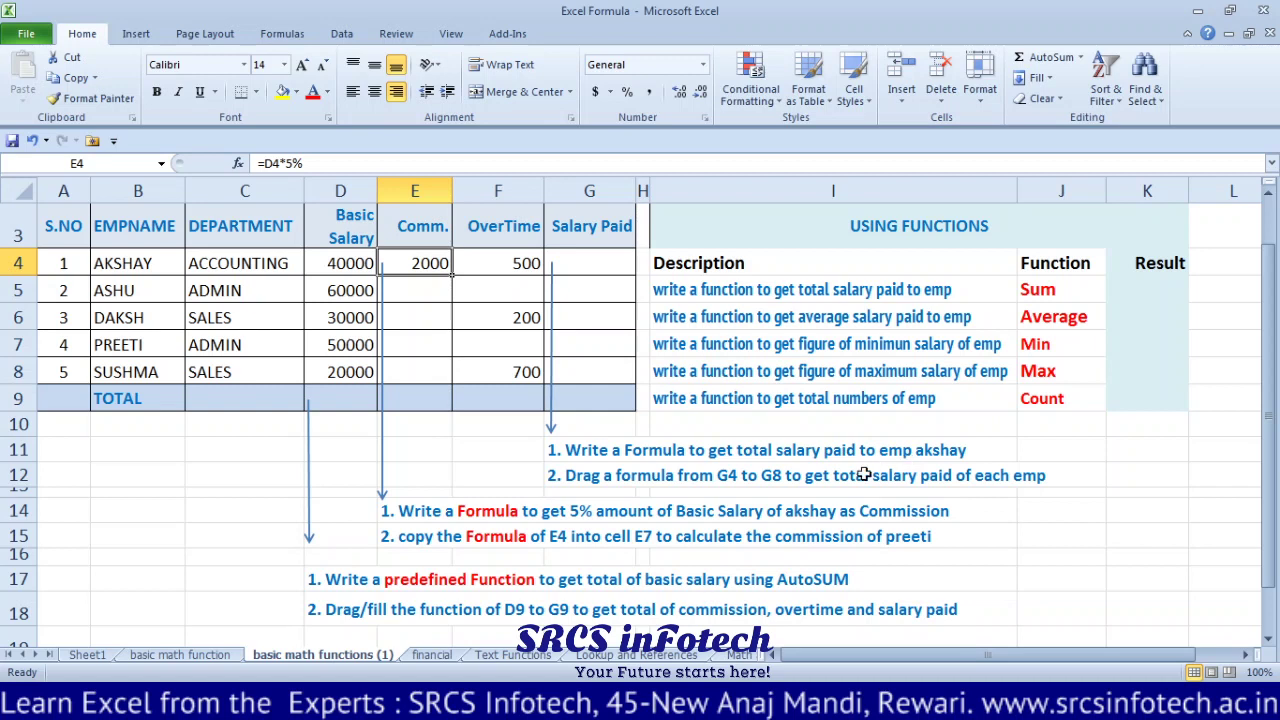
{"action": "left_click_drag", "start_coordinate": [441, 514], "coordinate": [840, 535]}
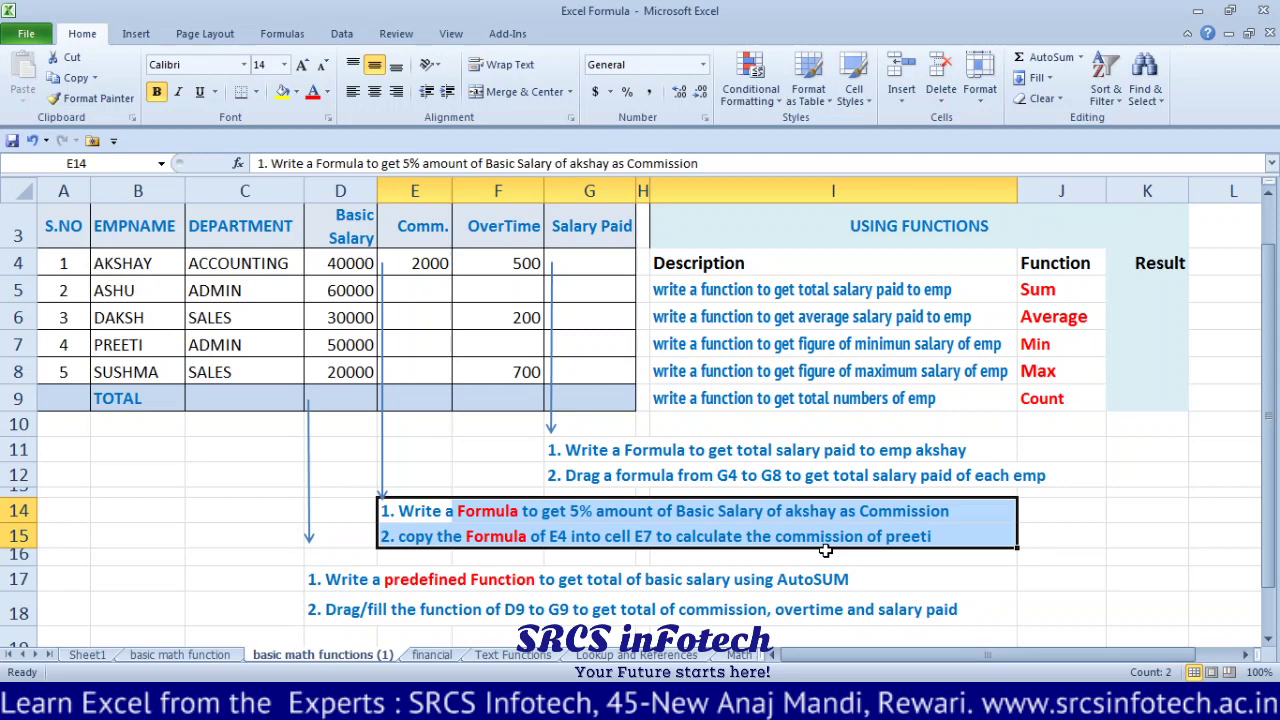
Step: Copy E4's commission formula into E7, confirming it reads =D7*5% and shows 2500
{"action": "left_click", "coordinate": [466, 437]}
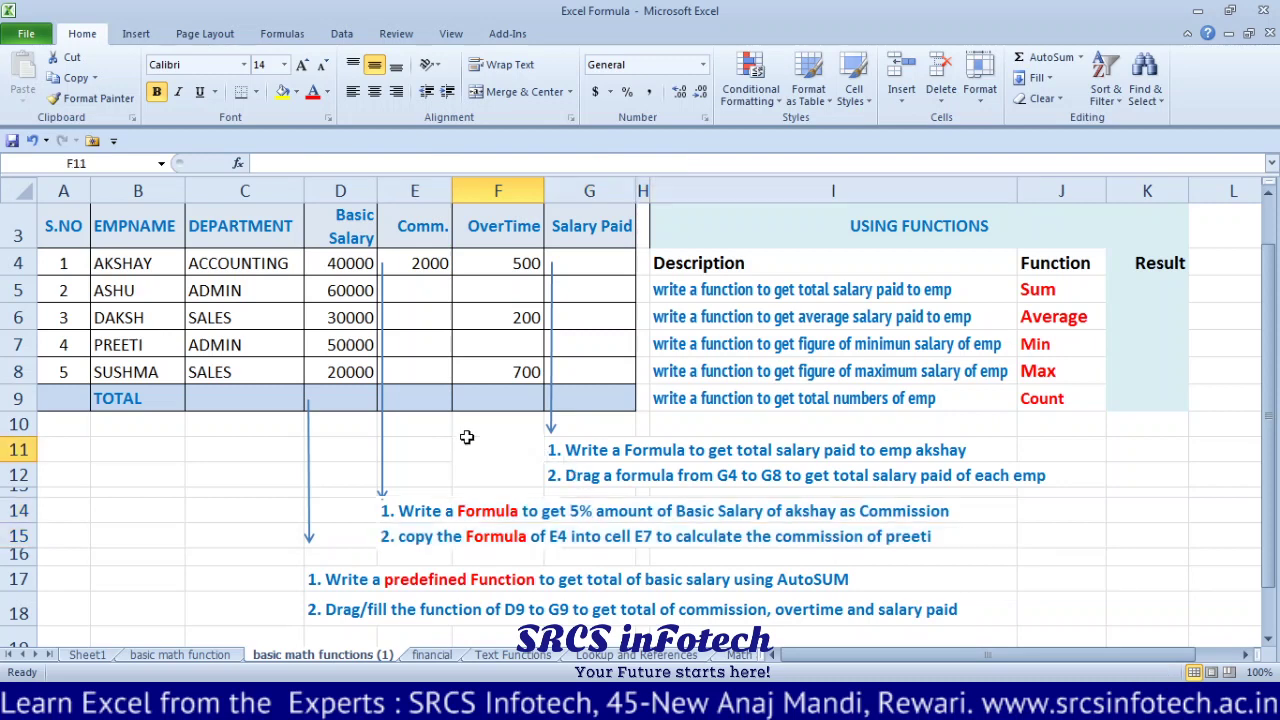
{"action": "left_click", "coordinate": [412, 263]}
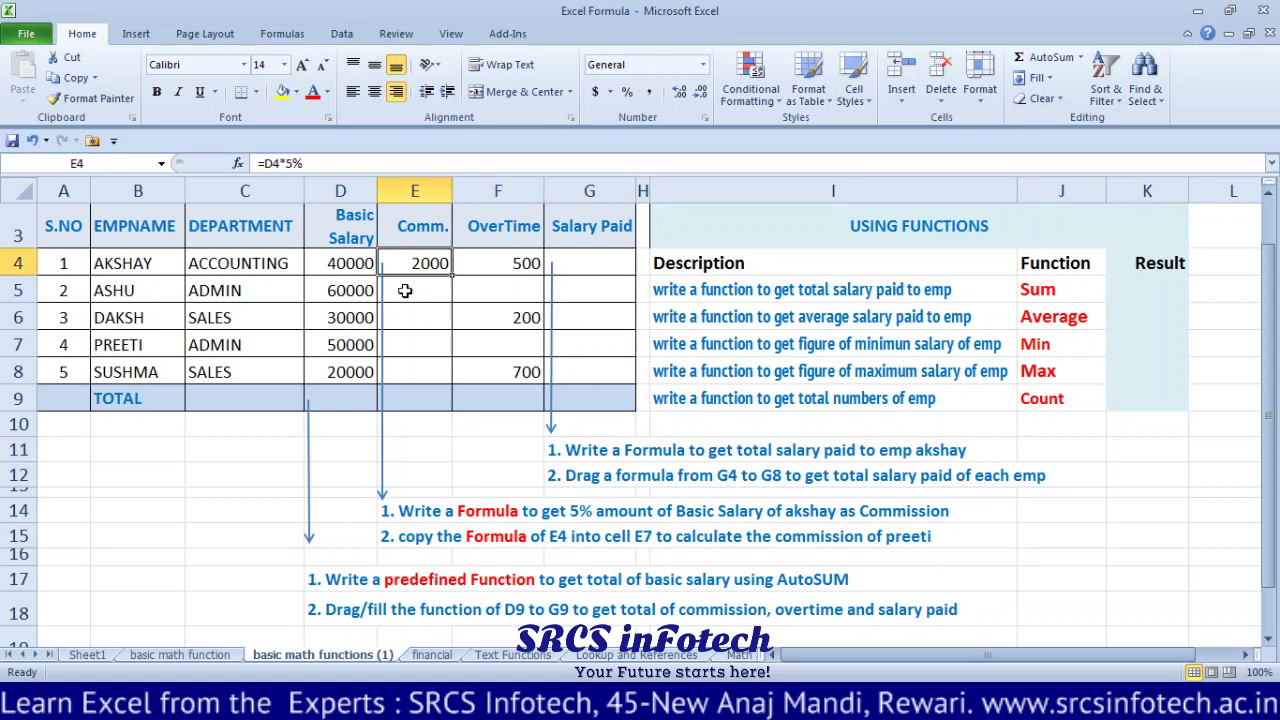
{"action": "key", "text": "ctrl+c"}
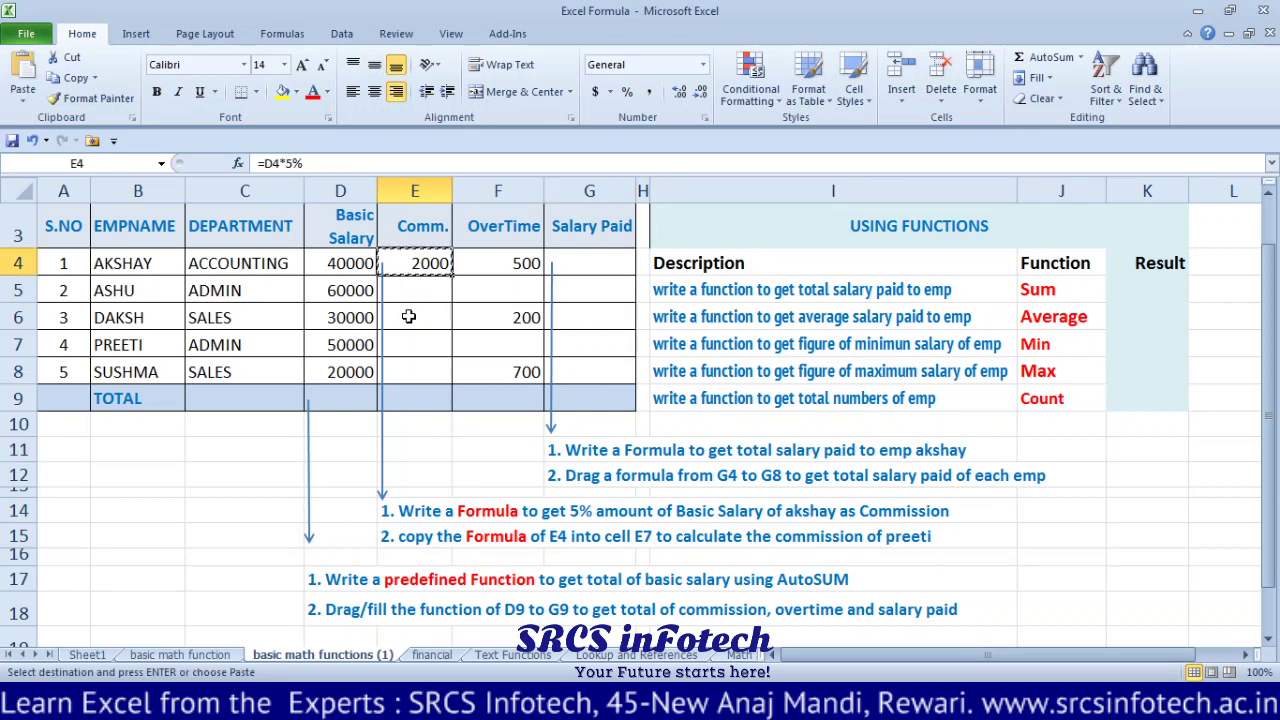
{"action": "left_click", "coordinate": [414, 344]}
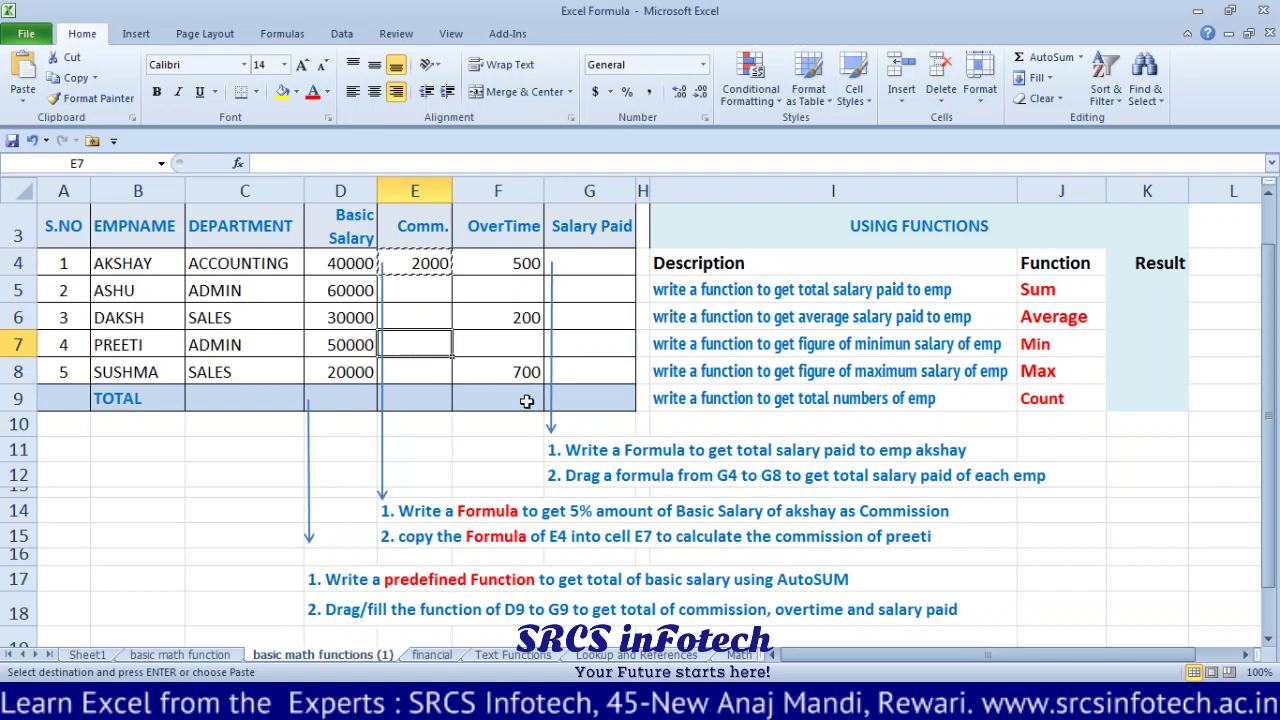
{"action": "key", "text": "ctrl+v"}
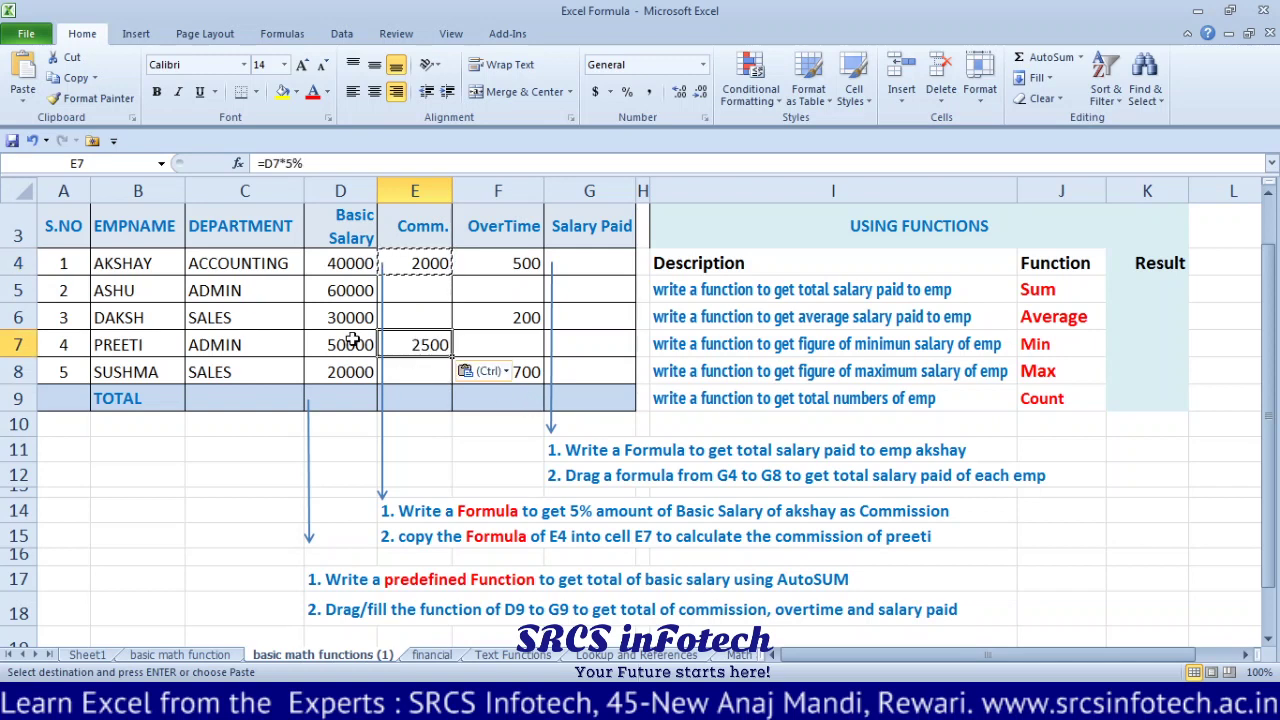
{"action": "double_click", "coordinate": [398, 342]}
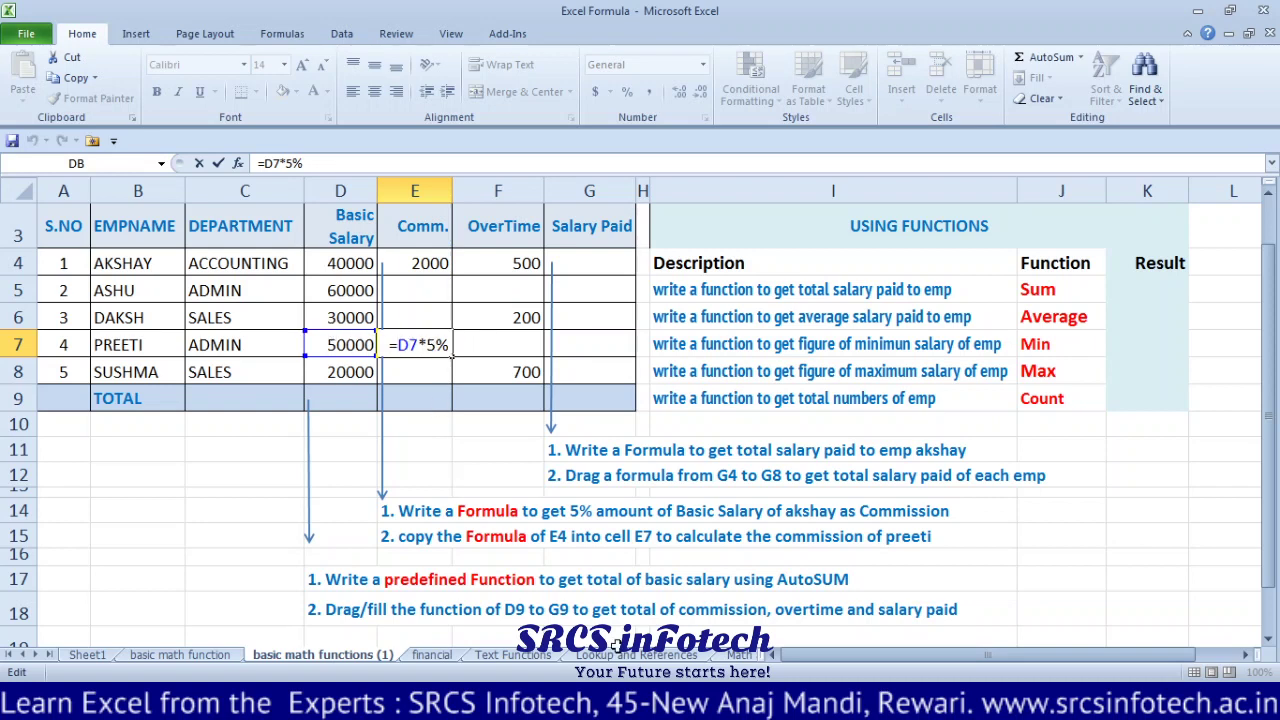
{"action": "key", "text": "Return"}
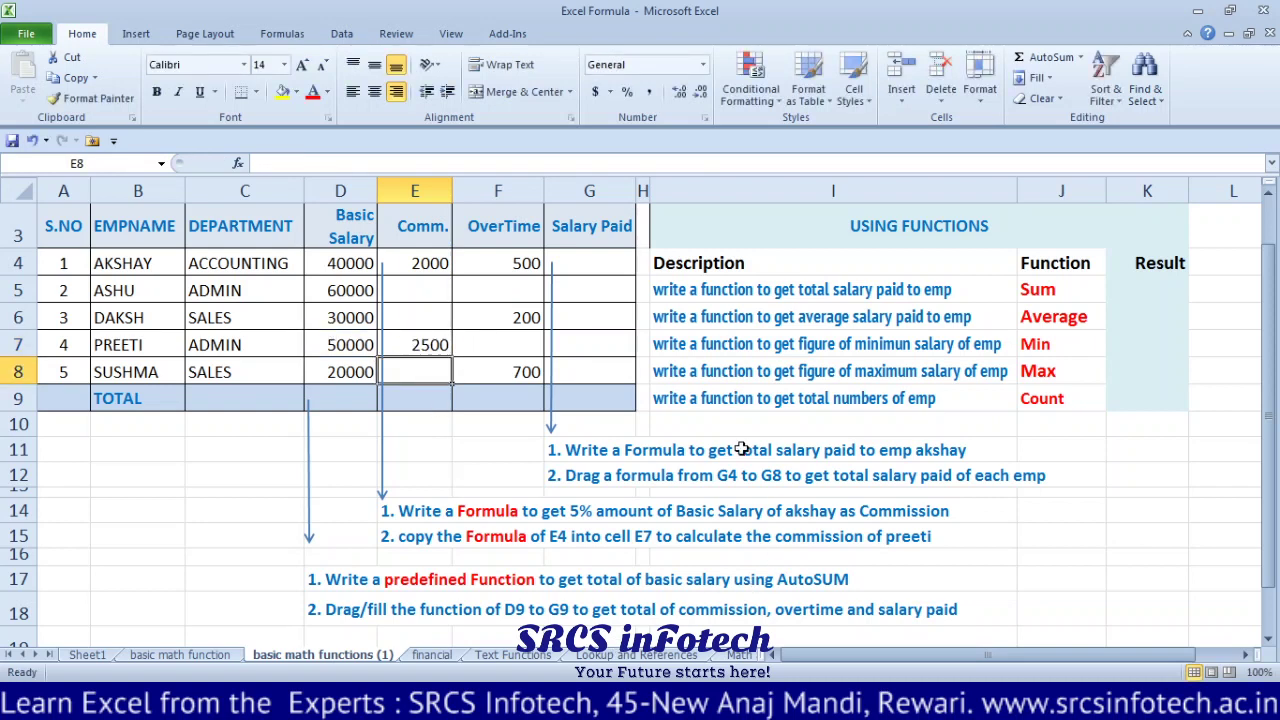
Step: Review the TOTAL row cells D9:G9, the Salary Paid cells and row 4's salary components
{"action": "left_click", "coordinate": [341, 398]}
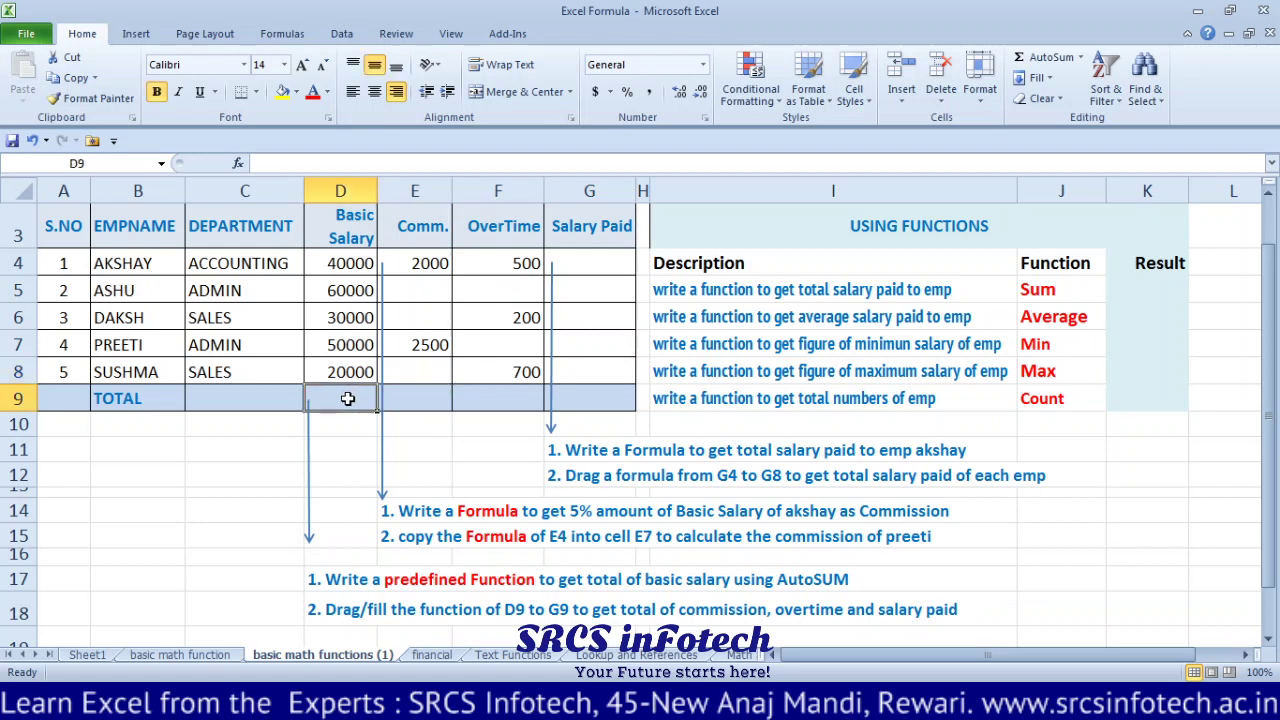
{"action": "left_click", "coordinate": [418, 397]}
{"action": "left_click", "coordinate": [520, 395]}
{"action": "left_click", "coordinate": [577, 397]}
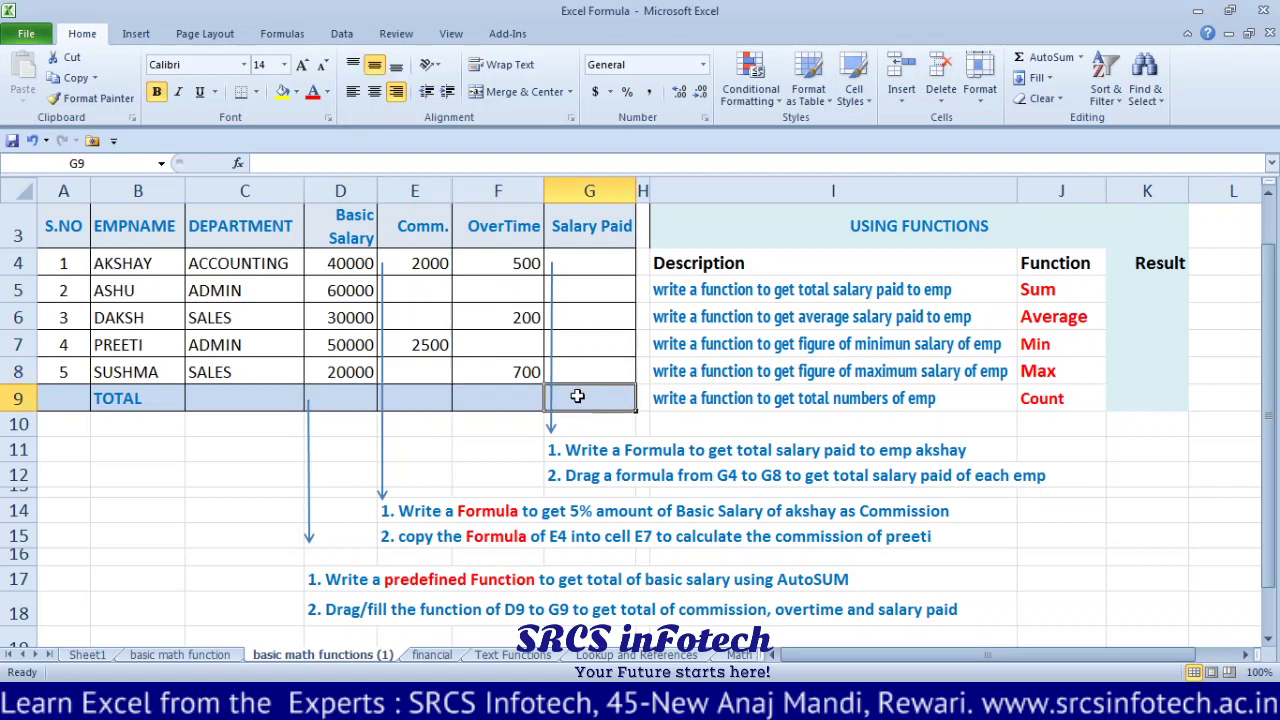
{"action": "left_click", "coordinate": [583, 268]}
{"action": "left_click", "coordinate": [571, 293]}
{"action": "left_click", "coordinate": [574, 317]}
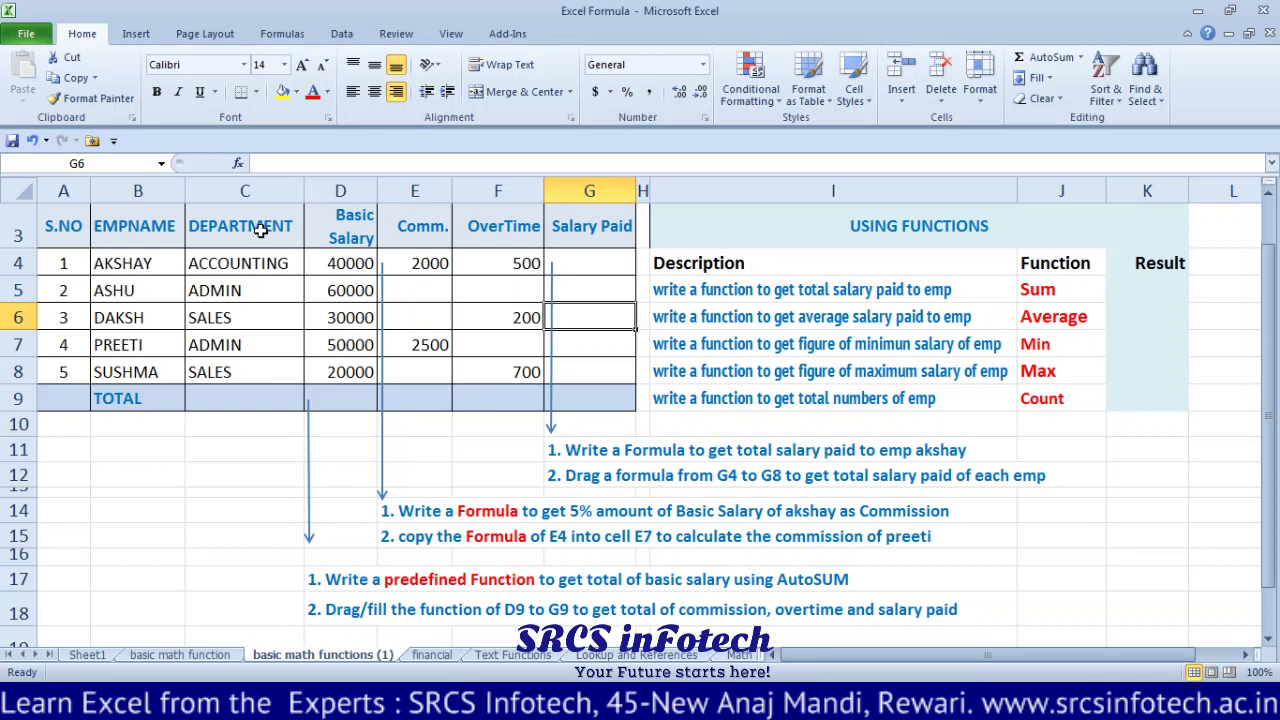
{"action": "left_click_drag", "start_coordinate": [240, 263], "coordinate": [566, 263]}
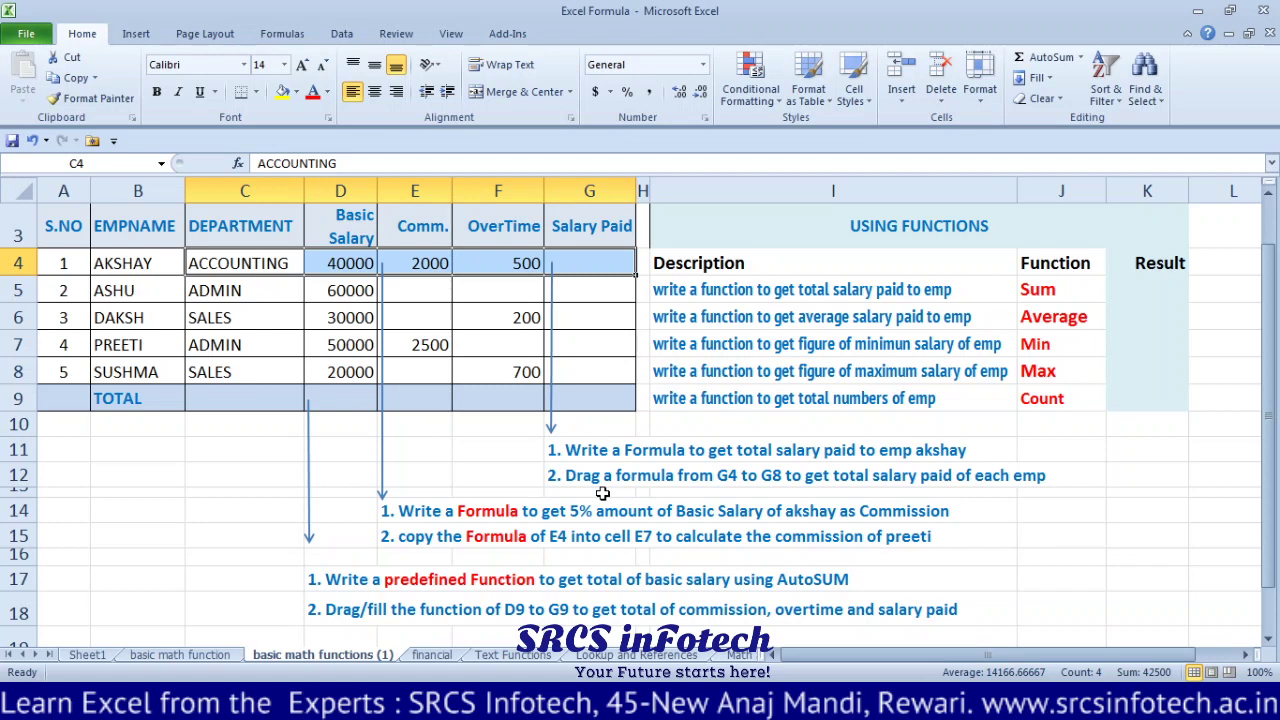
Step: Enter =D4+E4+F4 in G4, giving a salary paid of 42500
{"action": "left_click", "coordinate": [571, 265]}
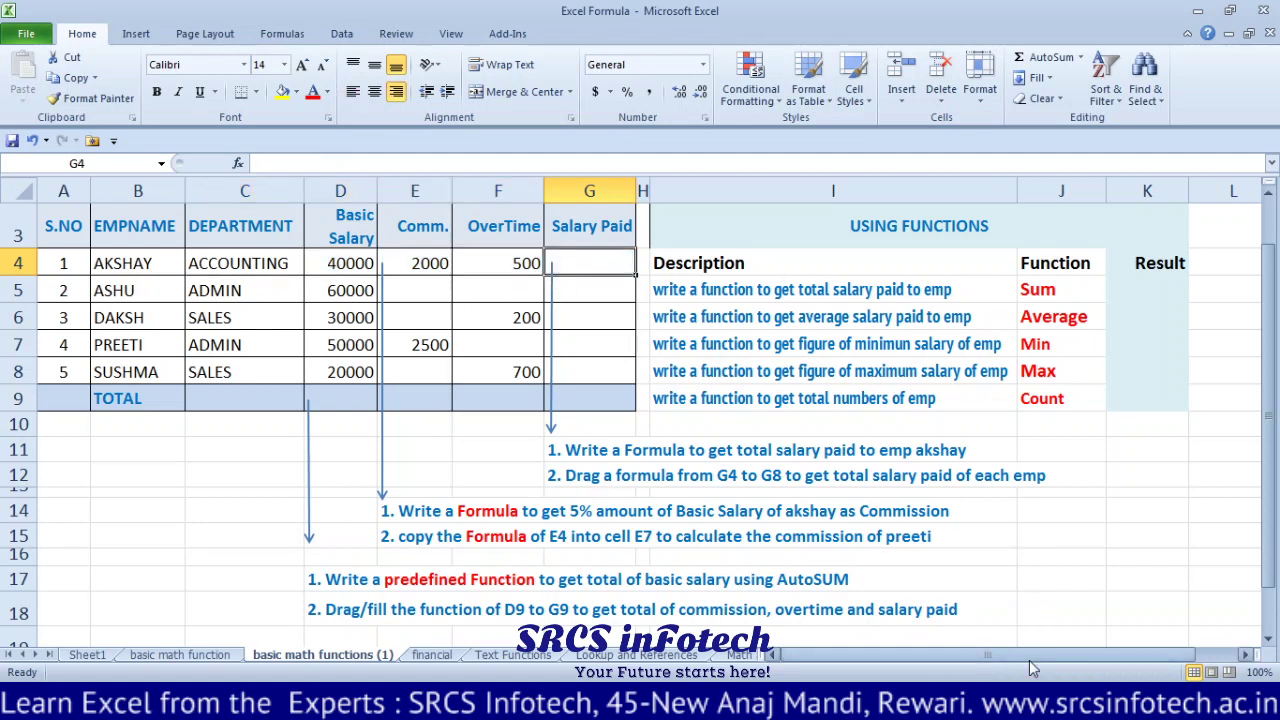
{"action": "type", "text": "="}
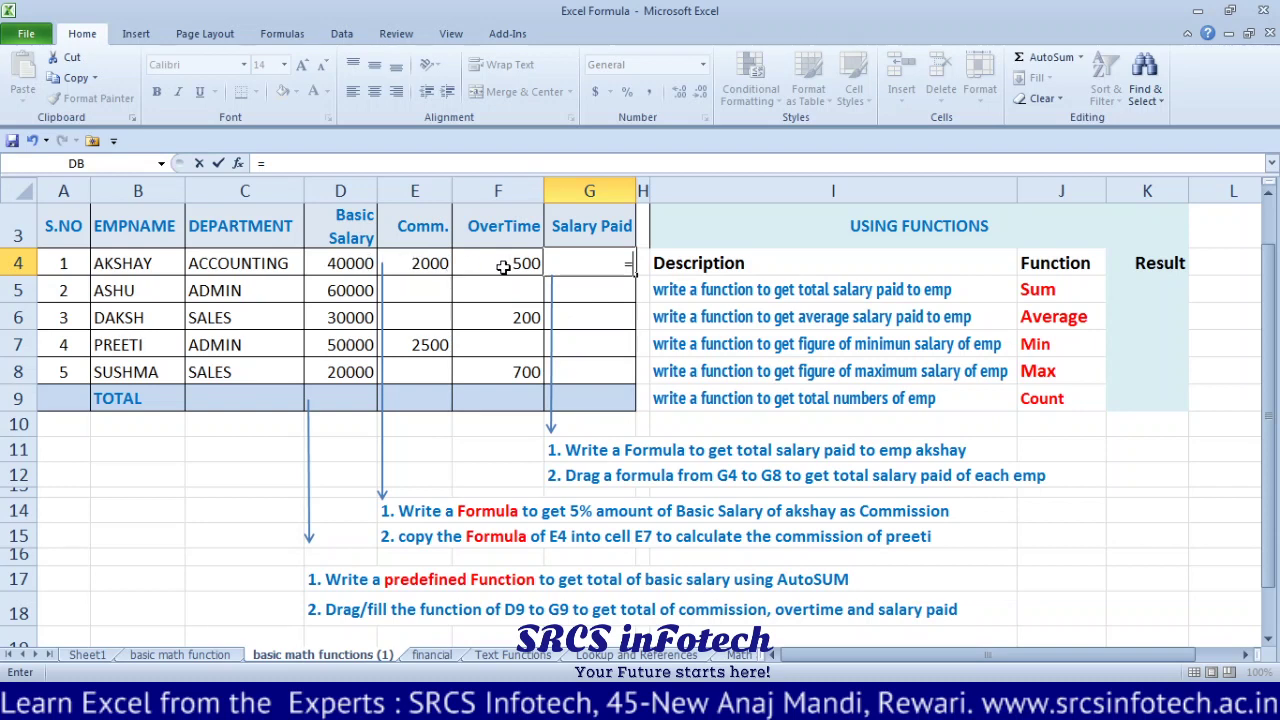
{"action": "left_click", "coordinate": [330, 260]}
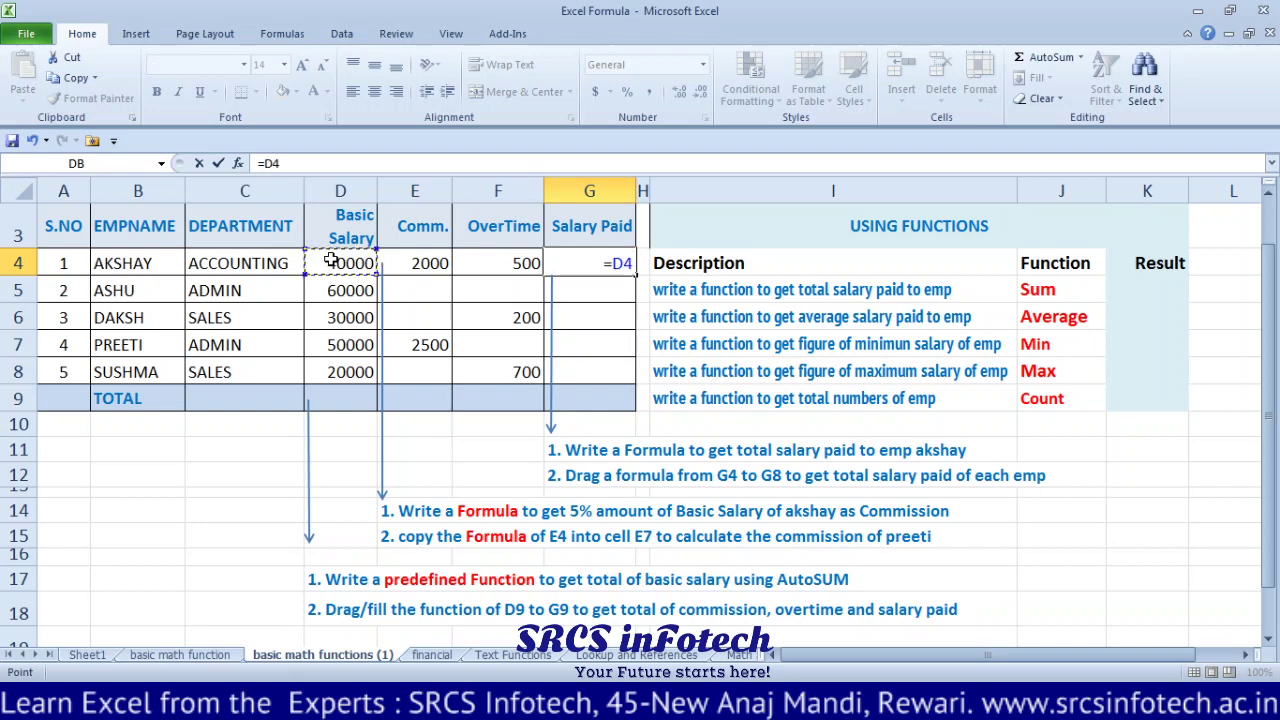
{"action": "type", "text": "+"}
{"action": "left_click", "coordinate": [424, 263]}
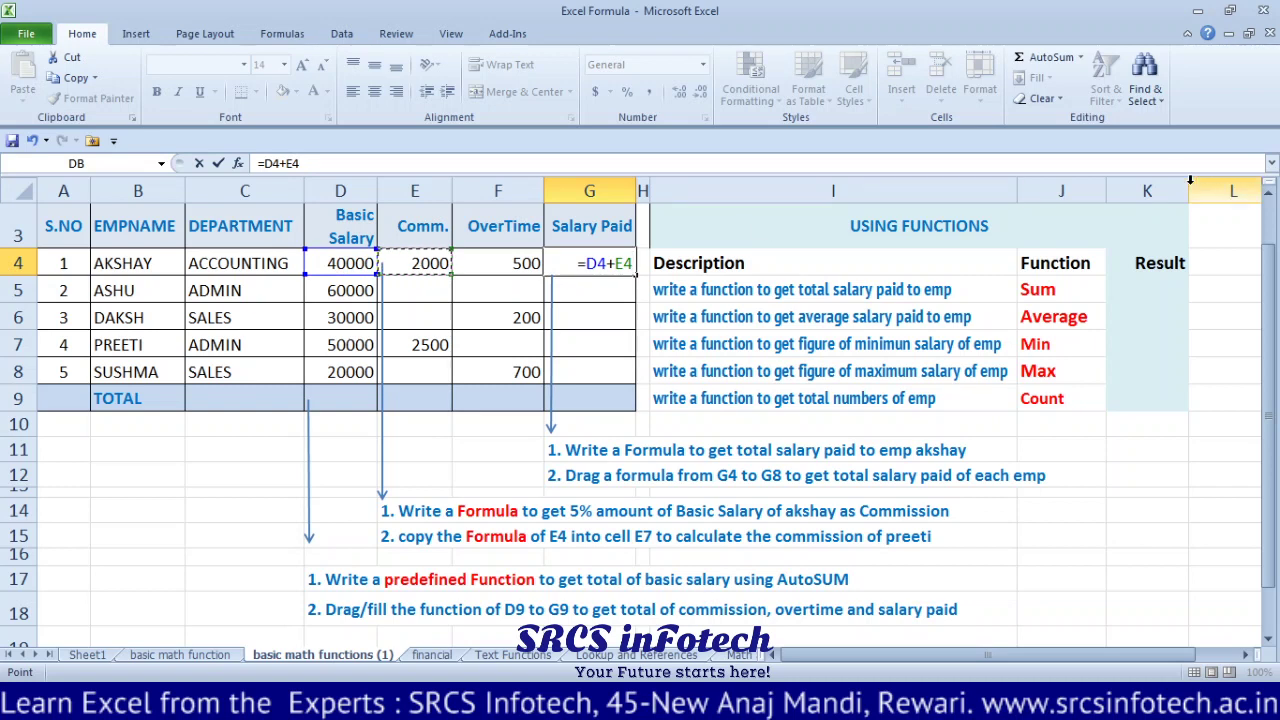
{"action": "type", "text": "+"}
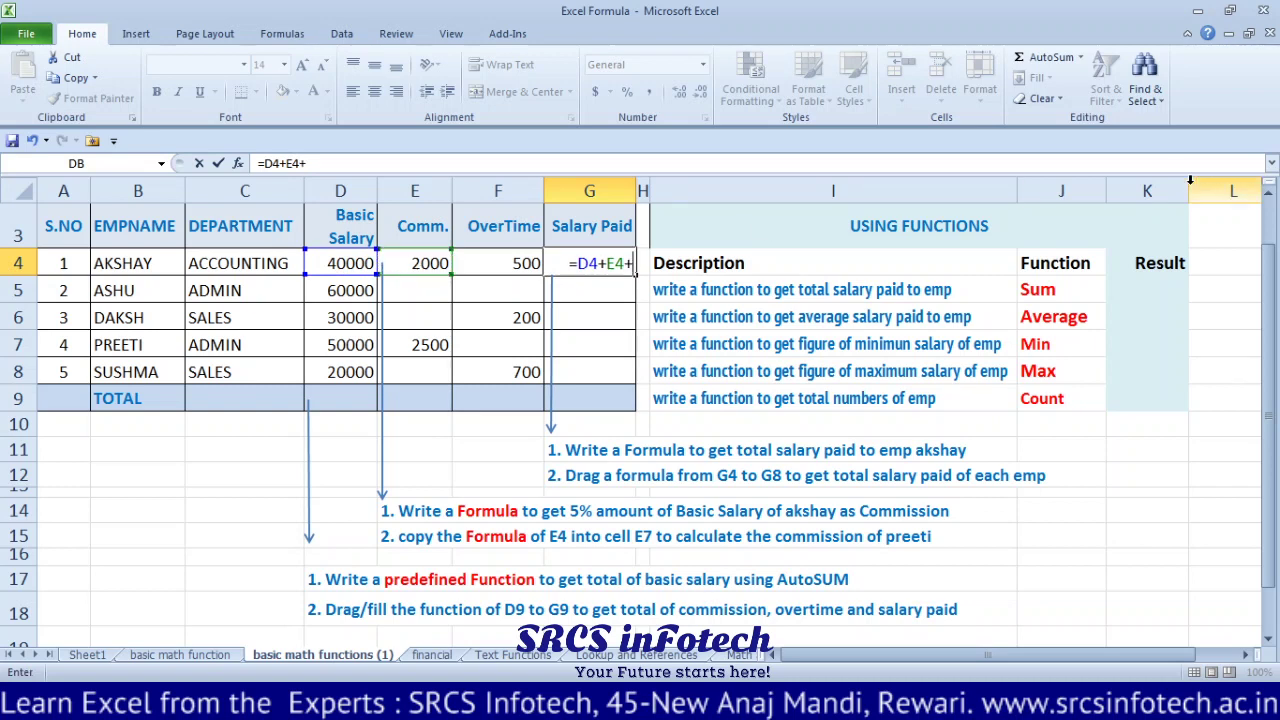
{"action": "left_click", "coordinate": [506, 260]}
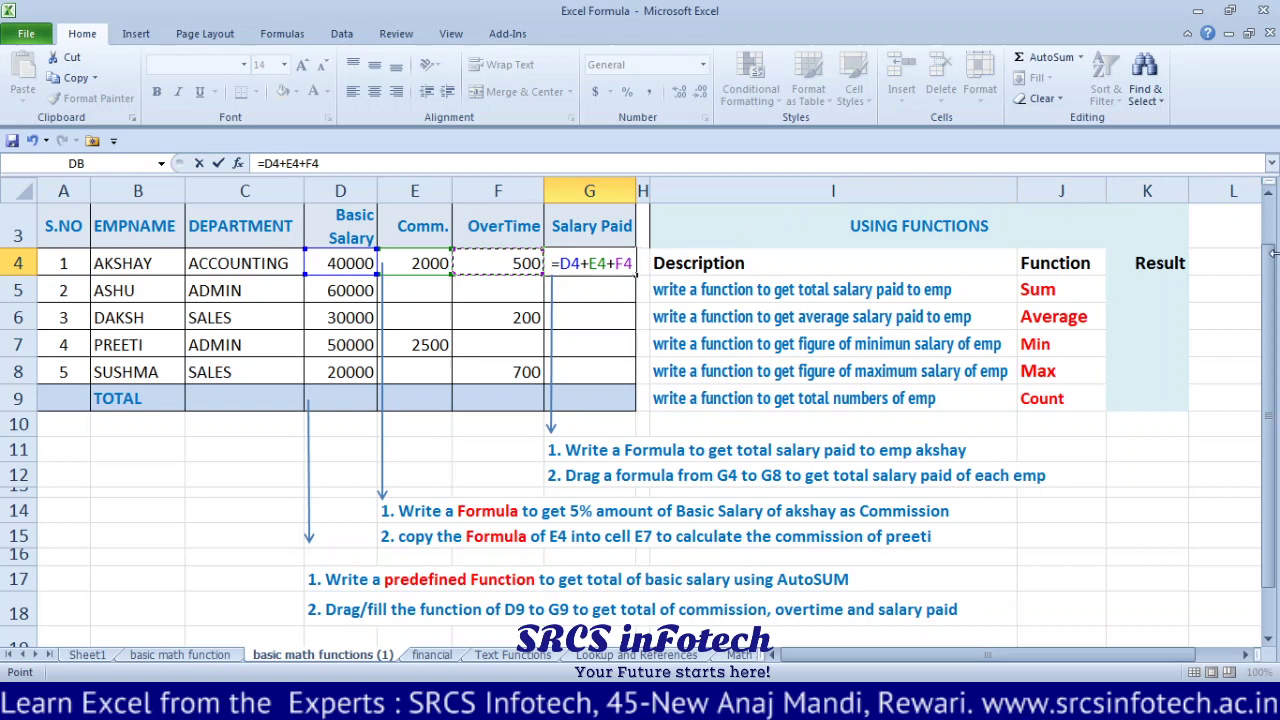
{"action": "key", "text": "Return"}
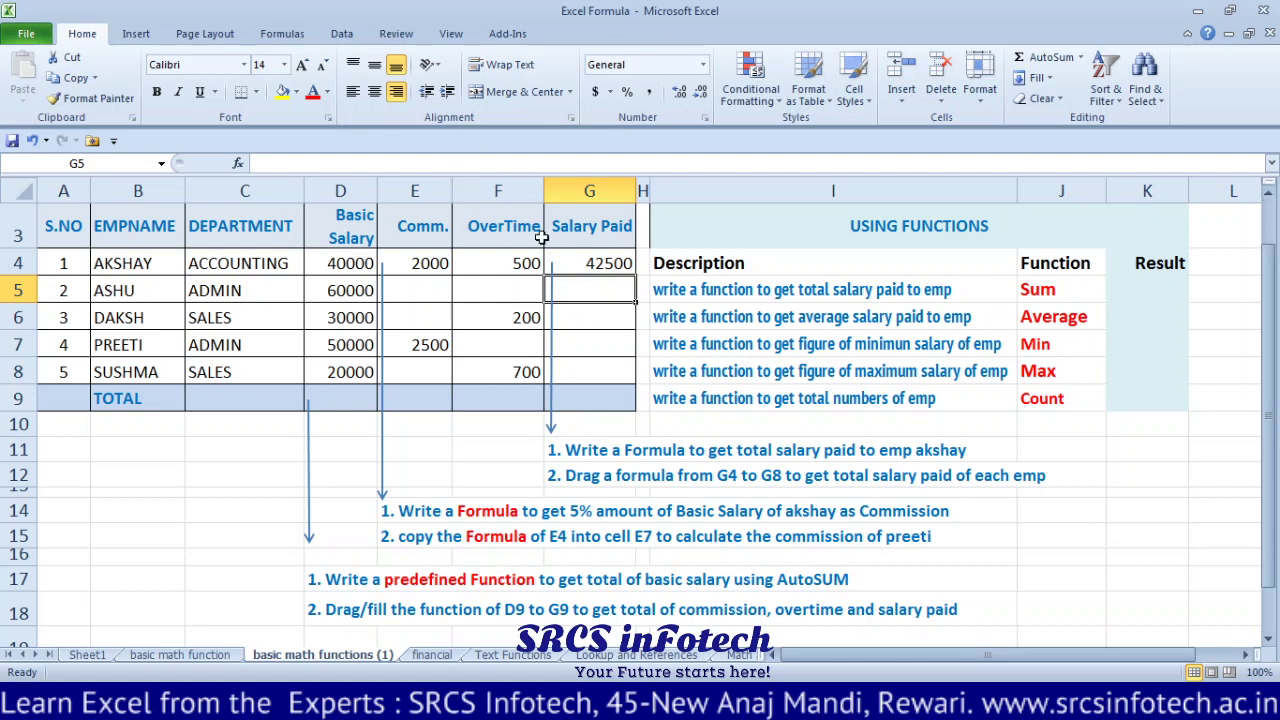
Step: Fill the G4 salary paid formula down through G8 with Ctrl+D
{"action": "left_click", "coordinate": [575, 262]}
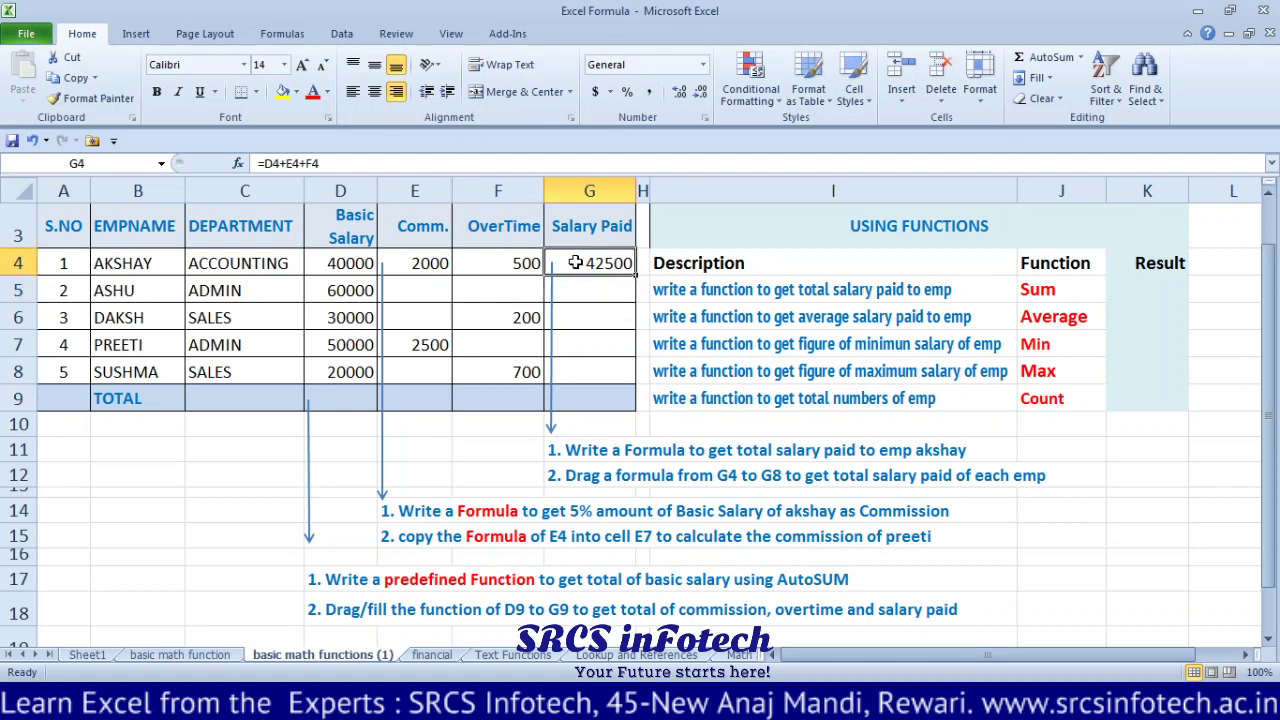
{"action": "left_click_drag", "start_coordinate": [575, 262], "coordinate": [578, 364]}
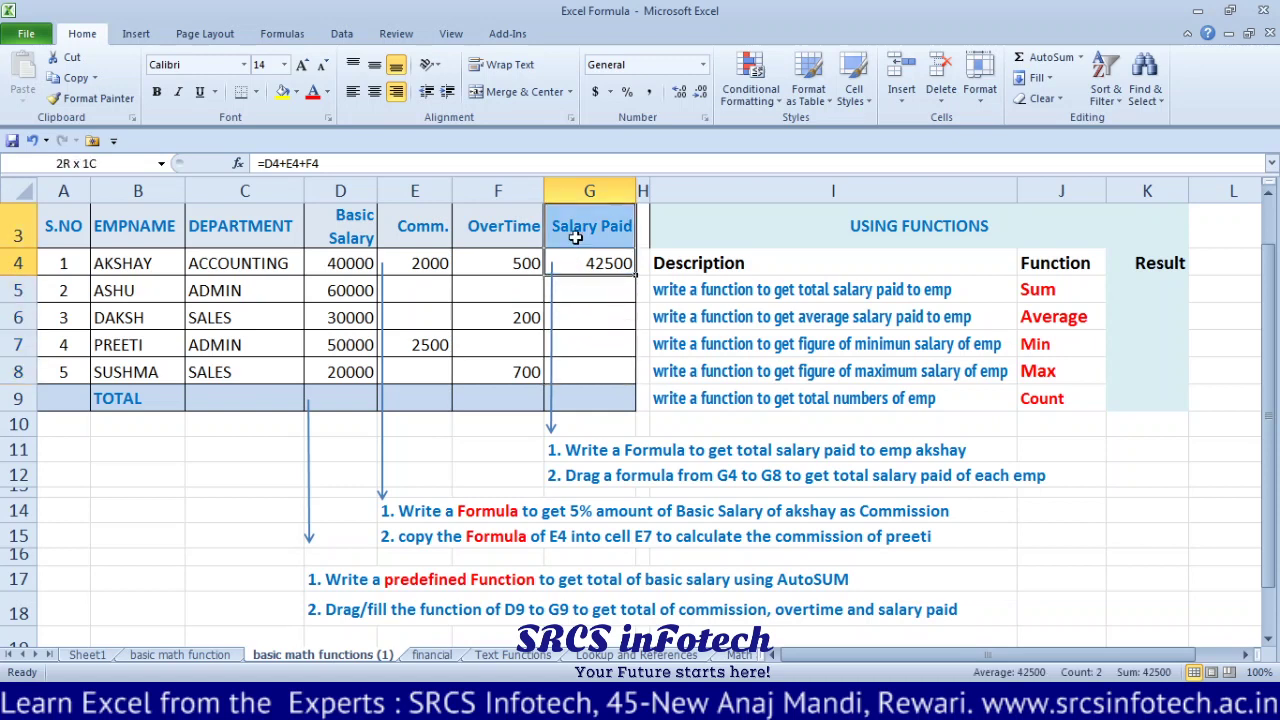
{"action": "mouse_move", "coordinate": [578, 364]}
{"action": "left_mouse_down"}
{"action": "mouse_move", "coordinate": [566, 262]}
{"action": "mouse_move", "coordinate": [586, 364]}
{"action": "left_mouse_up"}
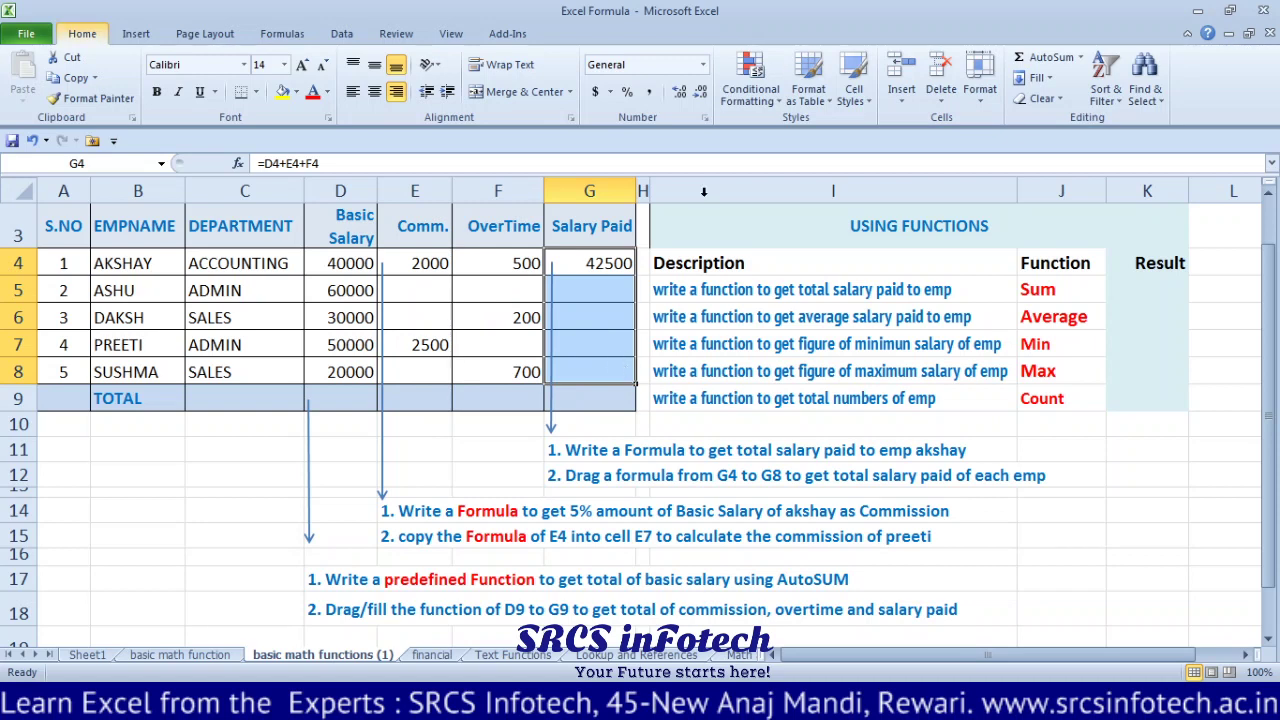
{"action": "left_click", "coordinate": [1120, 545]}
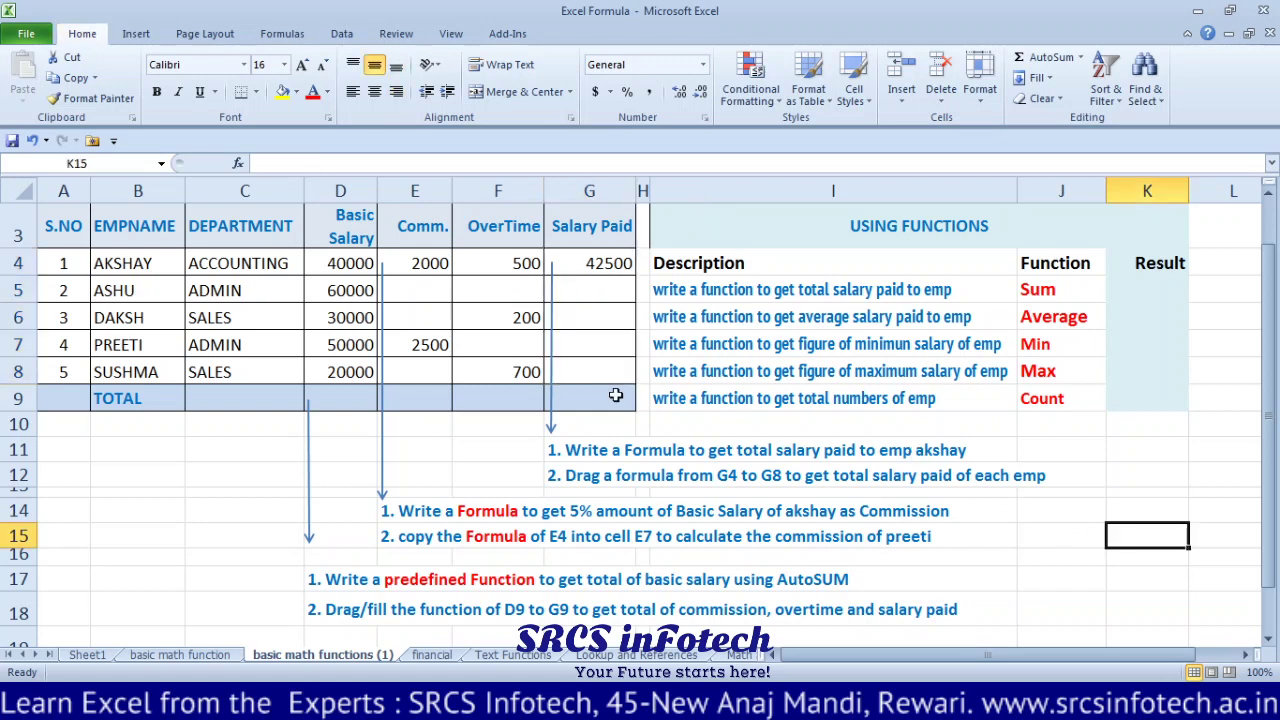
{"action": "left_click_drag", "start_coordinate": [586, 263], "coordinate": [585, 366]}
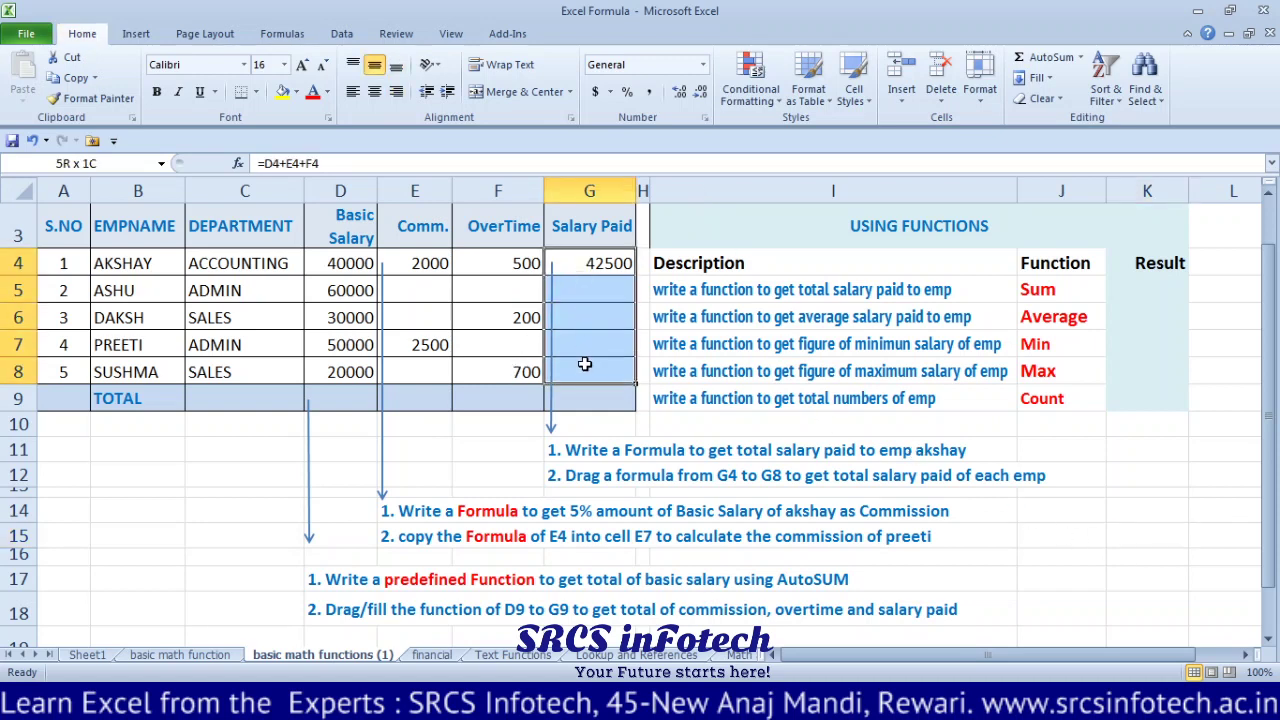
{"action": "key", "text": "ctrl+d"}
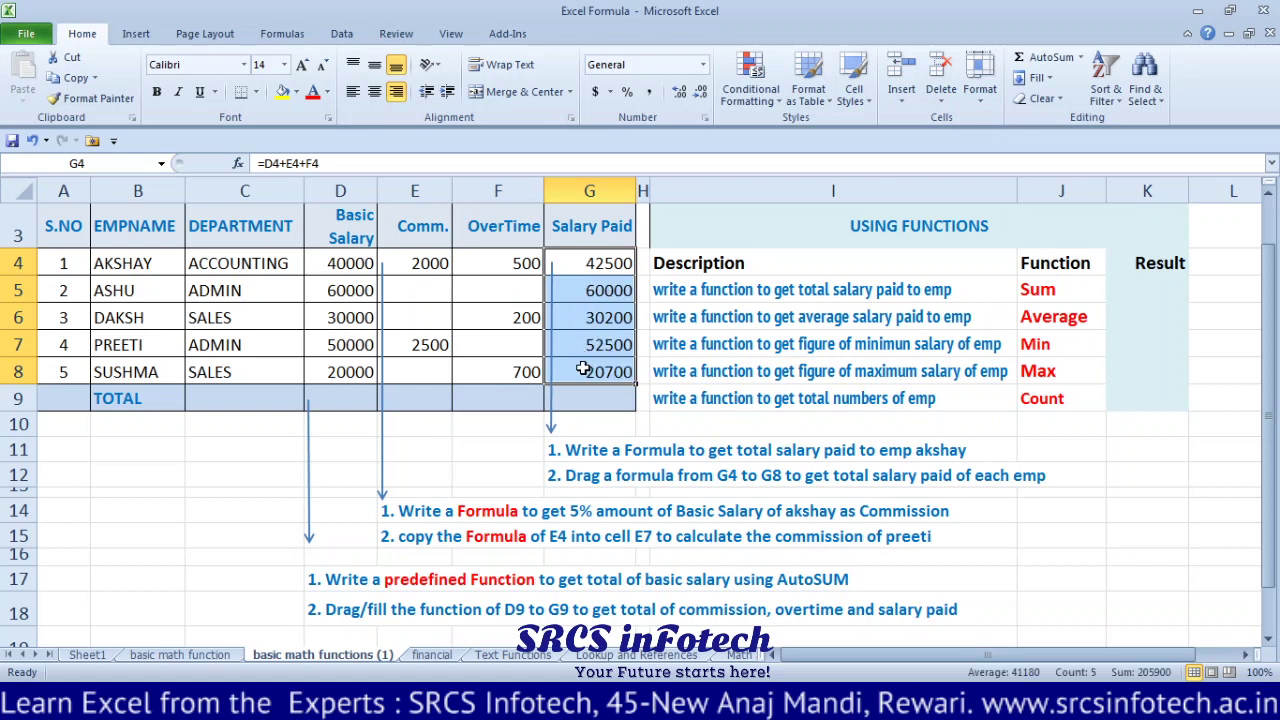
Step: Verify the copied formulas in G5:G8 (60000, 30200, 52500, 20700) and review the instructions
{"action": "double_click", "coordinate": [604, 292]}
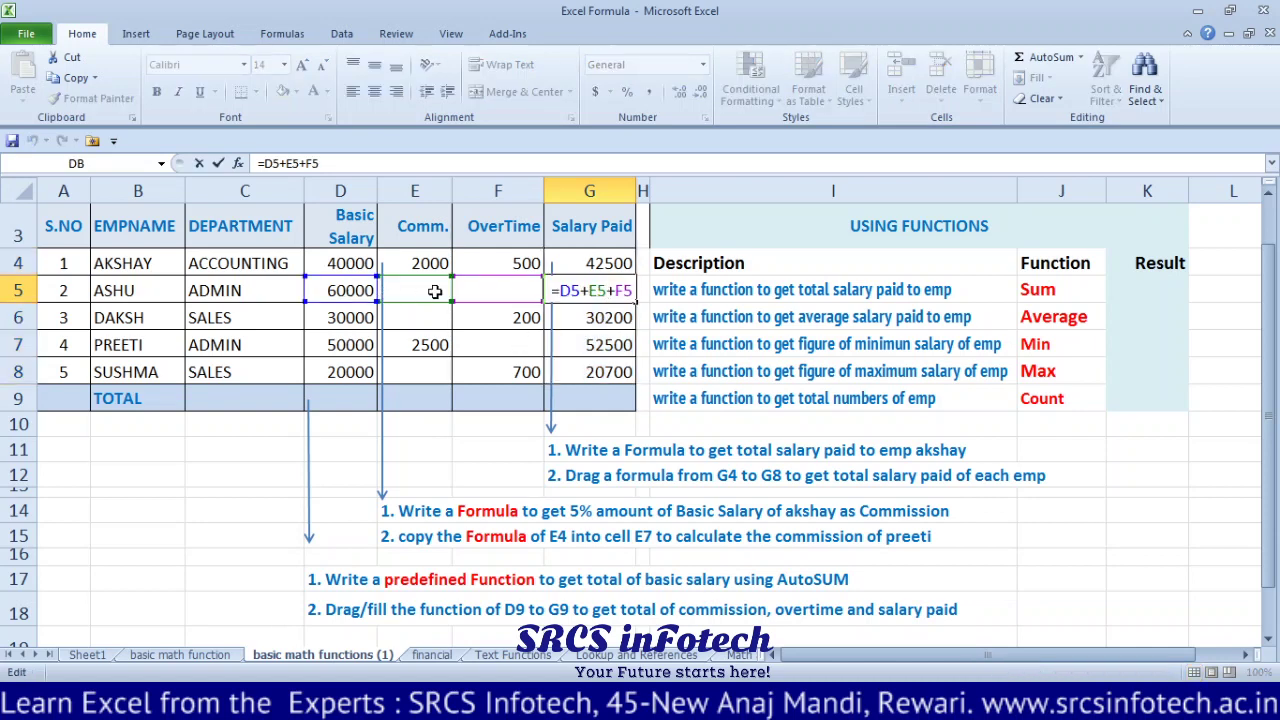
{"action": "double_click", "coordinate": [590, 313]}
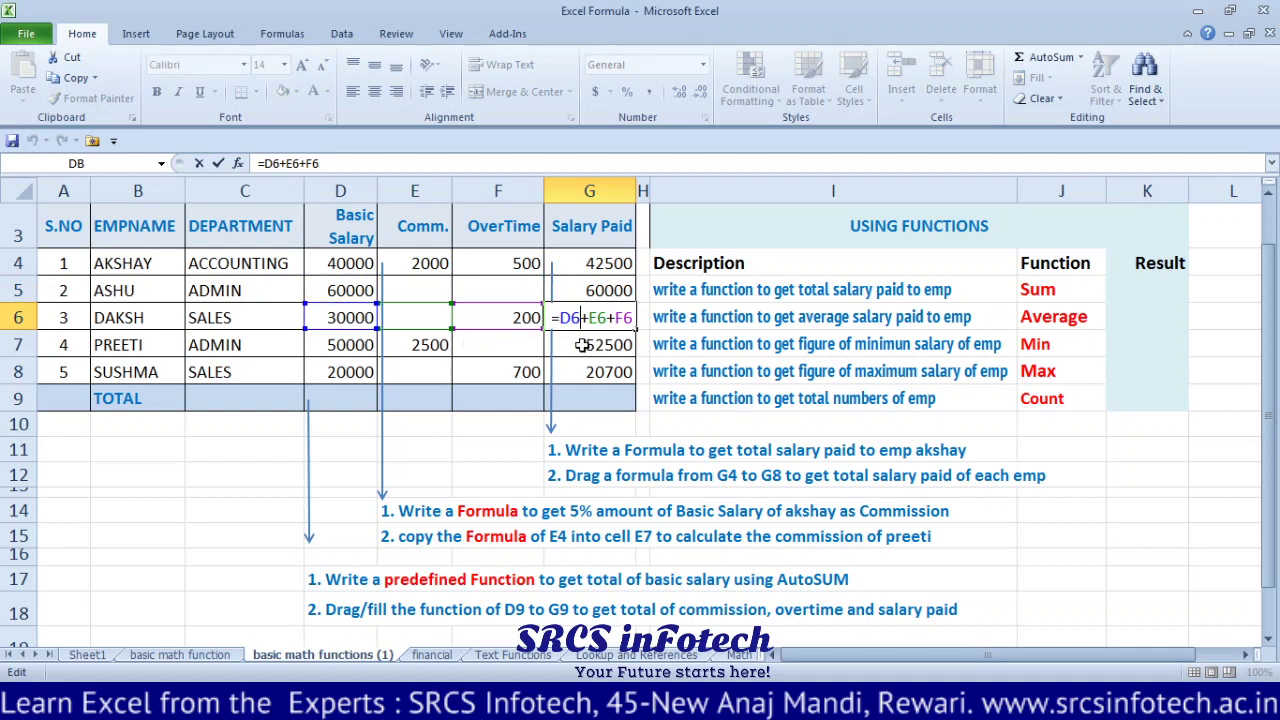
{"action": "double_click", "coordinate": [582, 345]}
{"action": "double_click", "coordinate": [603, 376]}
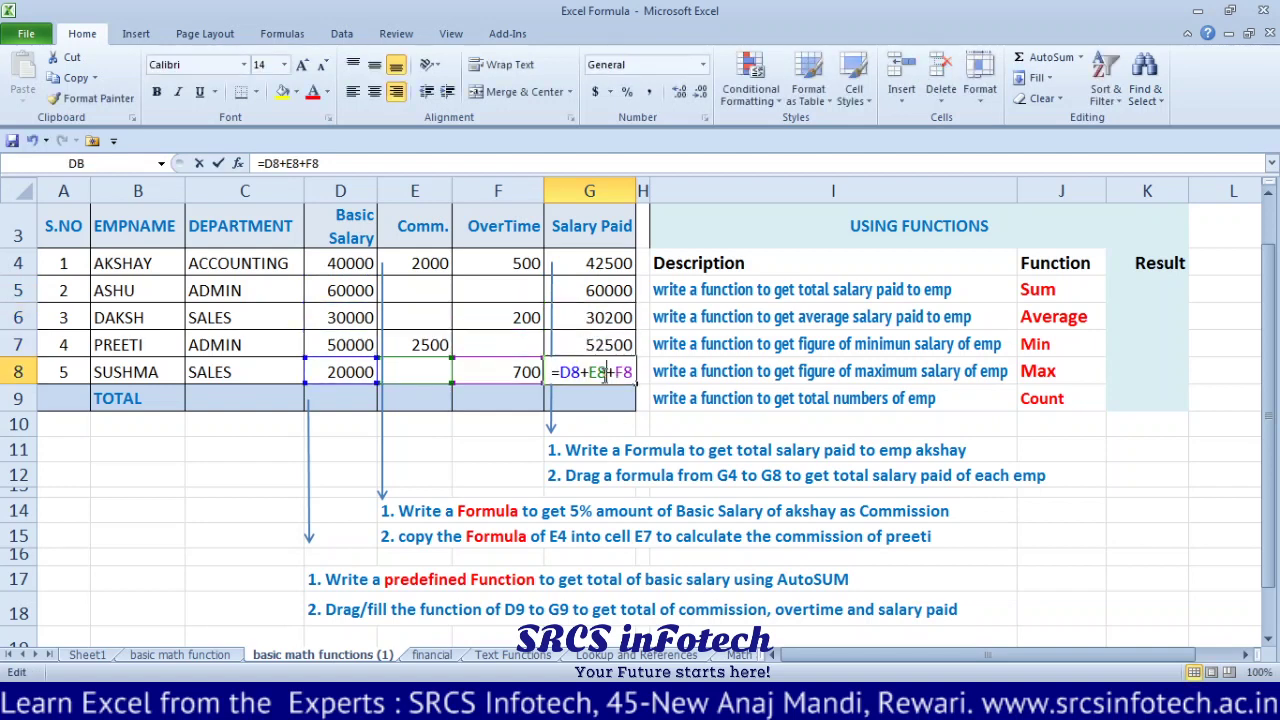
{"action": "left_click", "coordinate": [400, 470]}
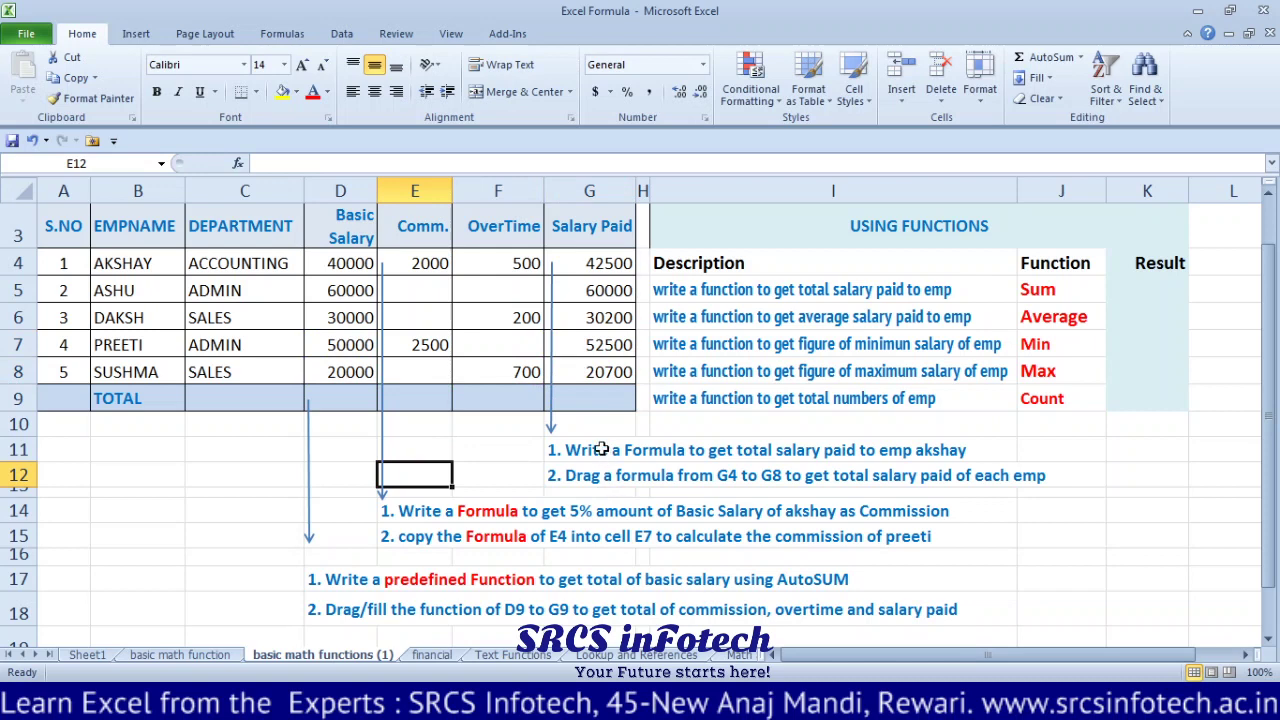
{"action": "mouse_move", "coordinate": [549, 450]}
{"action": "left_mouse_down"}
{"action": "mouse_move", "coordinate": [955, 478]}
{"action": "mouse_move", "coordinate": [958, 453]}
{"action": "left_mouse_up"}
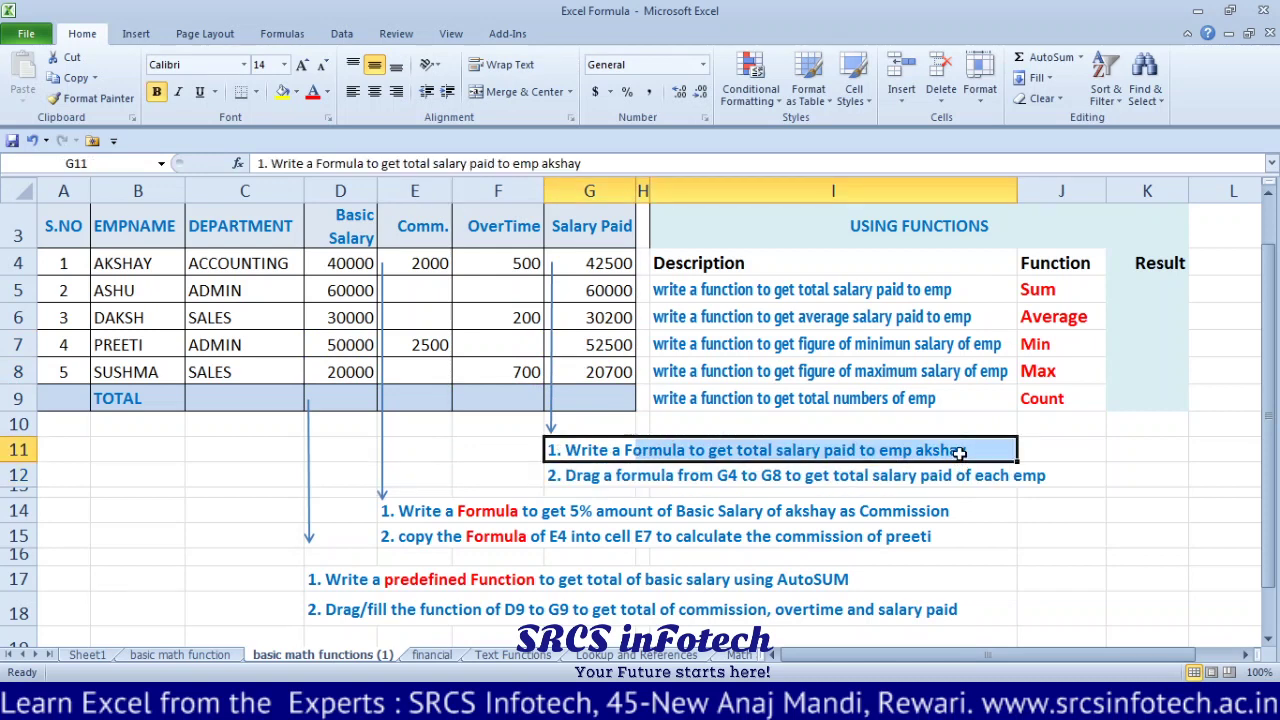
{"action": "left_click_drag", "start_coordinate": [556, 473], "coordinate": [1005, 483]}
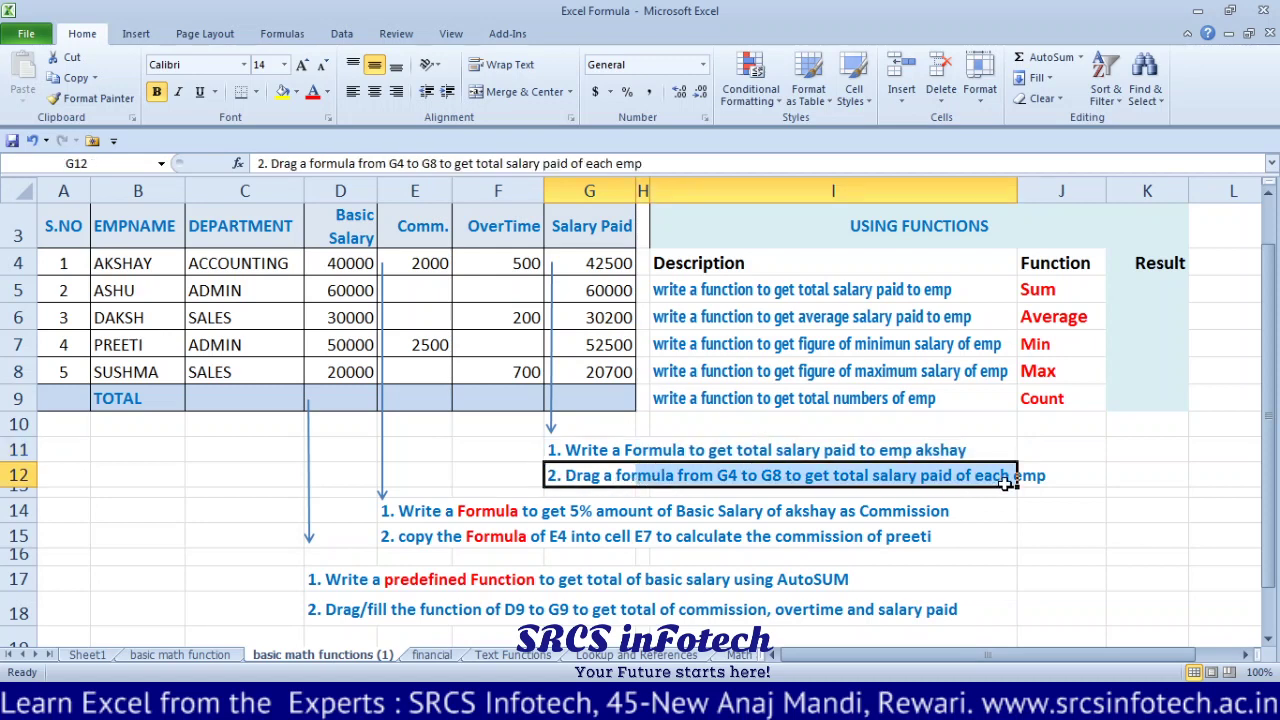
{"action": "left_click", "coordinate": [470, 462]}
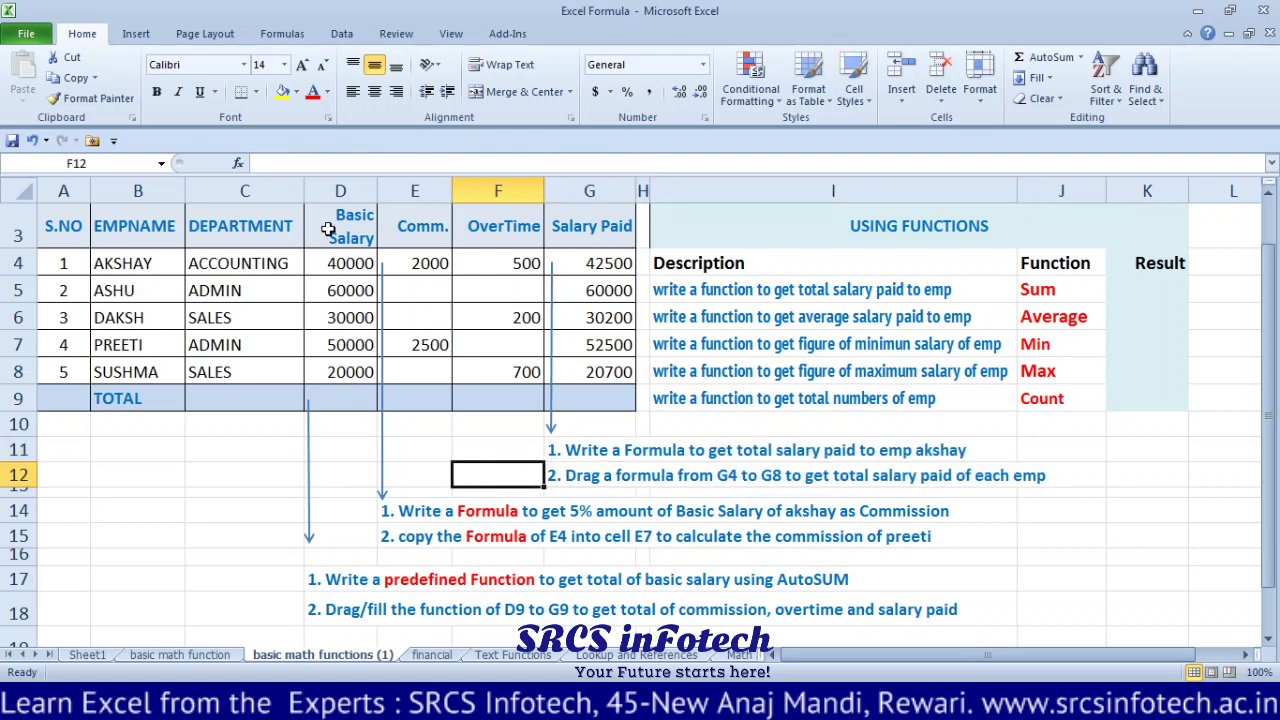
{"action": "left_click", "coordinate": [329, 390]}
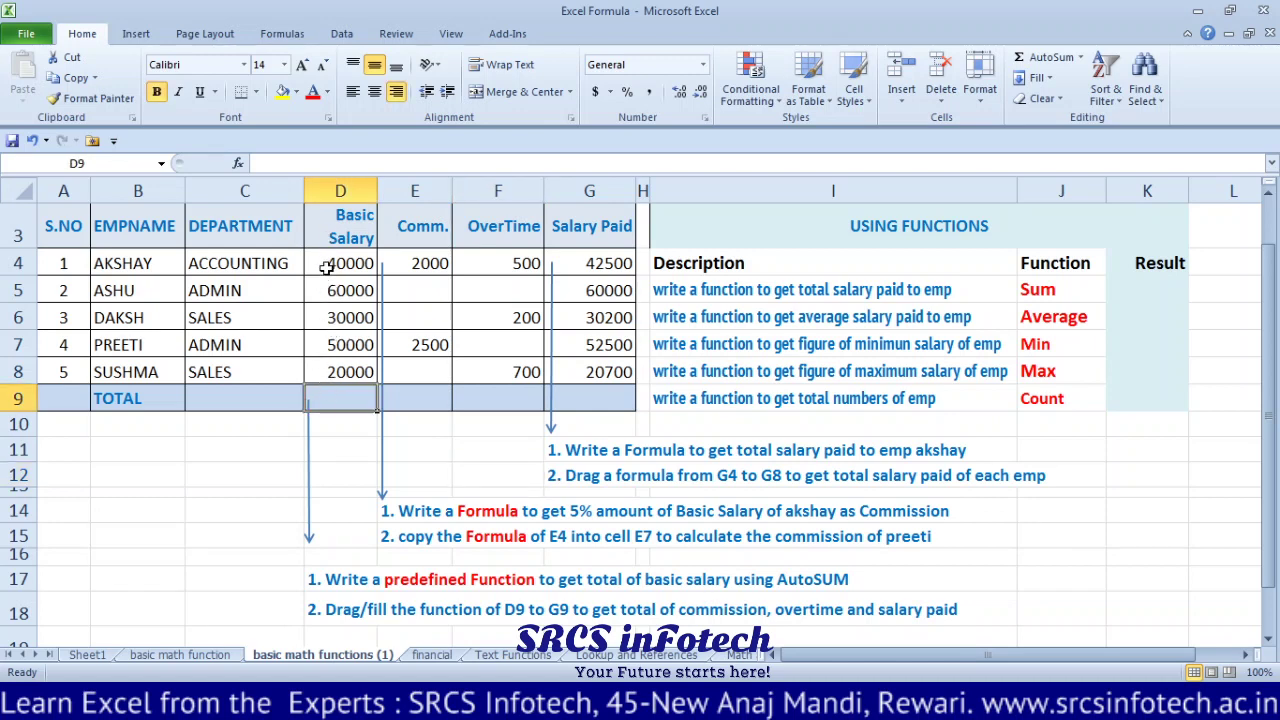
Step: Select D4:D9 and AutoSum to put =SUM(D4:D8), 200000, in D9
{"action": "left_click_drag", "start_coordinate": [344, 584], "coordinate": [781, 583]}
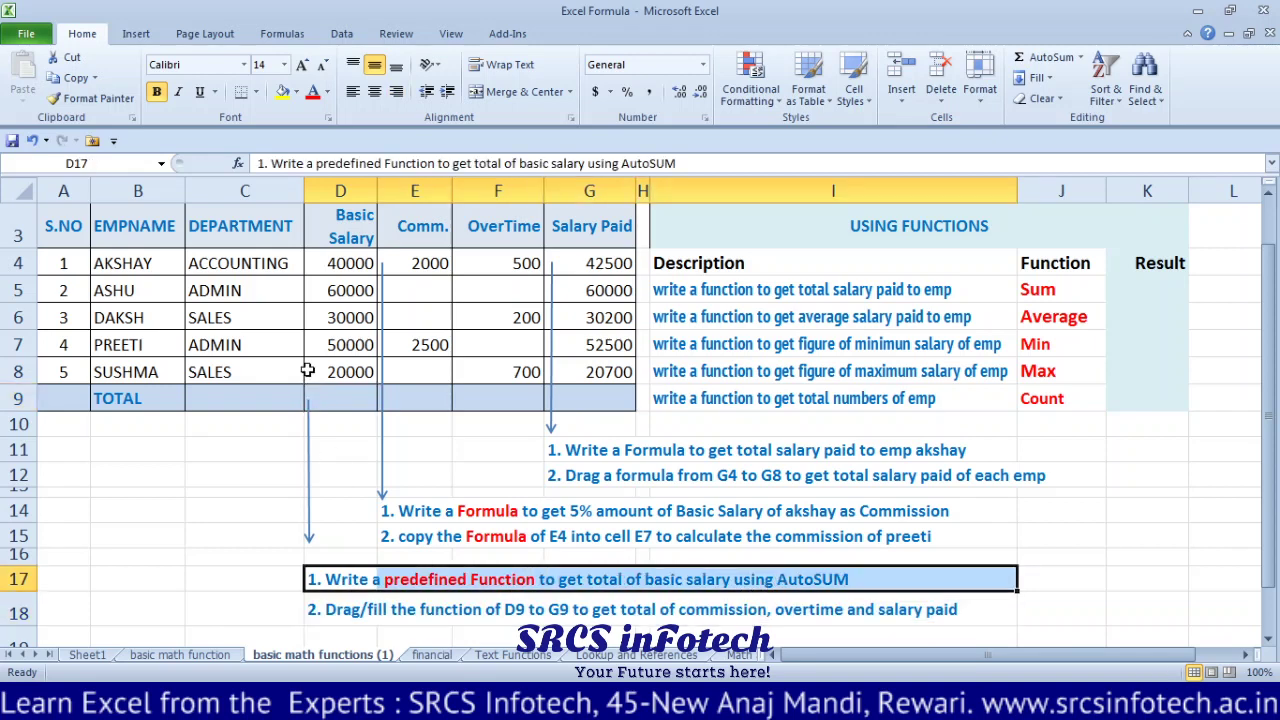
{"action": "left_click", "coordinate": [327, 263]}
{"action": "left_click_drag", "start_coordinate": [327, 263], "coordinate": [329, 363]}
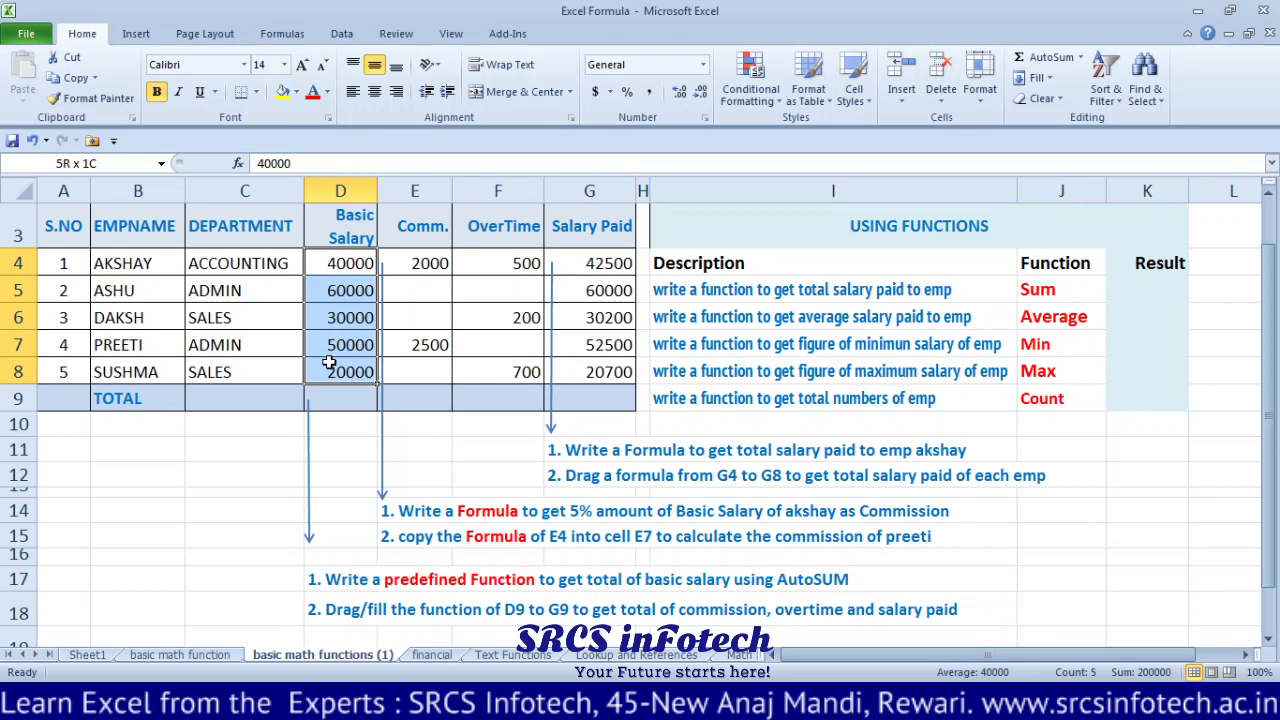
{"action": "left_click_drag", "start_coordinate": [329, 366], "coordinate": [330, 392]}
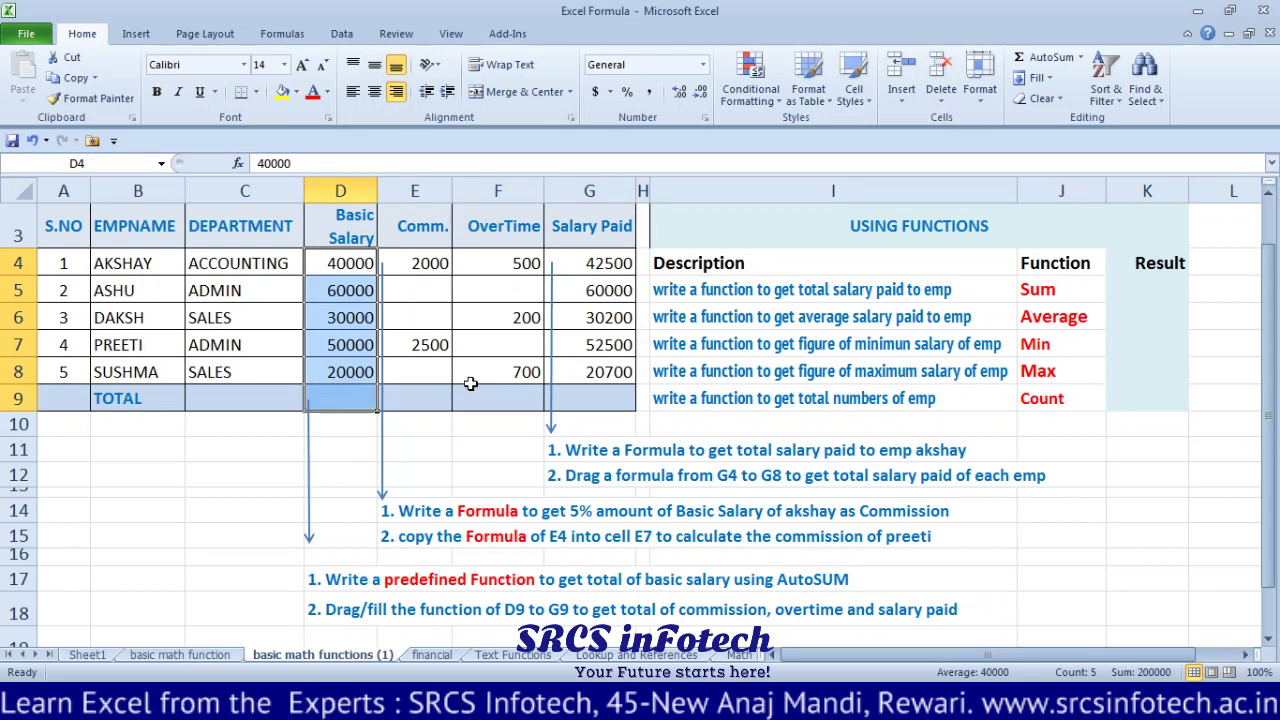
{"action": "left_click", "coordinate": [1017, 63]}
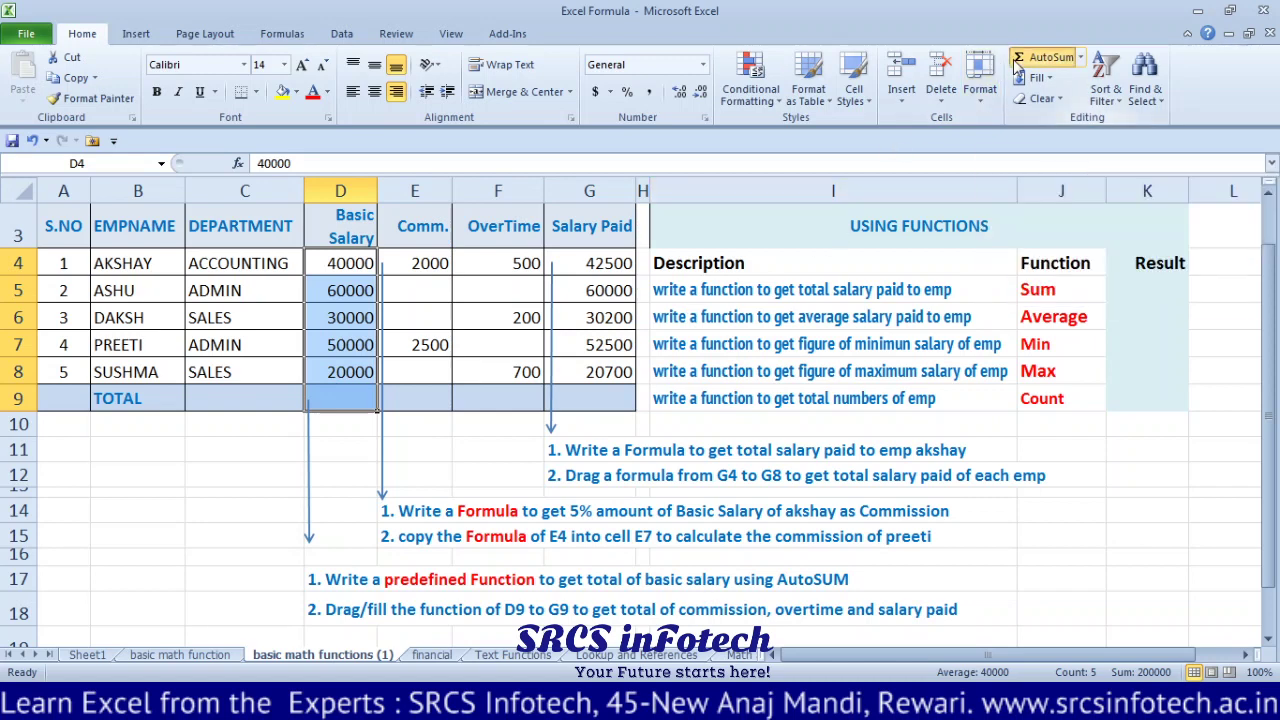
{"action": "left_click", "coordinate": [353, 398]}
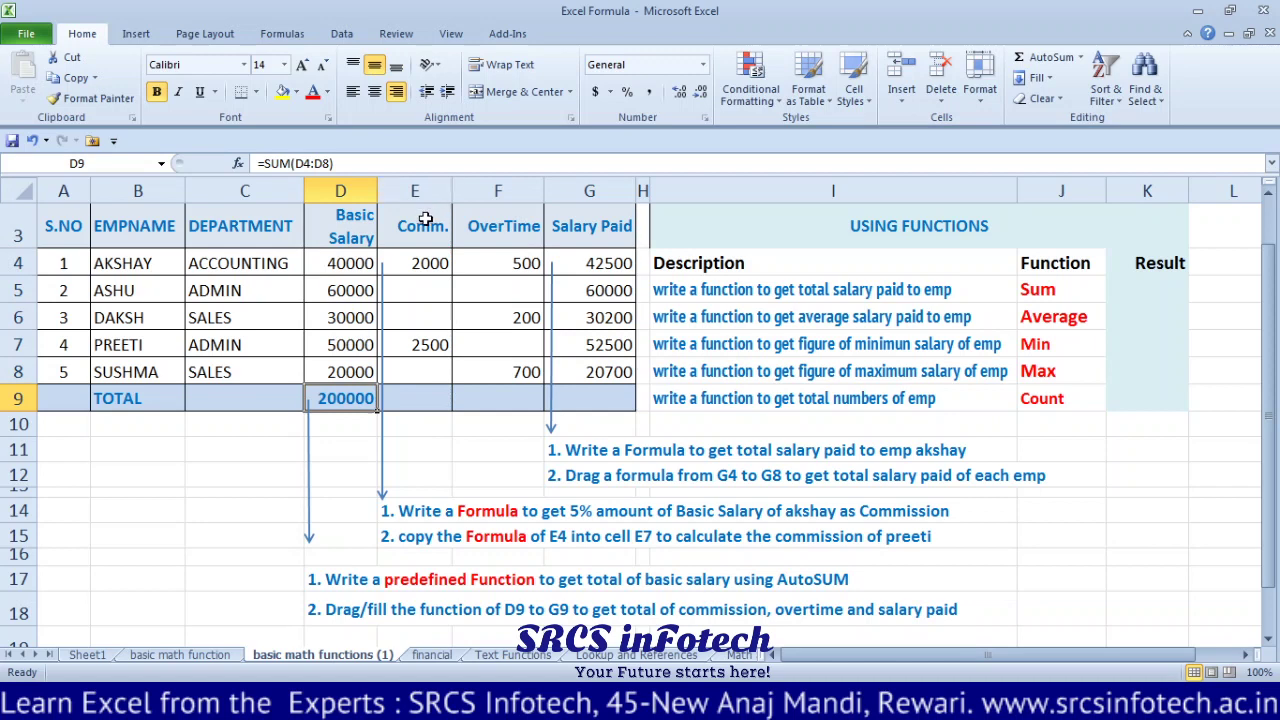
Step: Highlight the Comm., OverTime and Salary Paid columns, then begin copying D9's total rightward
{"action": "left_click_drag", "start_coordinate": [427, 218], "coordinate": [420, 398]}
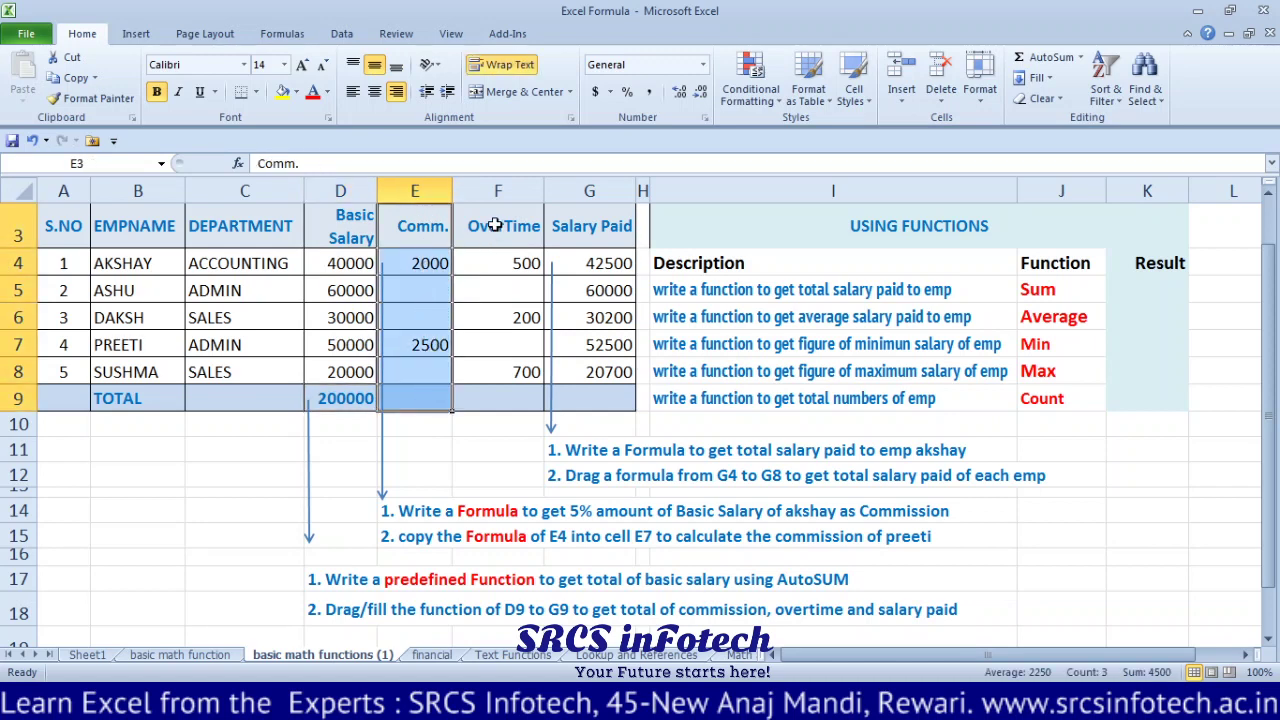
{"action": "mouse_move", "coordinate": [497, 222]}
{"action": "left_mouse_down"}
{"action": "mouse_move", "coordinate": [509, 311]}
{"action": "mouse_move", "coordinate": [500, 398]}
{"action": "left_mouse_up"}
{"action": "left_click_drag", "start_coordinate": [590, 226], "coordinate": [587, 398]}
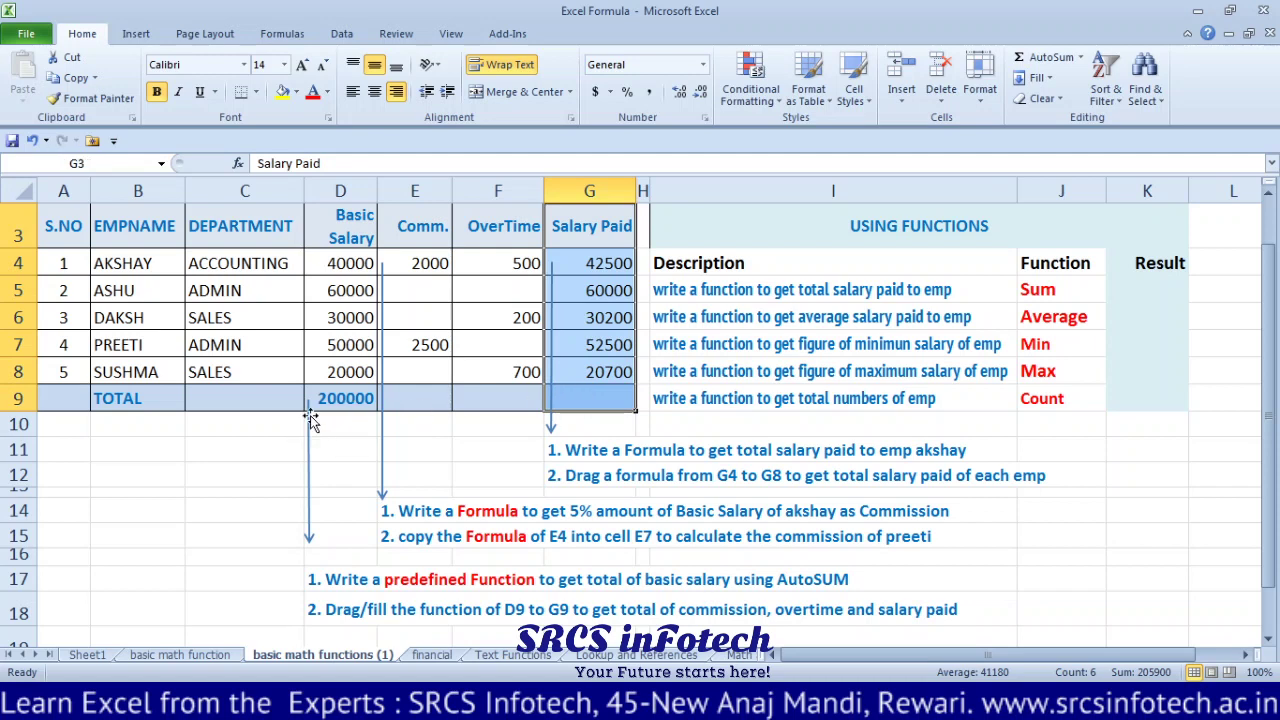
{"action": "left_click", "coordinate": [325, 398]}
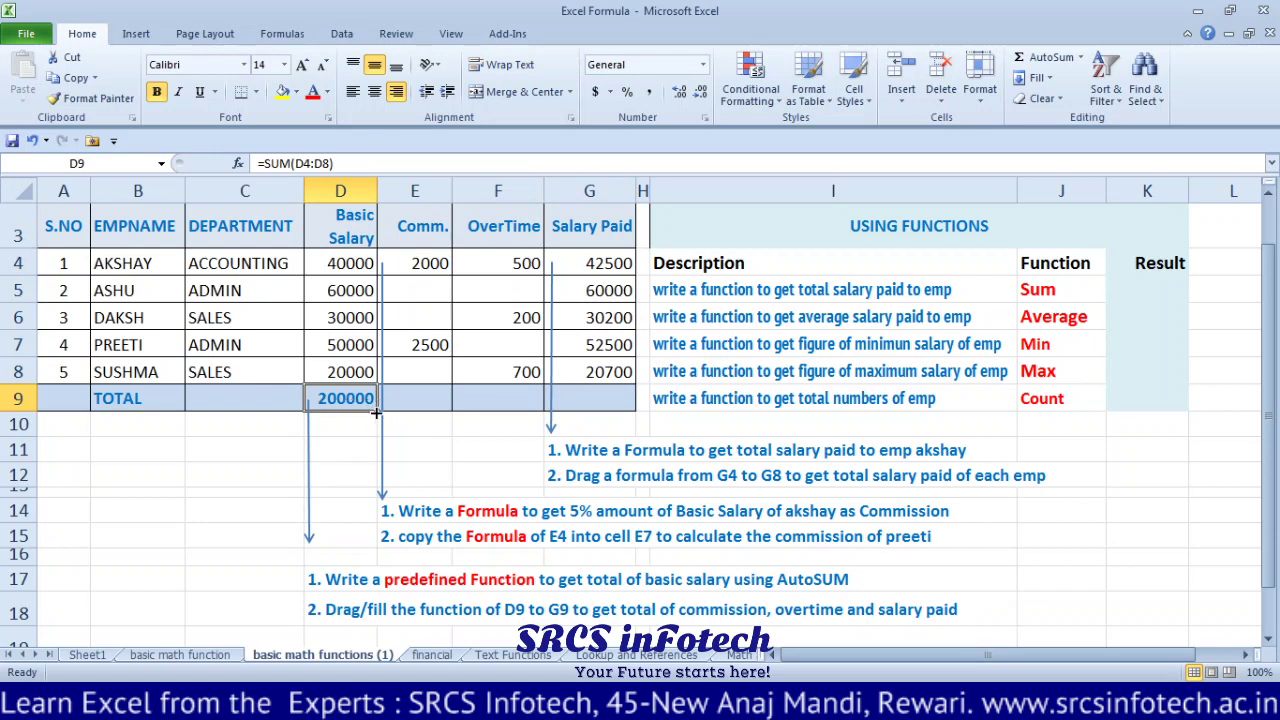
{"action": "mouse_move", "coordinate": [376, 413]}
{"action": "left_mouse_down"}
{"action": "mouse_move", "coordinate": [606, 407]}
{"action": "mouse_move", "coordinate": [378, 414]}
{"action": "left_mouse_up"}
Step: Fill the D9 SUM formula across the TOTAL row to G9
{"action": "left_click", "coordinate": [345, 448]}
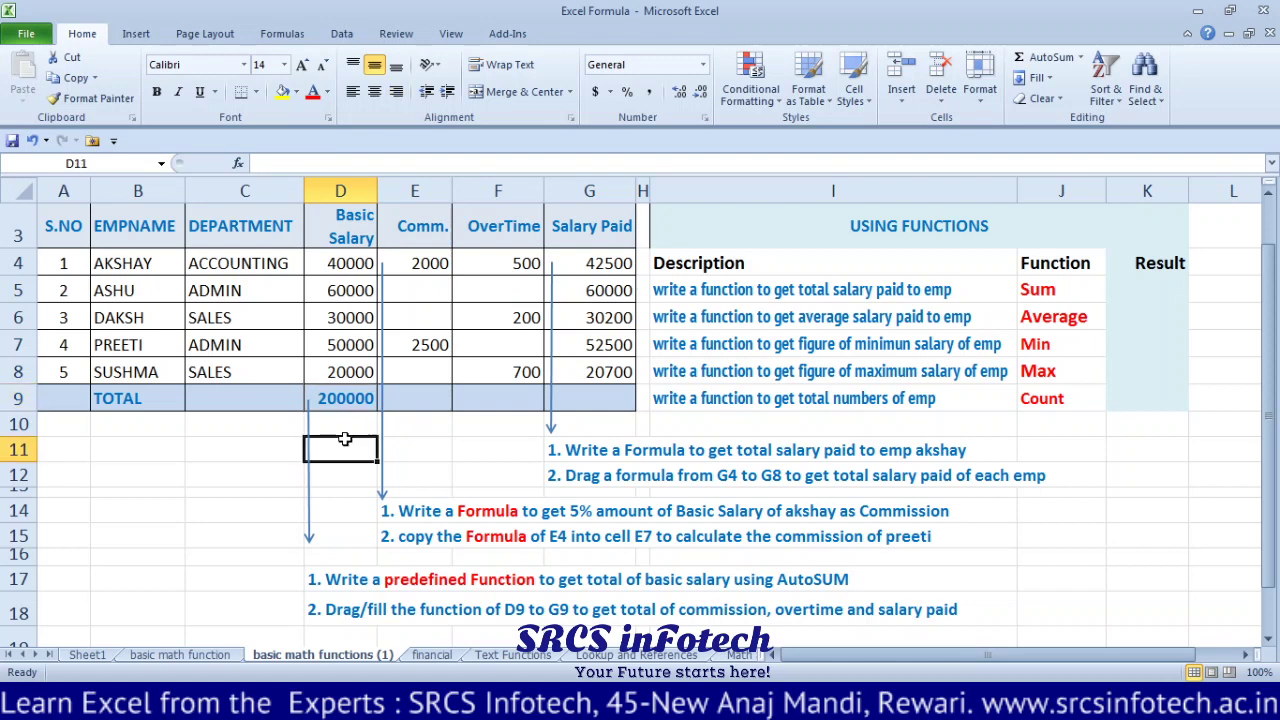
{"action": "left_click", "coordinate": [345, 400]}
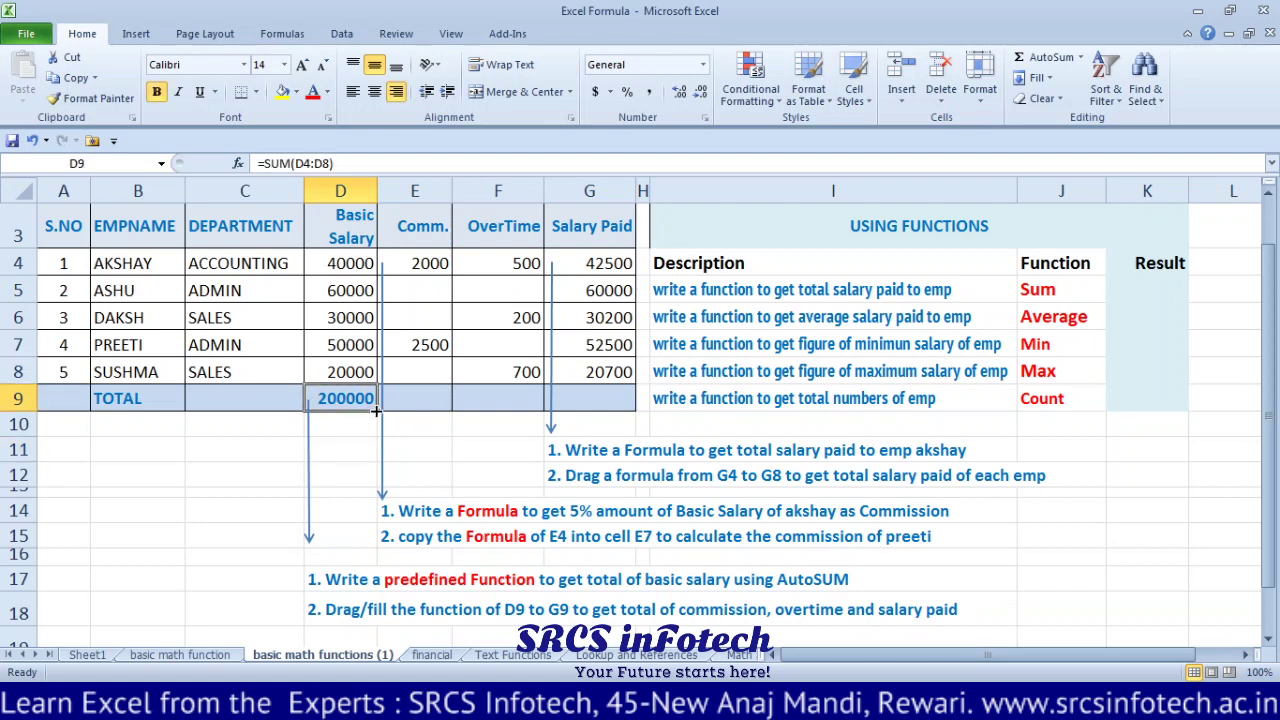
{"action": "left_click_drag", "start_coordinate": [377, 411], "coordinate": [633, 410]}
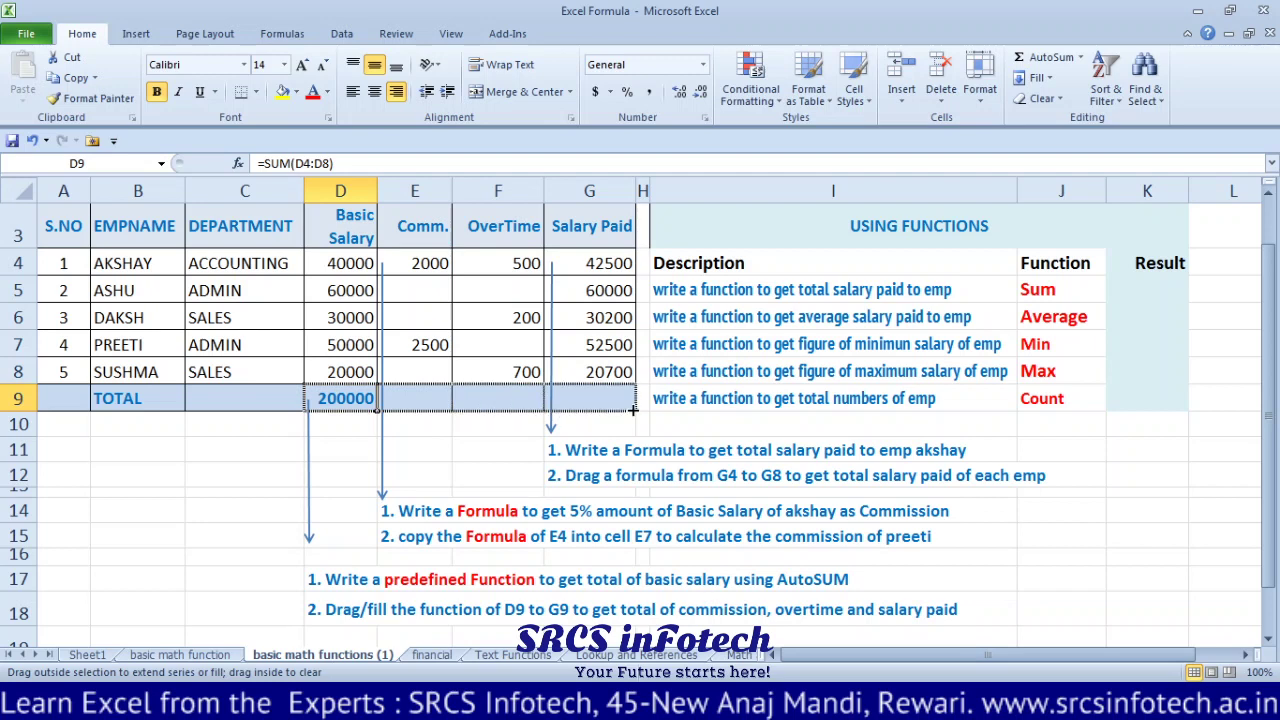
{"action": "left_click_drag", "start_coordinate": [633, 410], "coordinate": [633, 410]}
Step: Check the totals in E9, F9 and G9 (4500, 1400, 205900) and E4's formula
{"action": "left_click", "coordinate": [412, 400]}
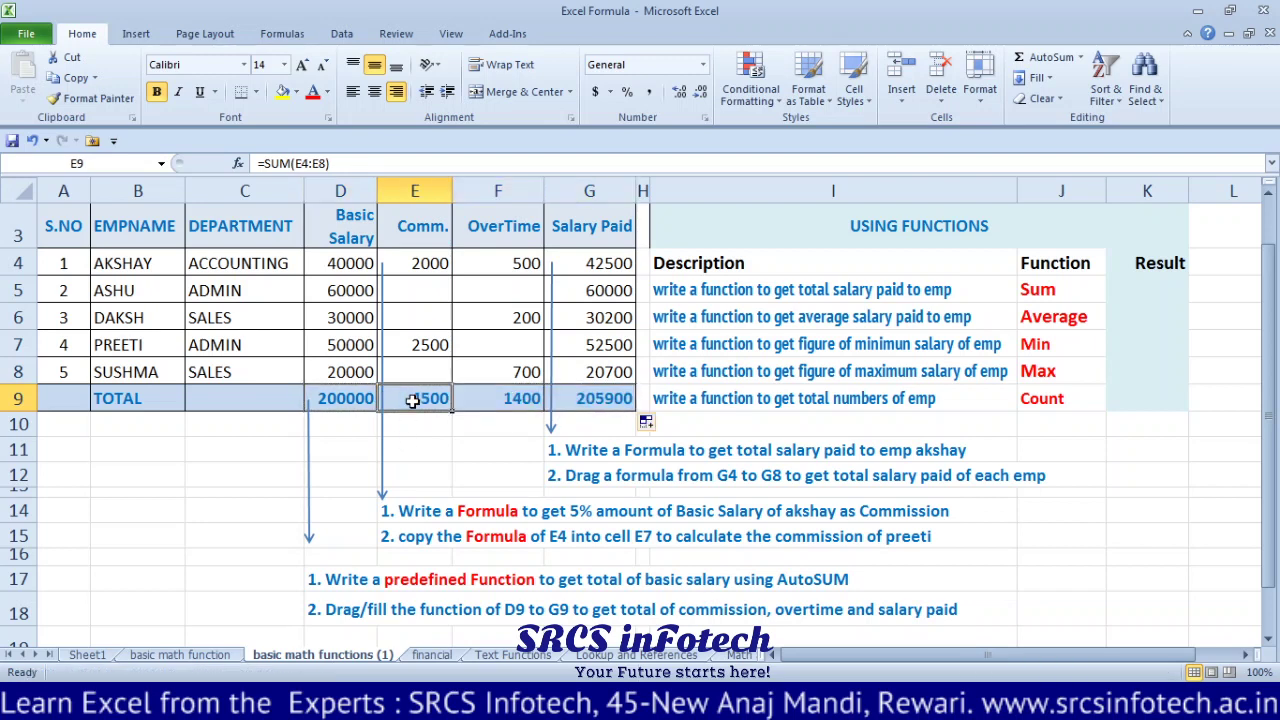
{"action": "double_click", "coordinate": [412, 400]}
{"action": "double_click", "coordinate": [500, 400]}
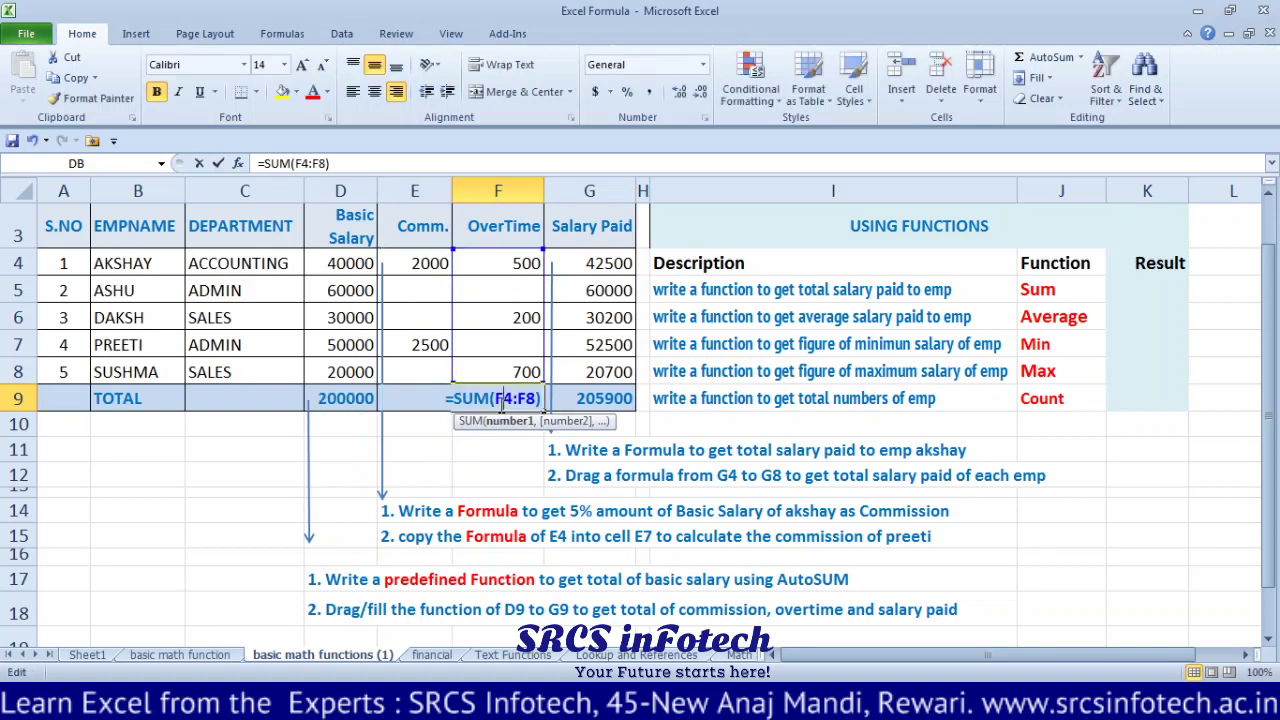
{"action": "left_click", "coordinate": [484, 450]}
{"action": "double_click", "coordinate": [570, 400]}
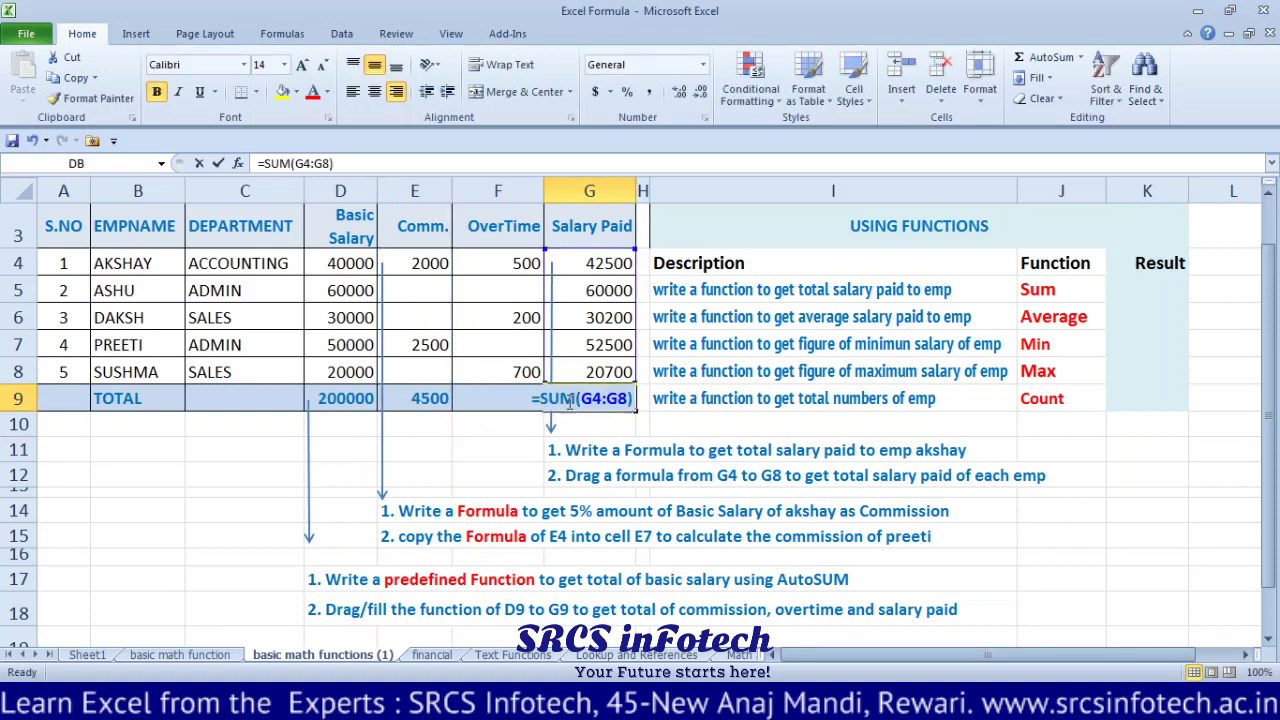
{"action": "left_click", "coordinate": [476, 474]}
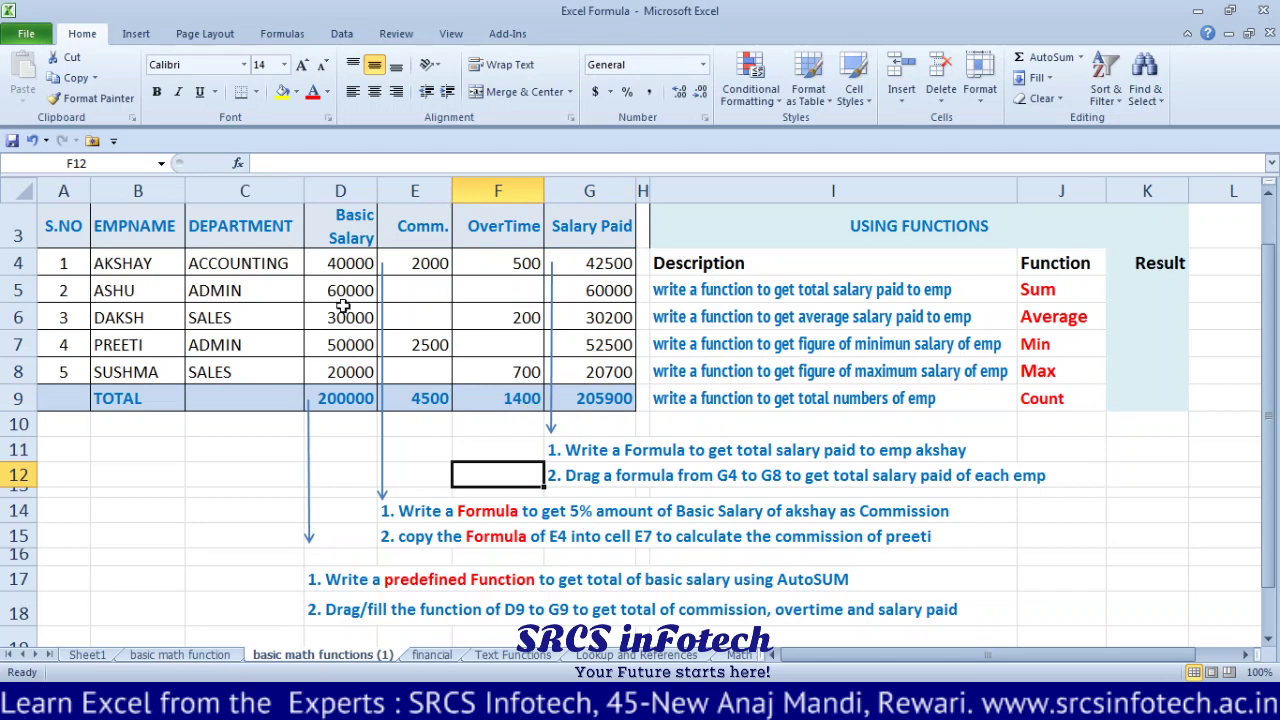
{"action": "left_click", "coordinate": [436, 266]}
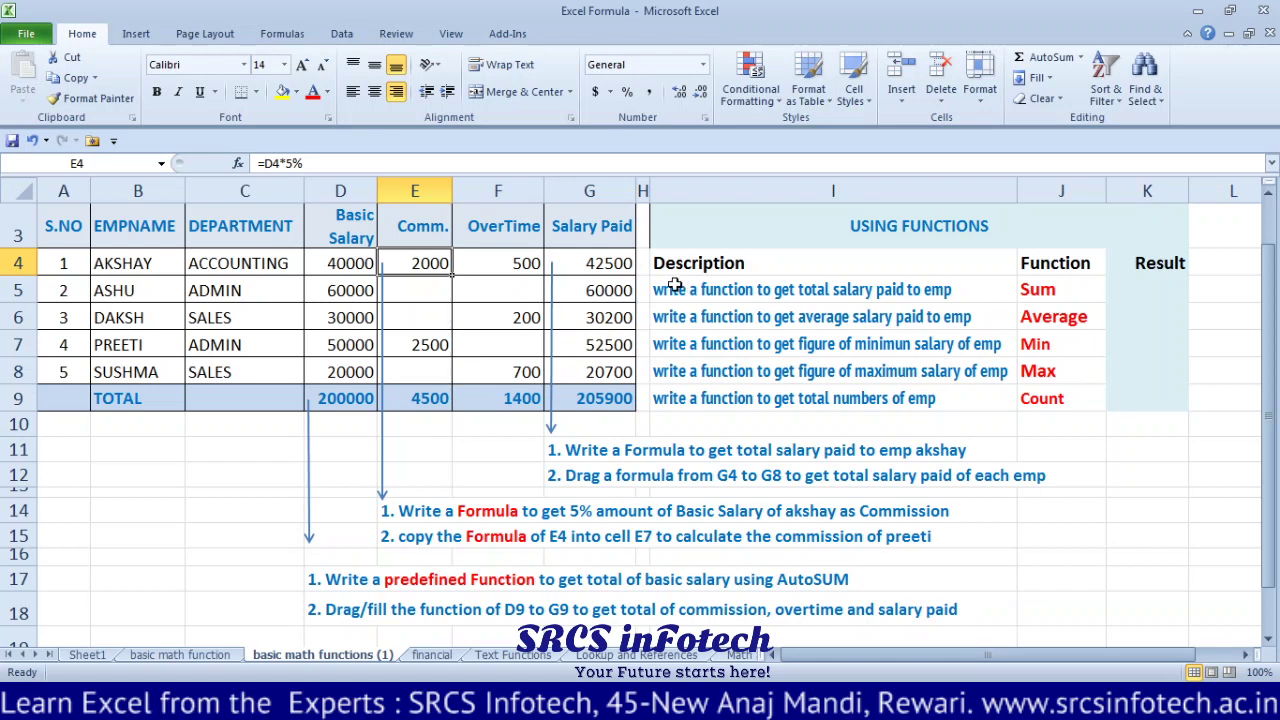
Step: Enter =SUM(G4:G8) in K5 beside Sum, returning 205900
{"action": "mouse_move", "coordinate": [676, 288]}
{"action": "left_mouse_down"}
{"action": "mouse_move", "coordinate": [978, 356]}
{"action": "mouse_move", "coordinate": [986, 398]}
{"action": "left_mouse_up"}
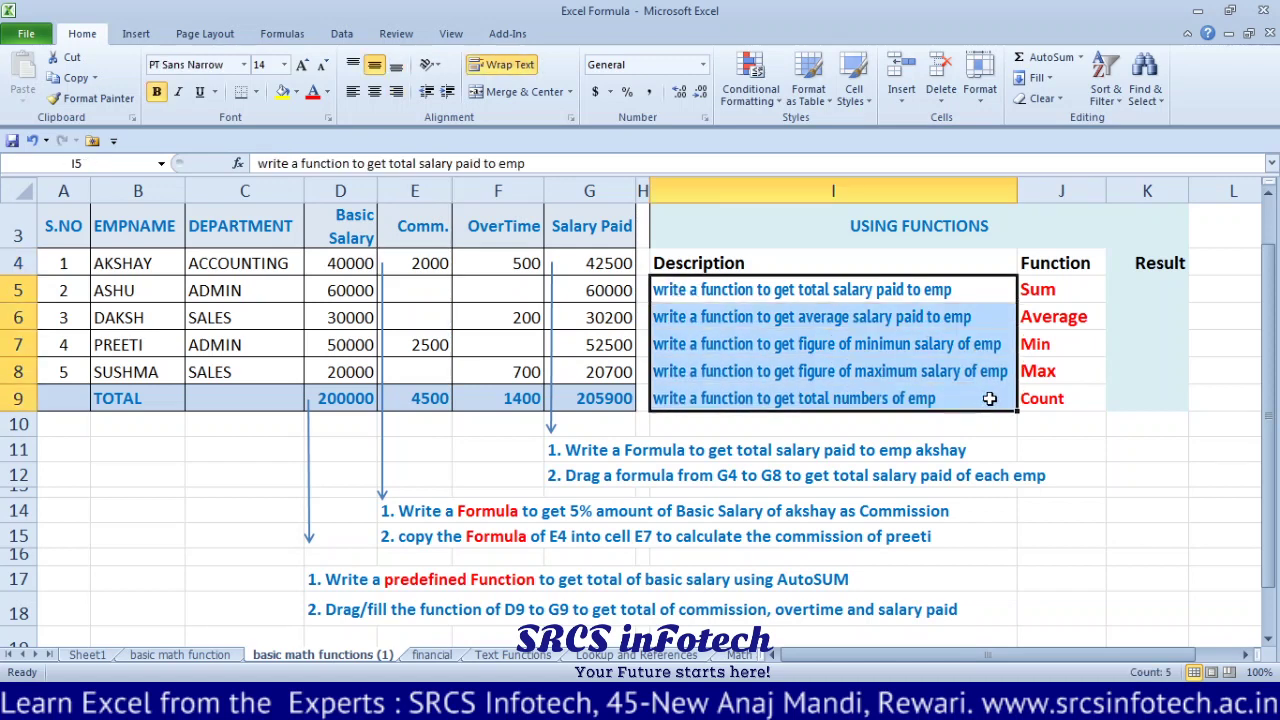
{"action": "left_click_drag", "start_coordinate": [1052, 287], "coordinate": [1056, 404]}
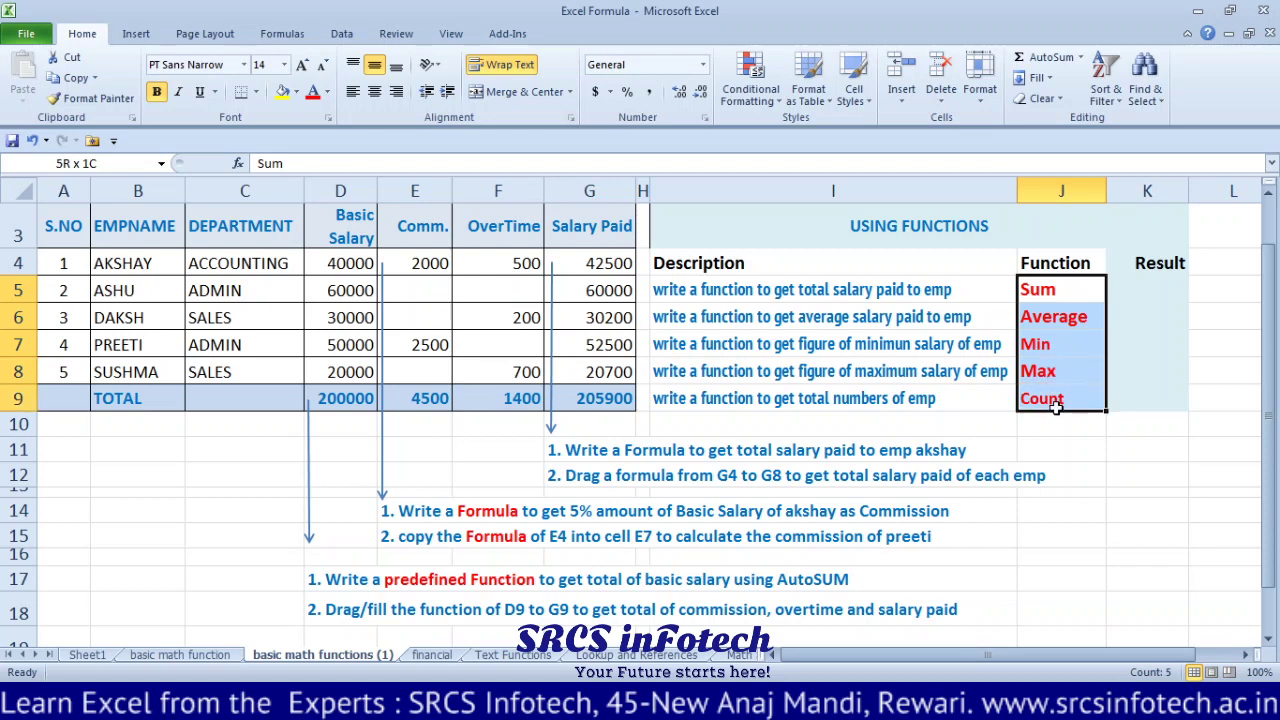
{"action": "left_click", "coordinate": [1138, 288]}
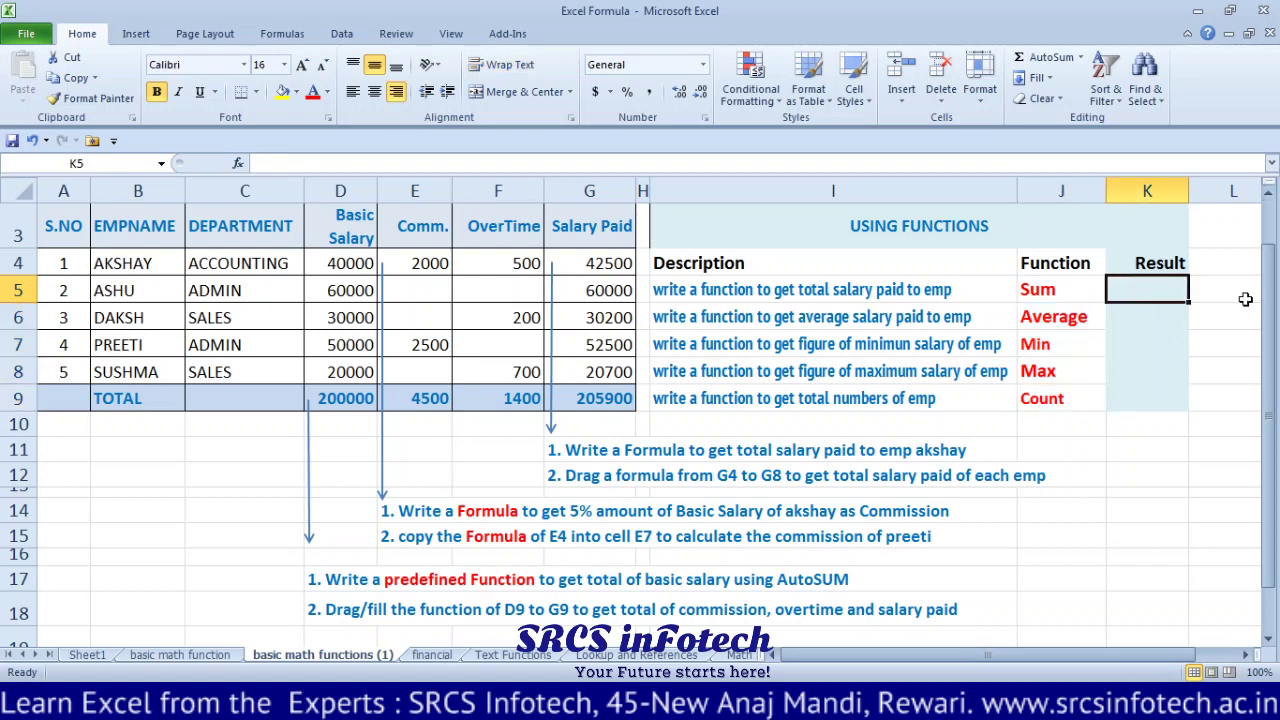
{"action": "type", "text": "=s"}
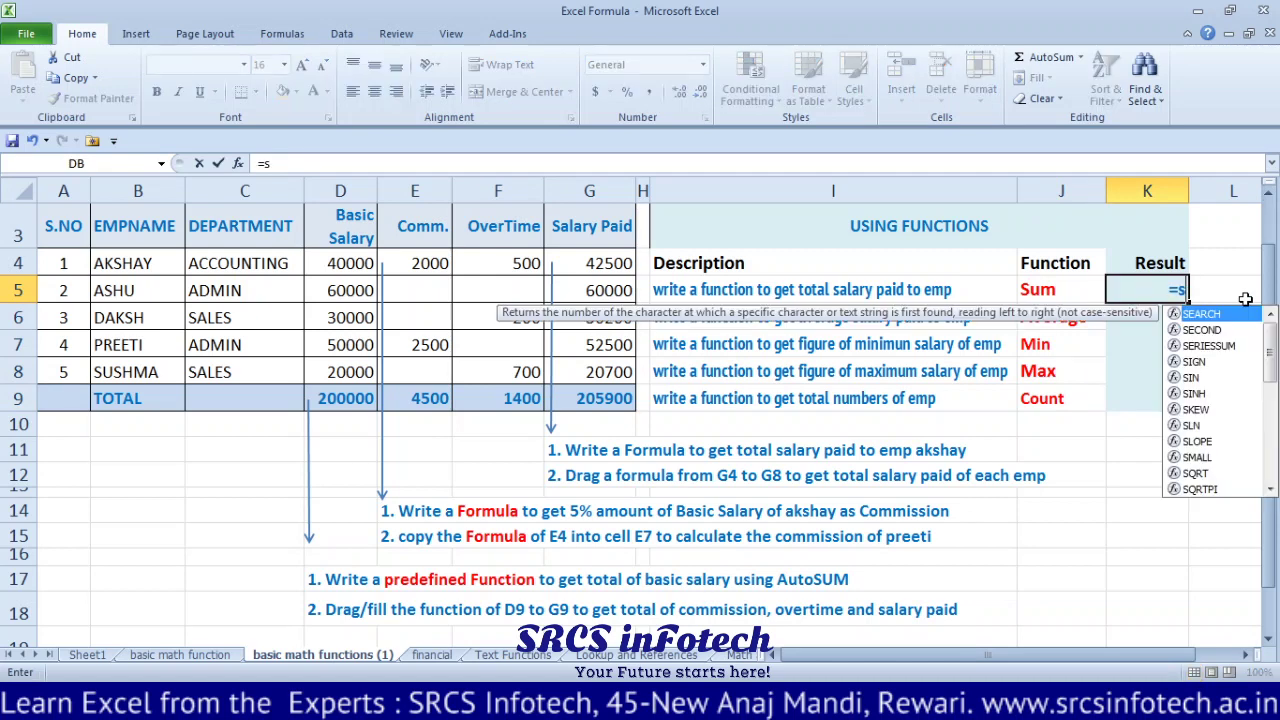
{"action": "type", "text": "um"}
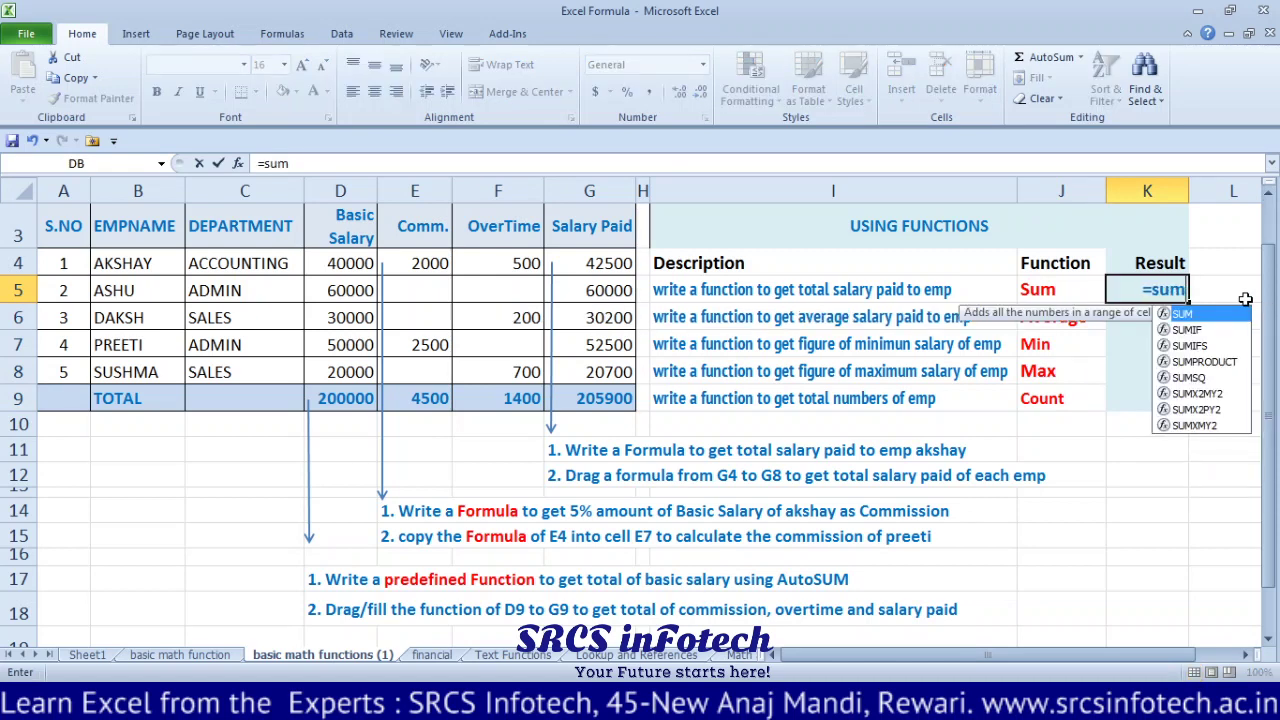
{"action": "type", "text": "("}
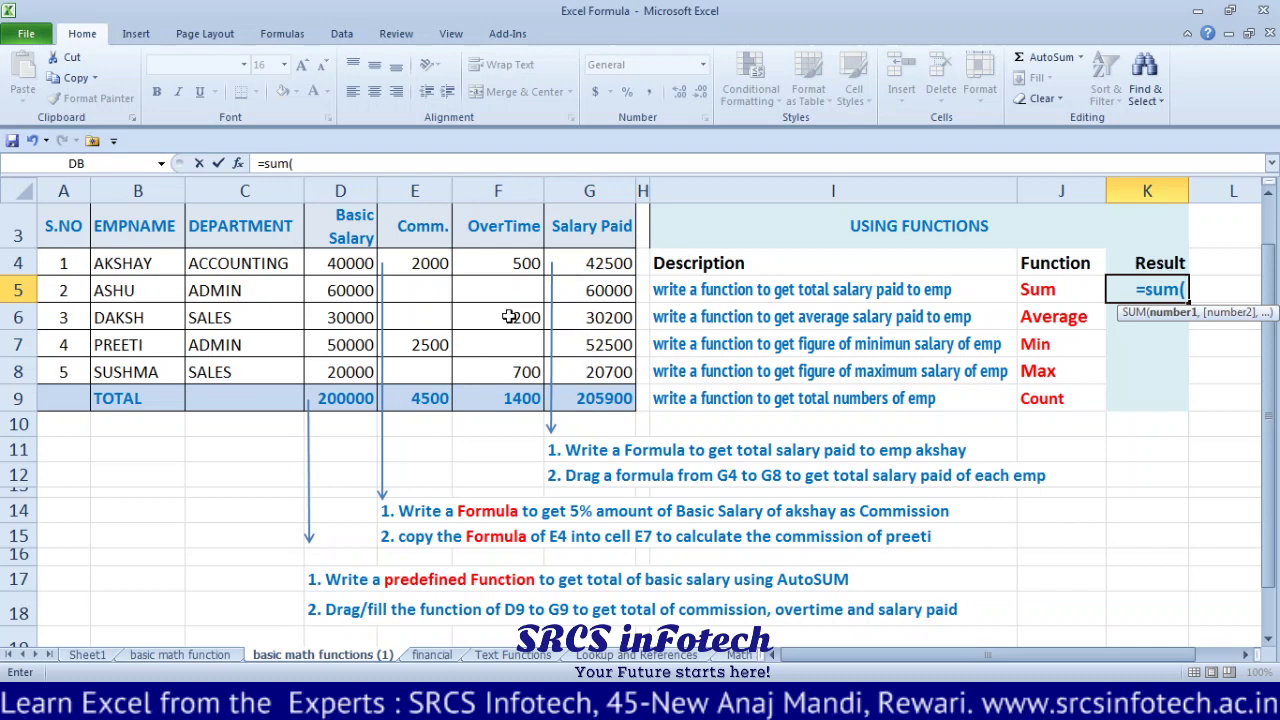
{"action": "left_click", "coordinate": [573, 261]}
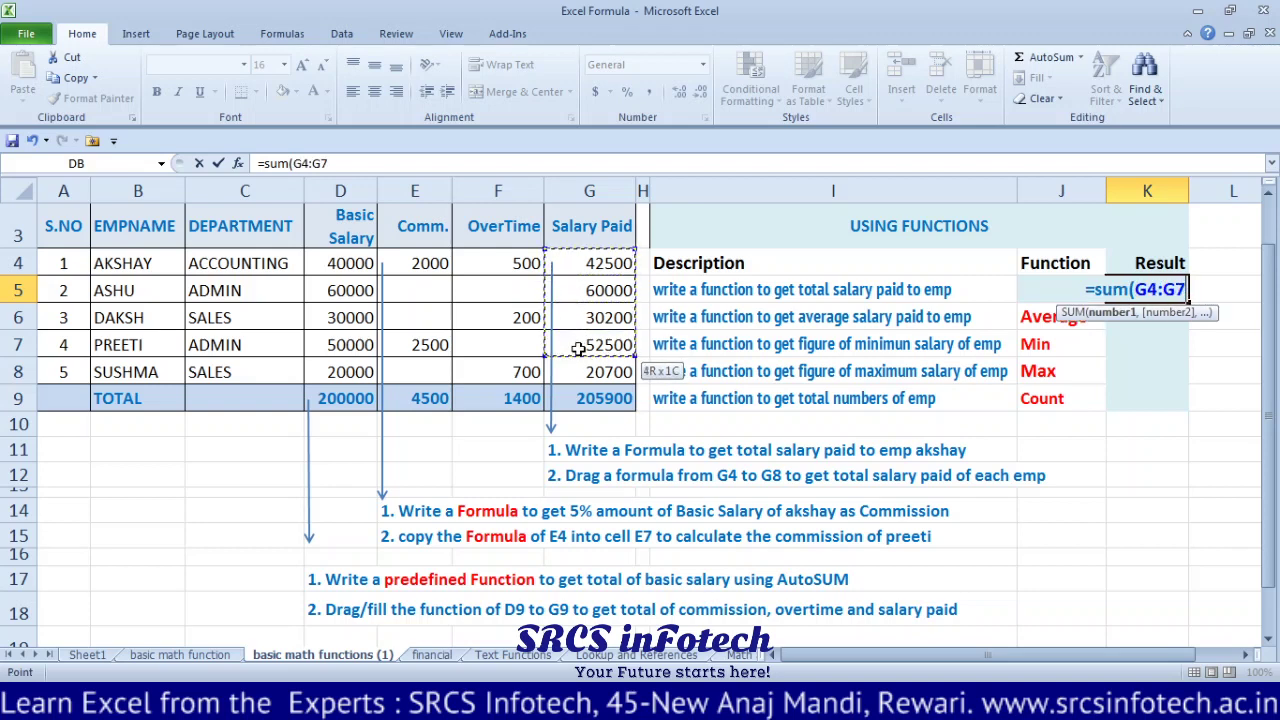
{"action": "left_click_drag", "start_coordinate": [573, 261], "coordinate": [580, 366]}
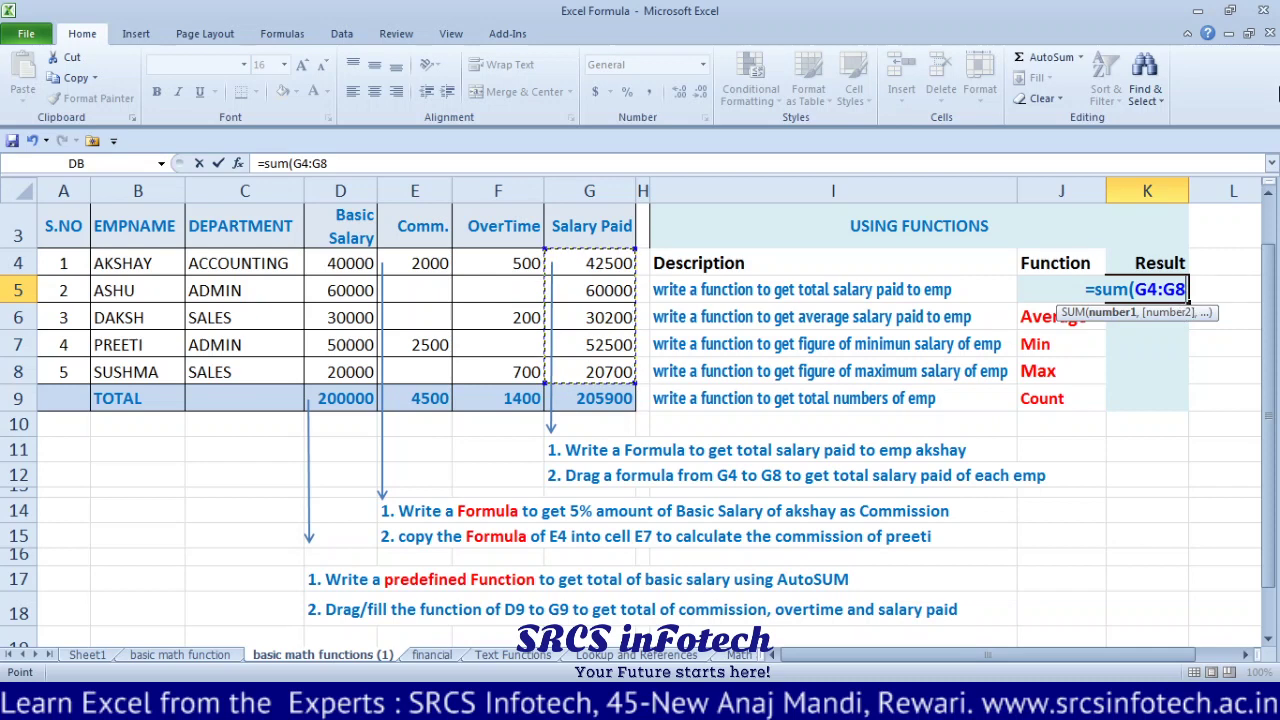
{"action": "type", "text": ")"}
{"action": "key", "text": "Return"}
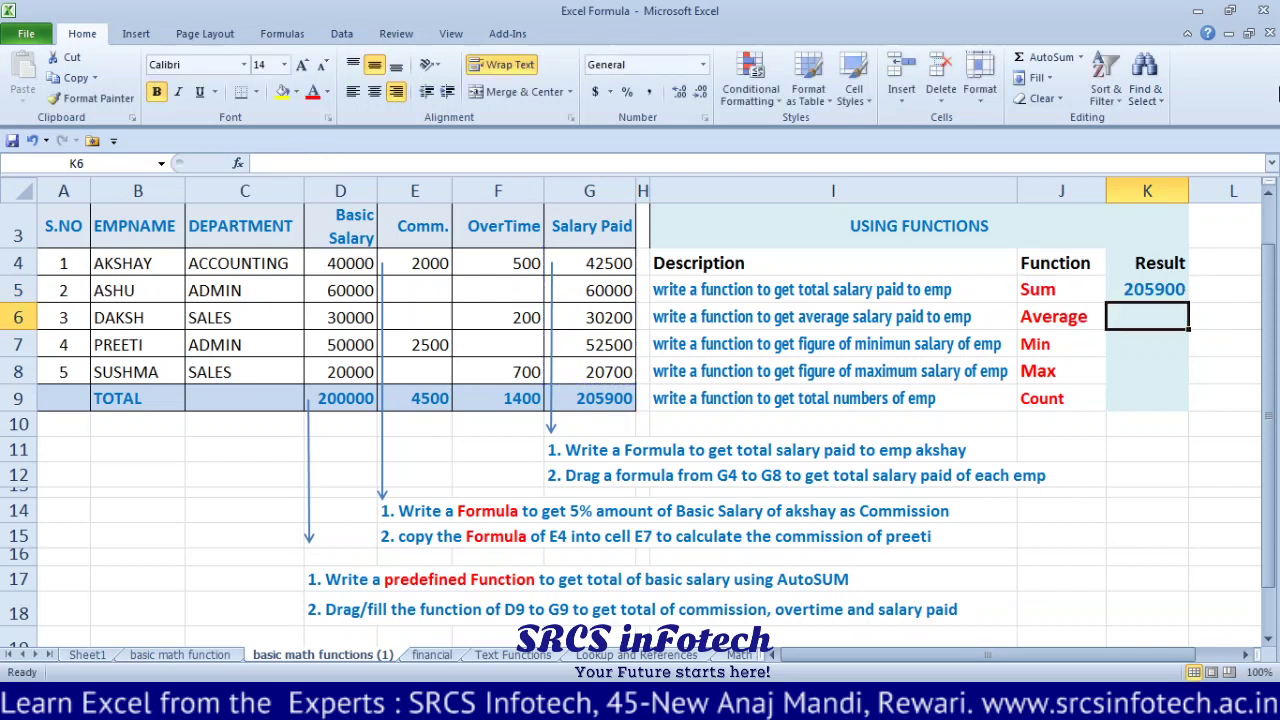
{"action": "left_click", "coordinate": [690, 320]}
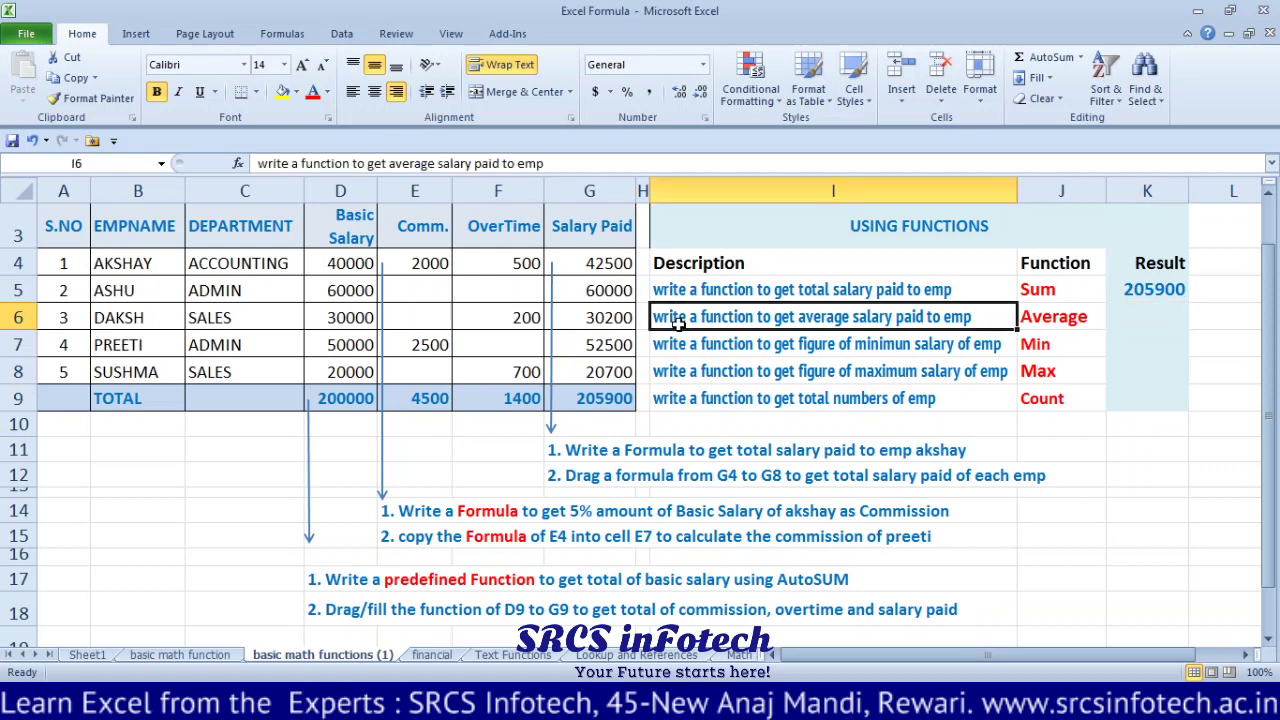
{"action": "left_click_drag", "start_coordinate": [858, 318], "coordinate": [1060, 318]}
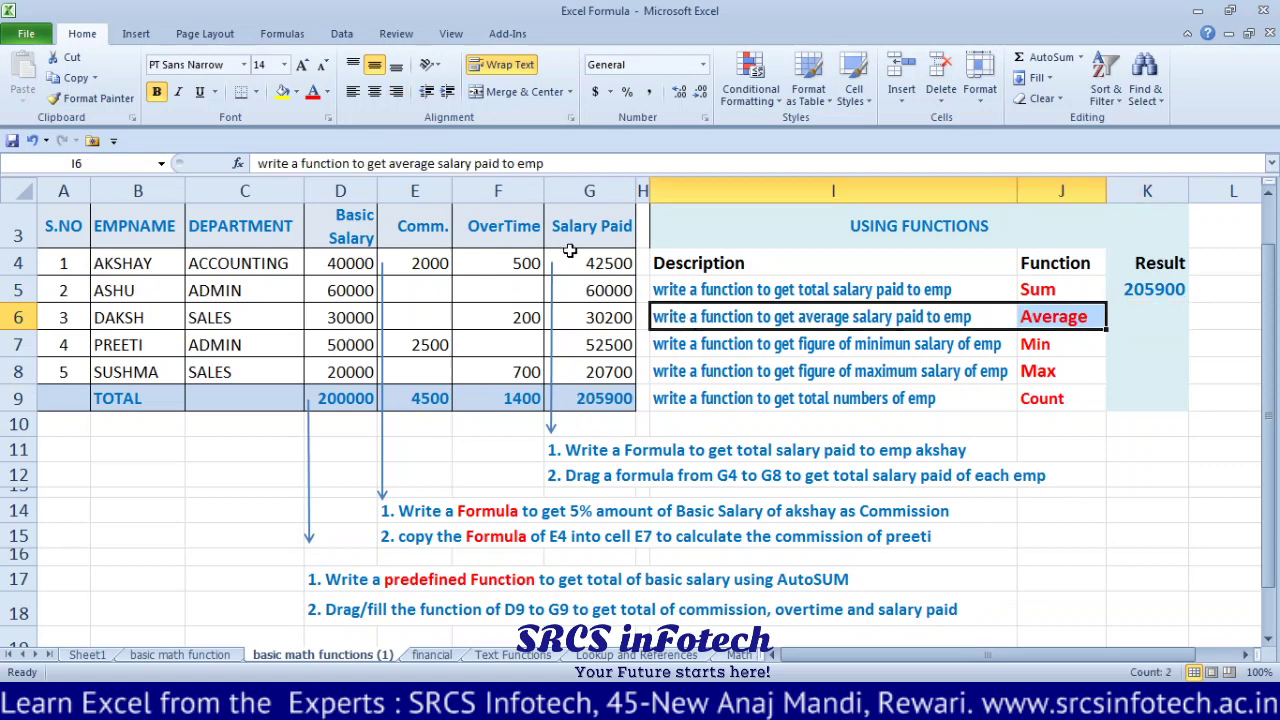
{"action": "left_click", "coordinate": [588, 263]}
{"action": "left_click_drag", "start_coordinate": [588, 263], "coordinate": [589, 371]}
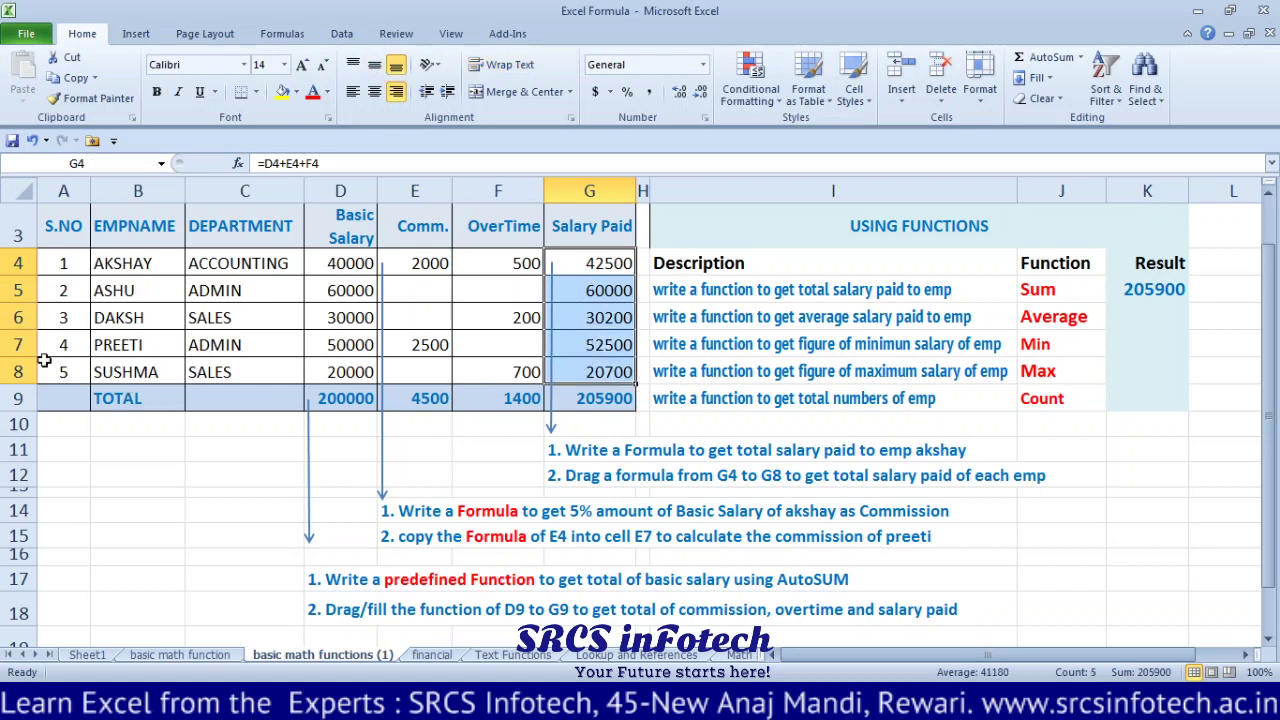
{"action": "left_click", "coordinate": [44, 372]}
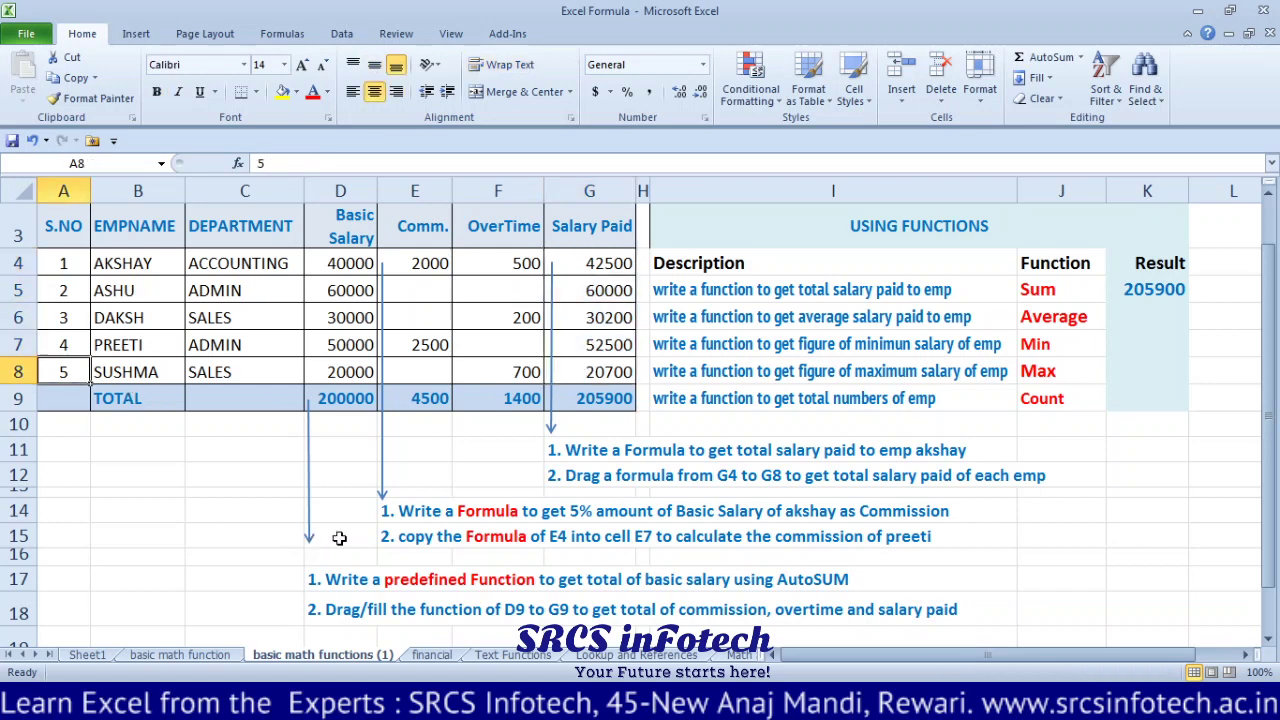
{"action": "left_click", "coordinate": [600, 399]}
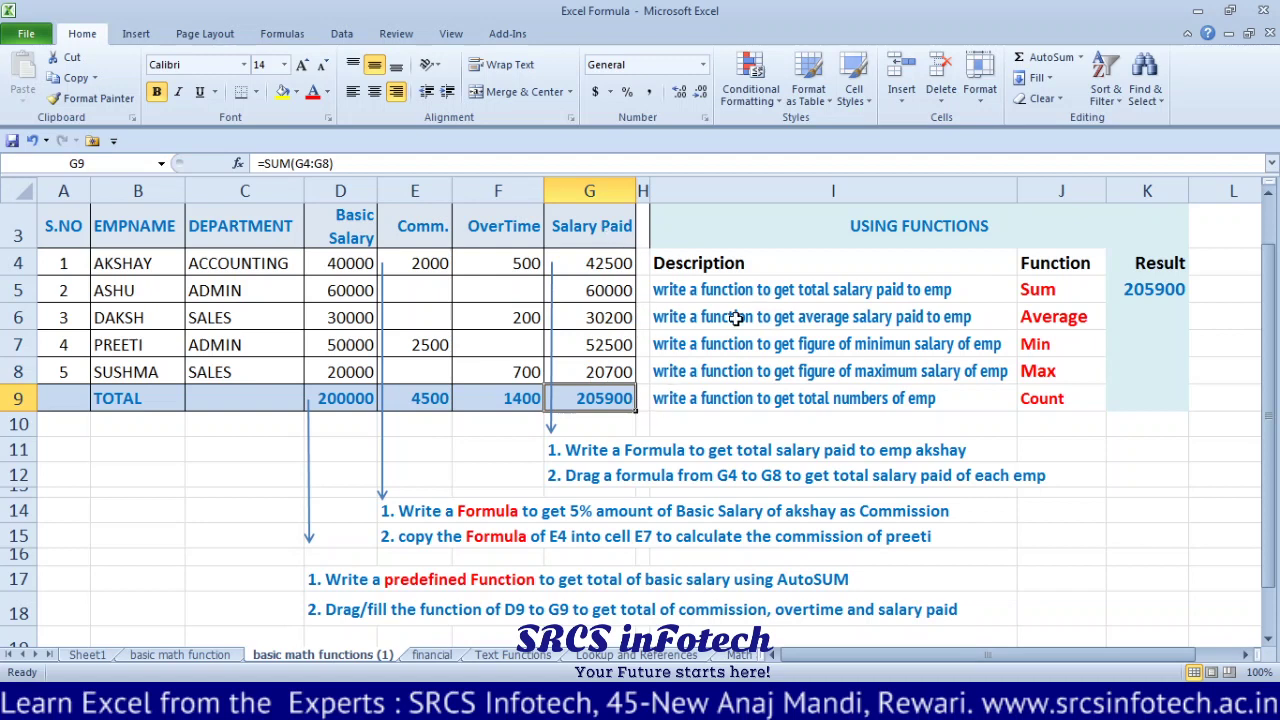
{"action": "left_click_drag", "start_coordinate": [736, 320], "coordinate": [1061, 317]}
Step: Enter =AVERAGE(G4:G8) in K6 beside Average, returning 41180
{"action": "left_click", "coordinate": [1138, 320]}
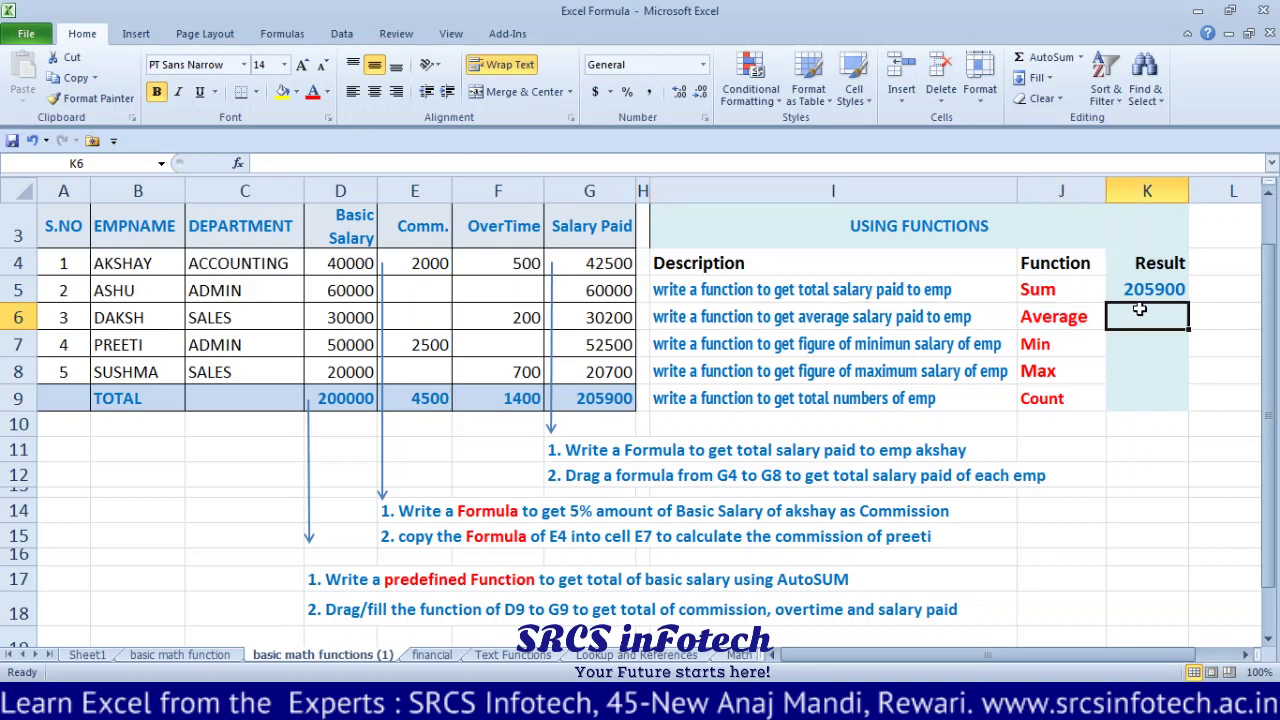
{"action": "type", "text": "=a"}
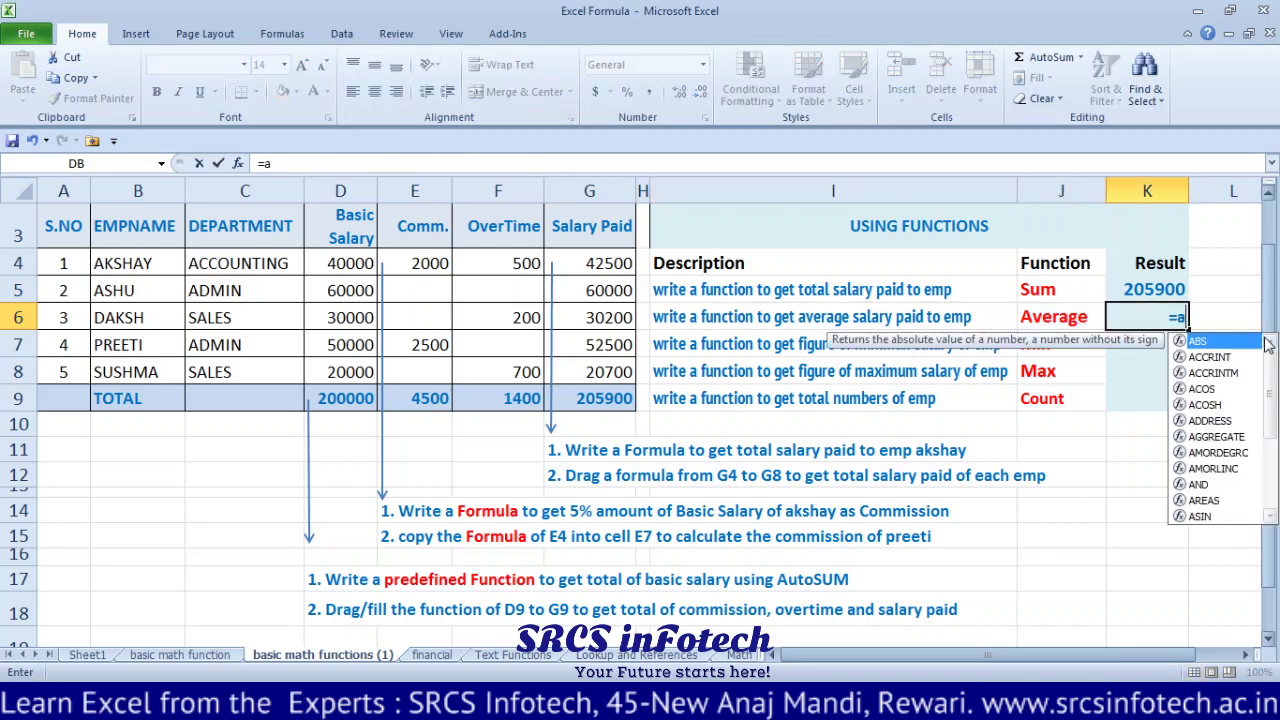
{"action": "type", "text": "ver"}
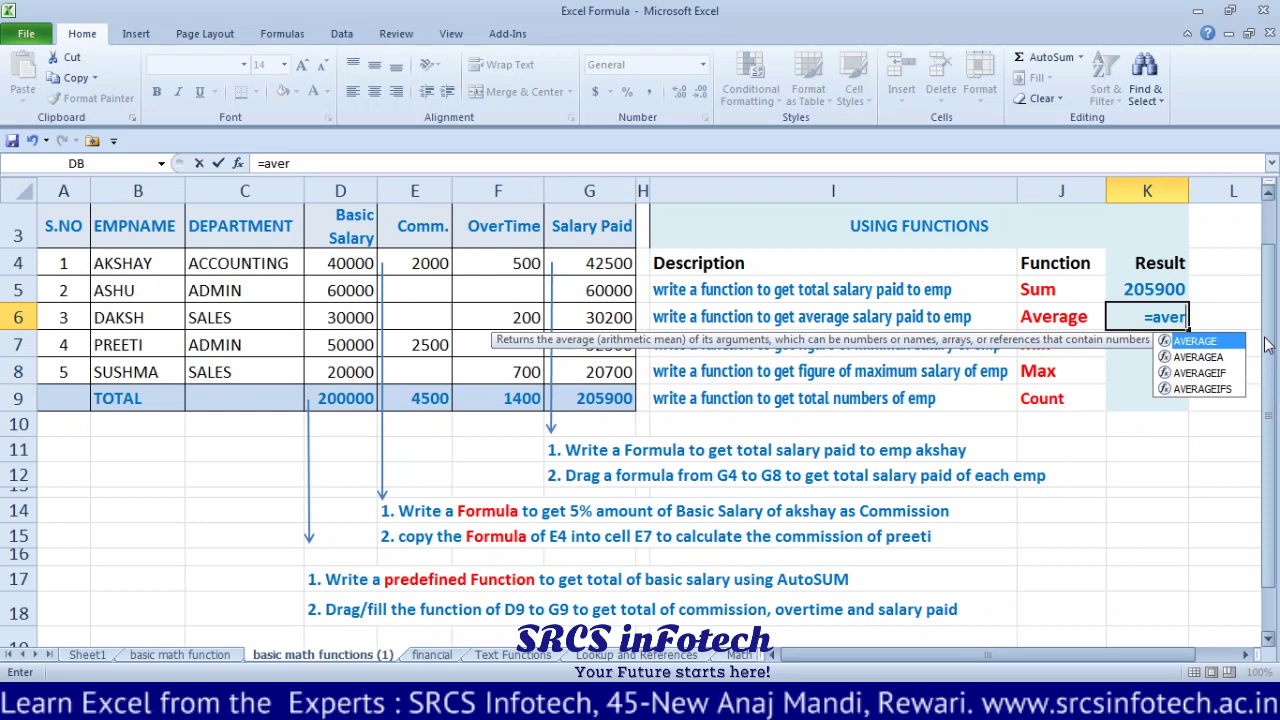
{"action": "key", "text": "Tab"}
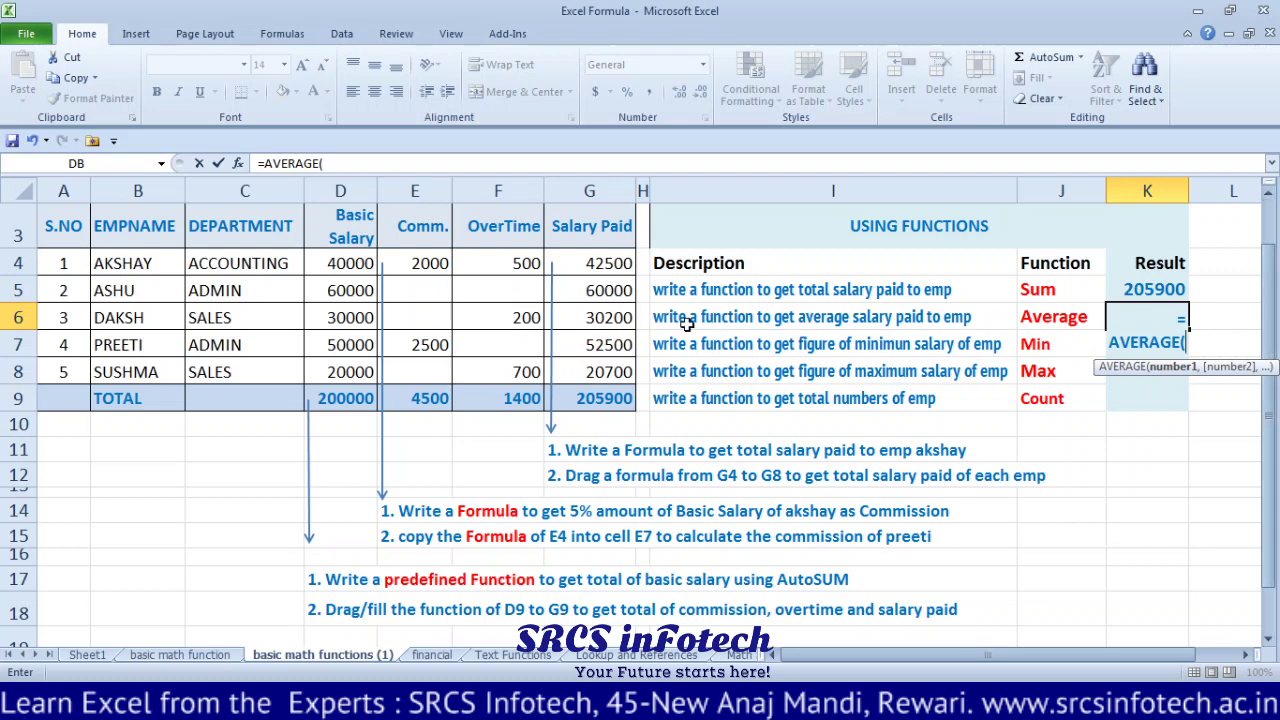
{"action": "left_click", "coordinate": [578, 267]}
{"action": "left_click_drag", "start_coordinate": [578, 268], "coordinate": [588, 364]}
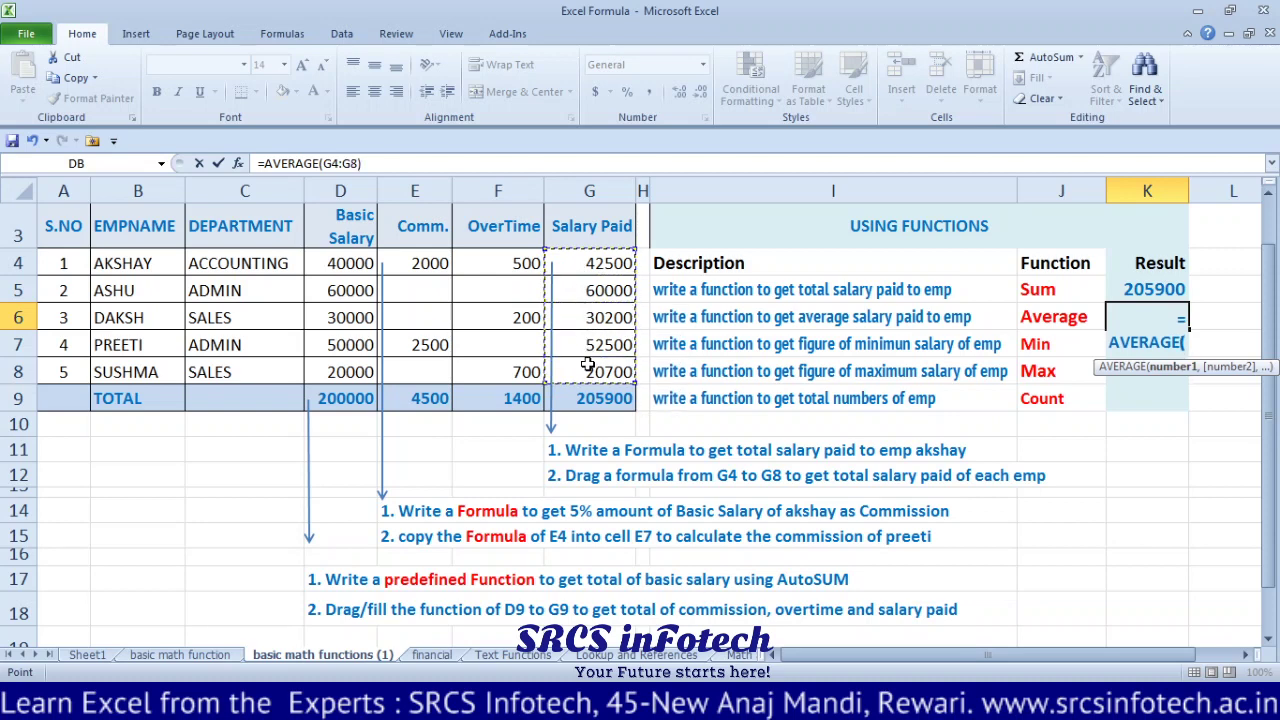
{"action": "type", "text": ")"}
{"action": "key", "text": "Return"}
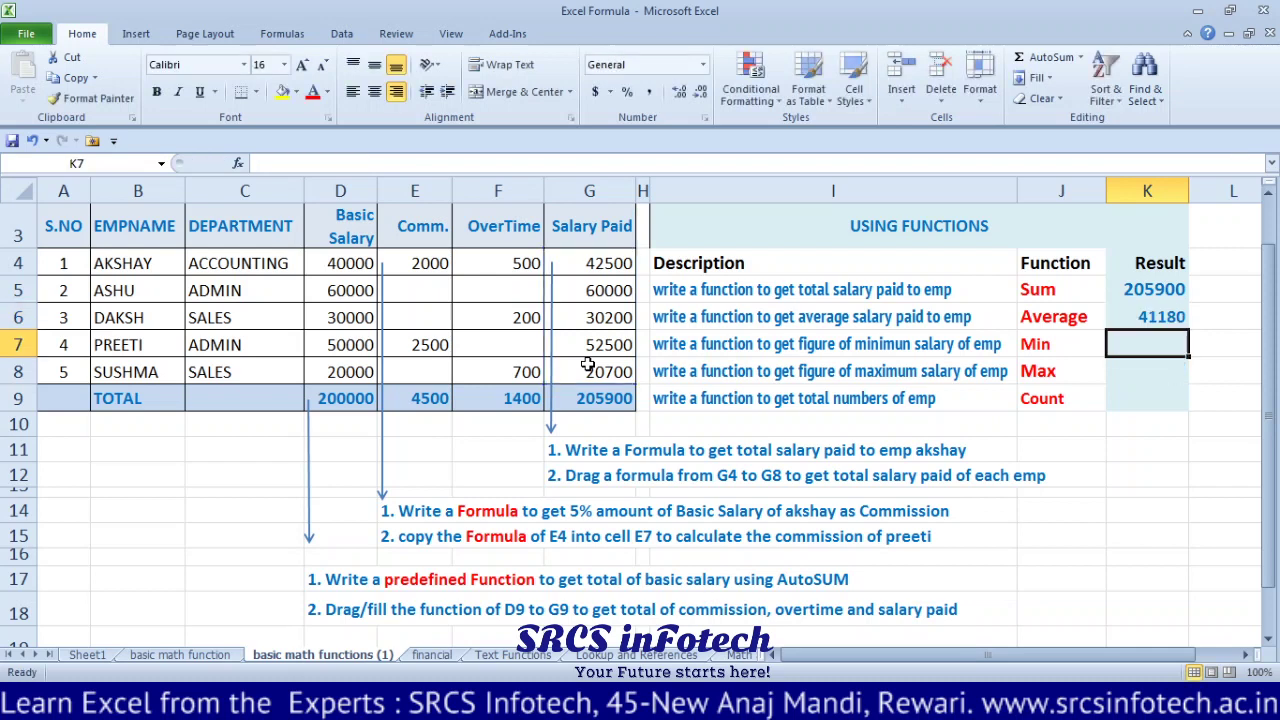
{"action": "left_click", "coordinate": [585, 398]}
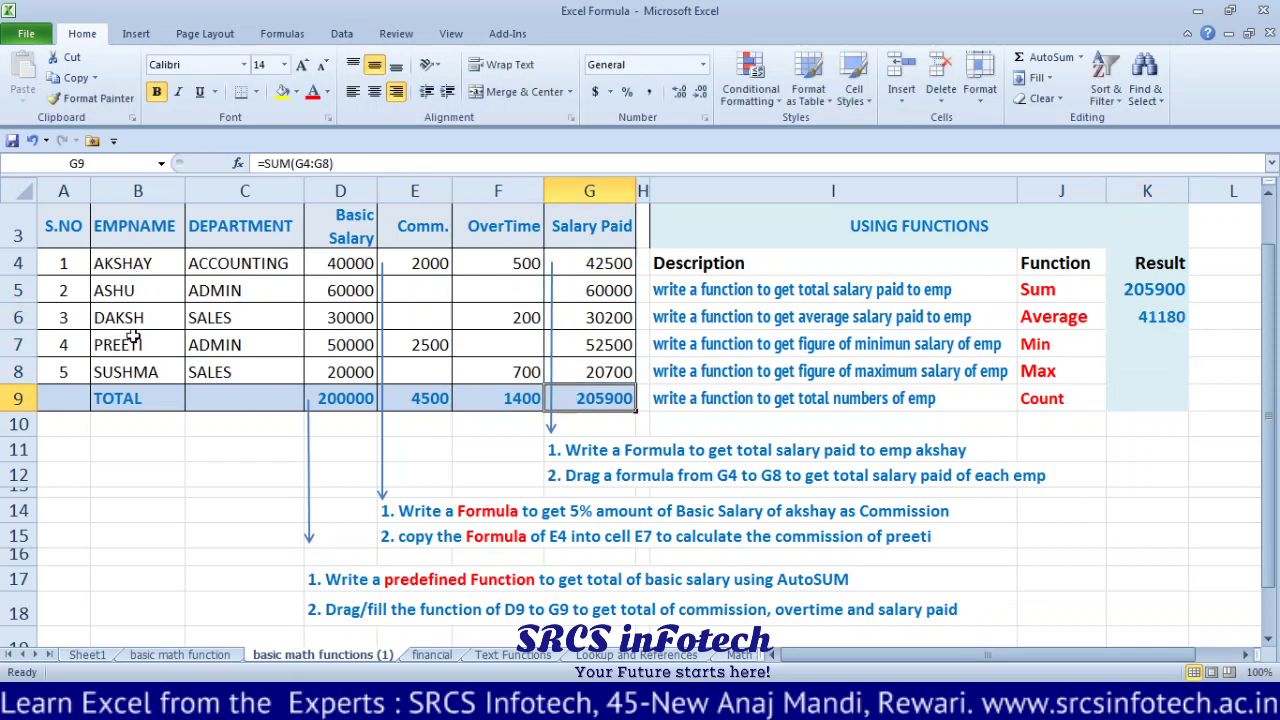
{"action": "left_click", "coordinate": [1166, 316]}
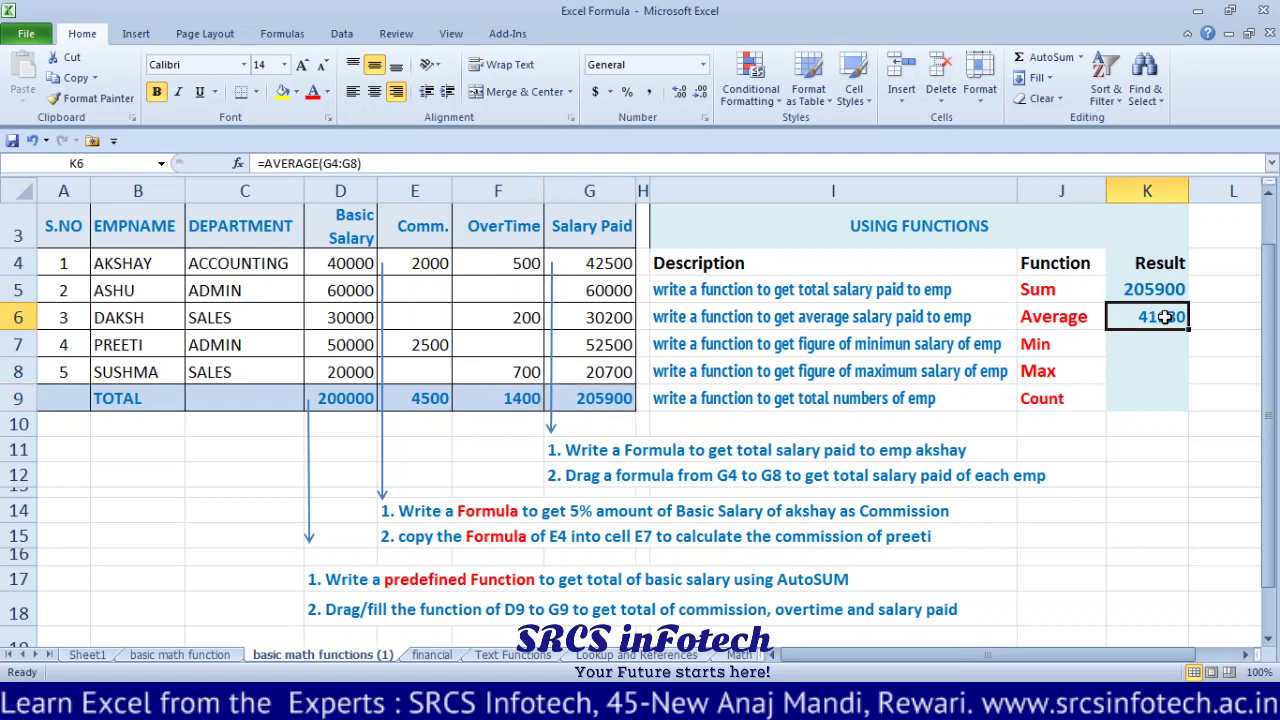
{"action": "left_click", "coordinate": [1068, 345]}
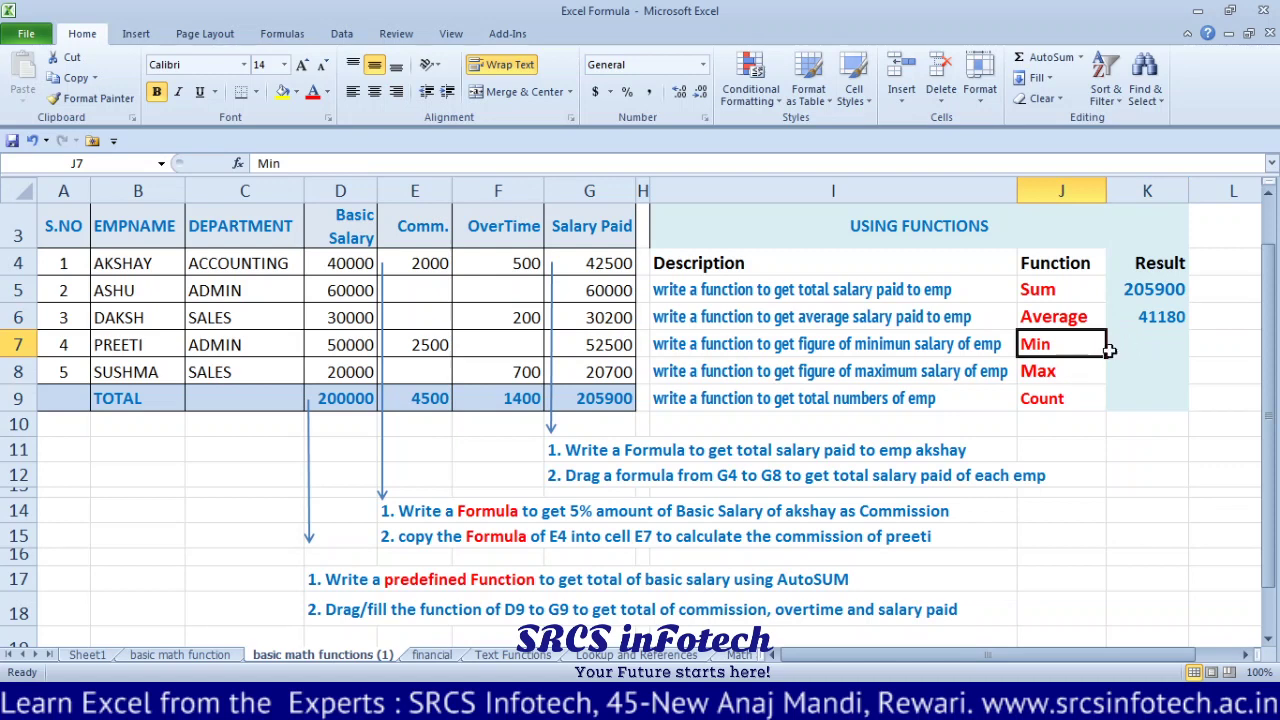
{"action": "left_click_drag", "start_coordinate": [712, 352], "coordinate": [1119, 345]}
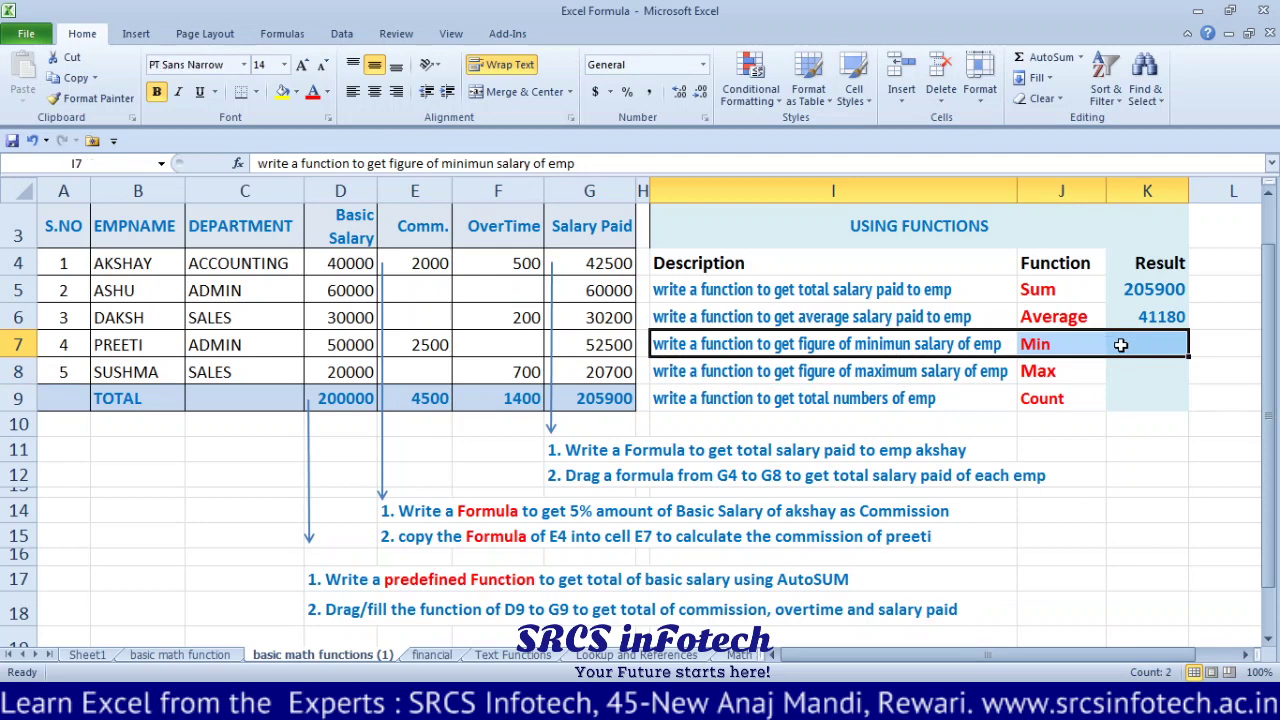
{"action": "left_click", "coordinate": [1121, 344]}
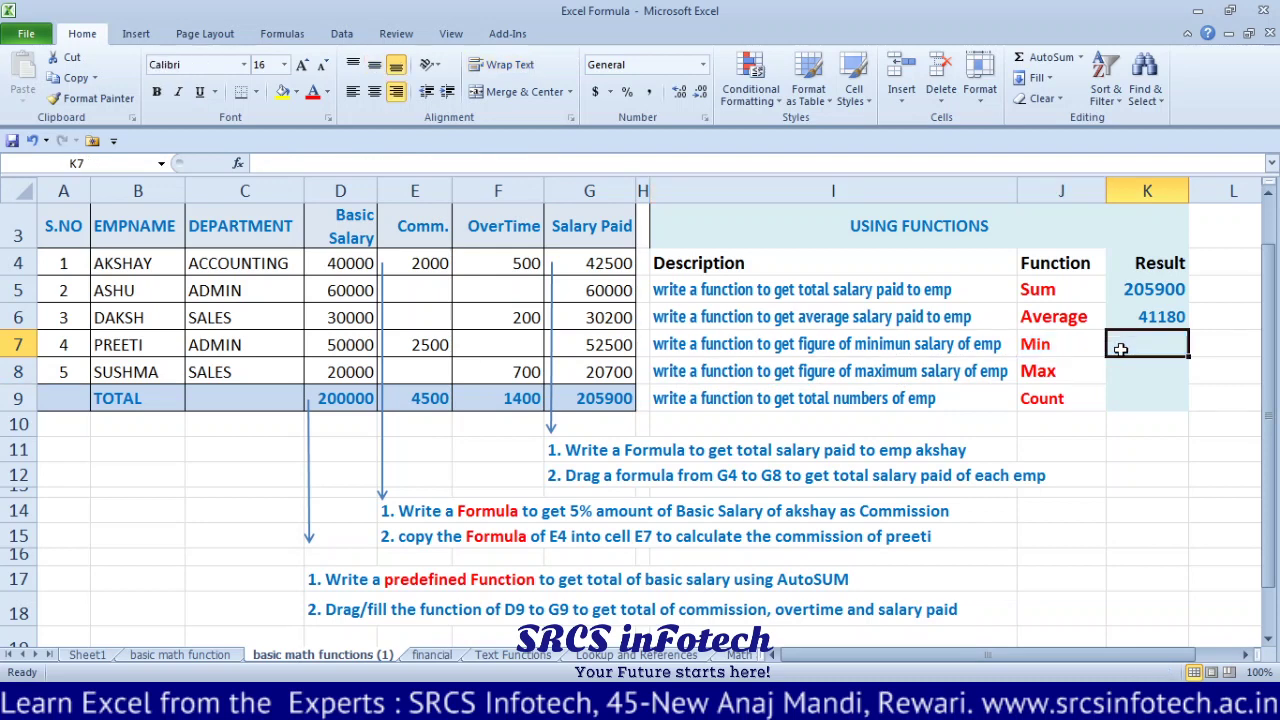
Step: Enter =MIN(G4:G8) in K7 beside Min, returning 20700
{"action": "type", "text": "=min"}
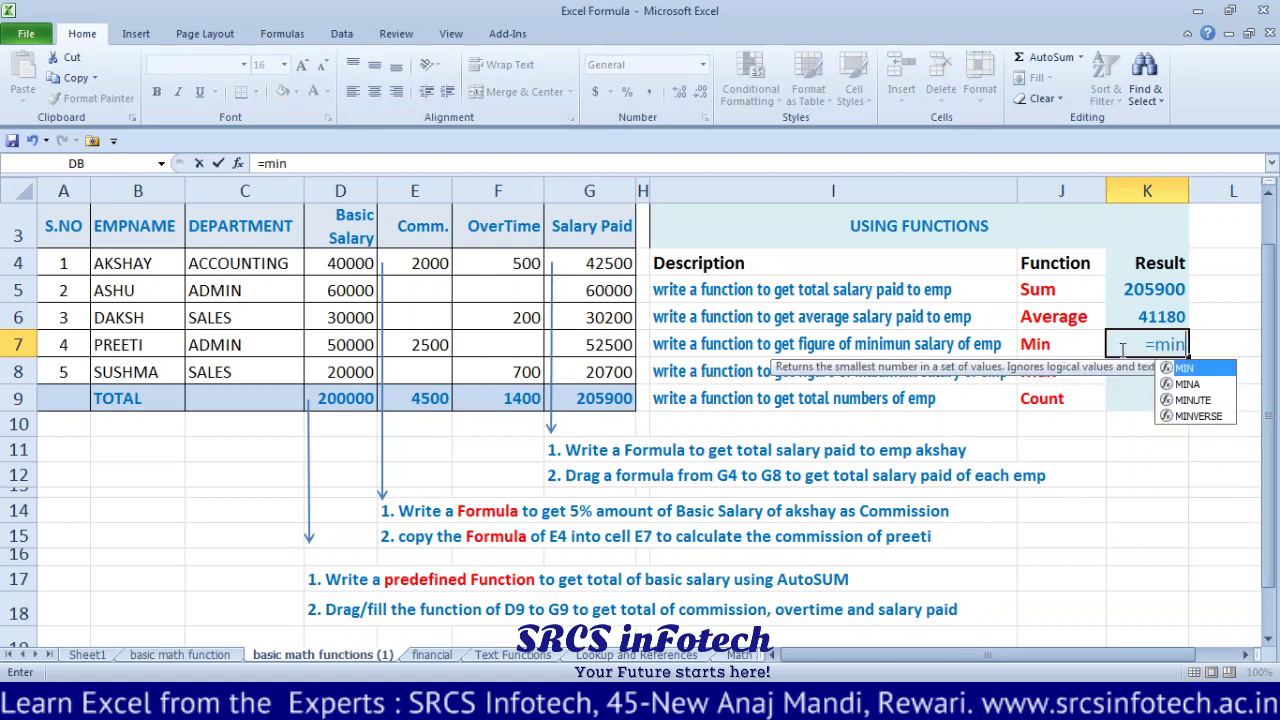
{"action": "type", "text": "("}
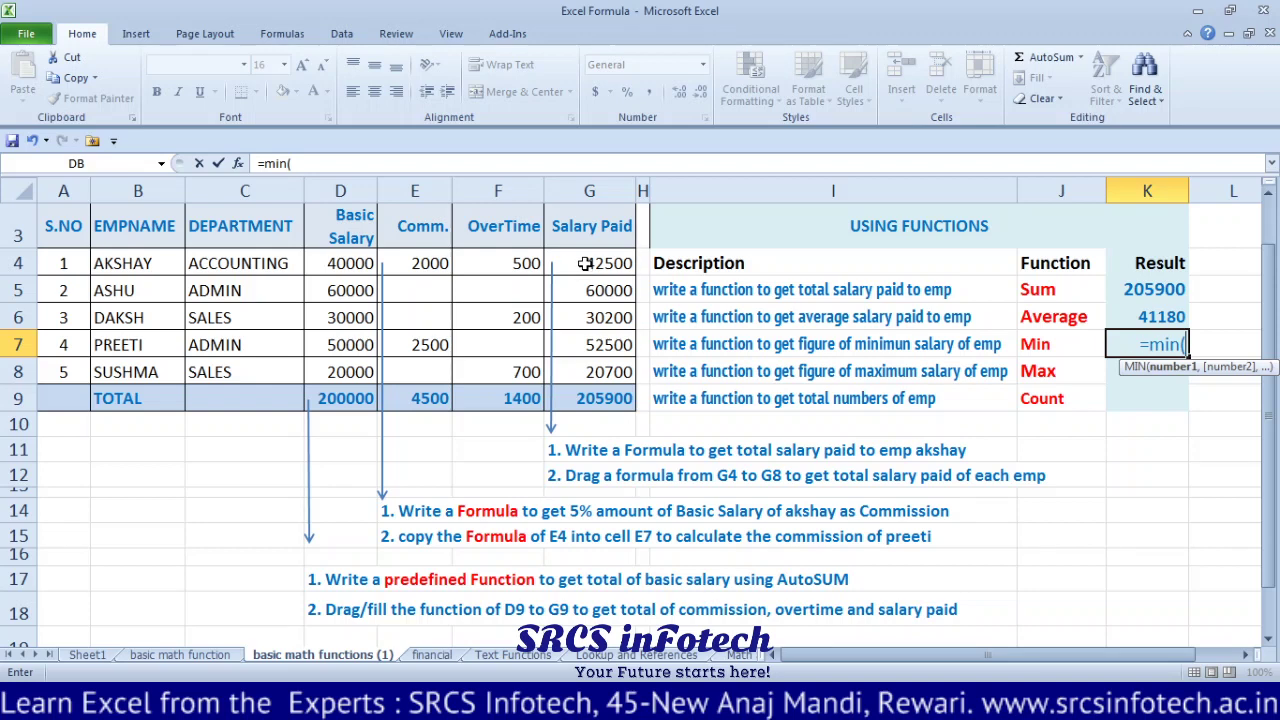
{"action": "left_click_drag", "start_coordinate": [585, 263], "coordinate": [594, 368]}
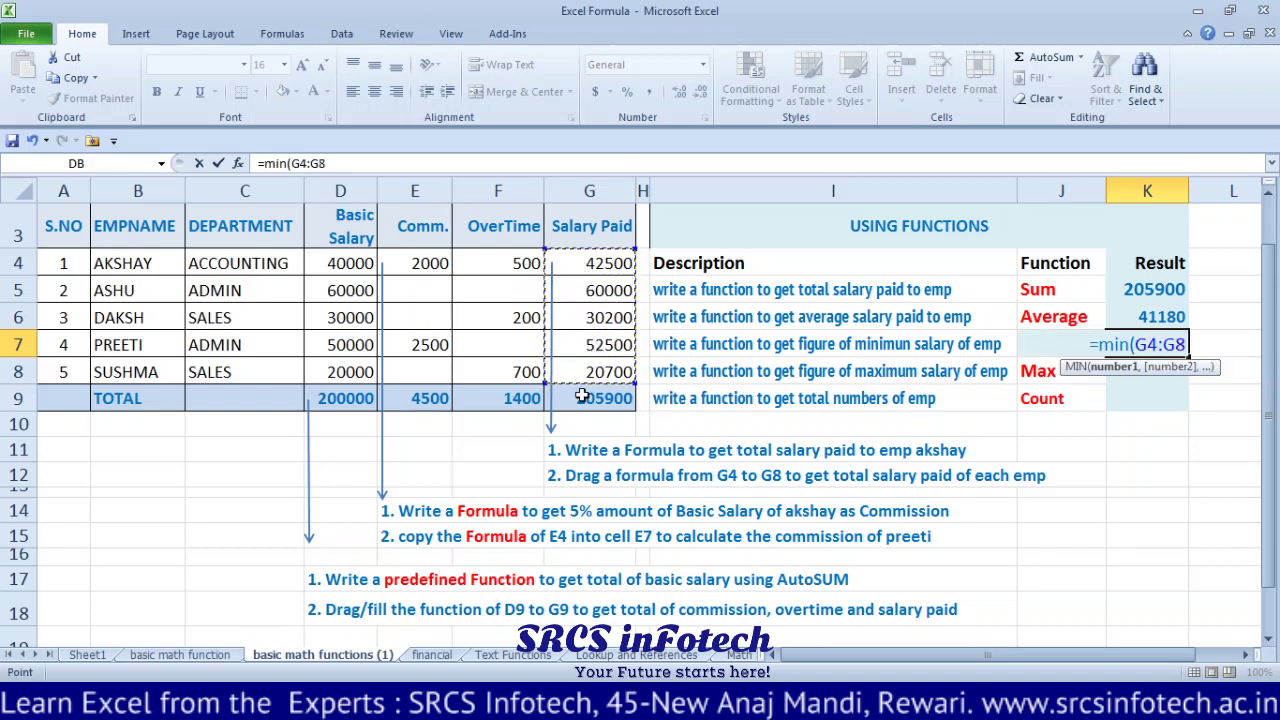
{"action": "type", "text": ")"}
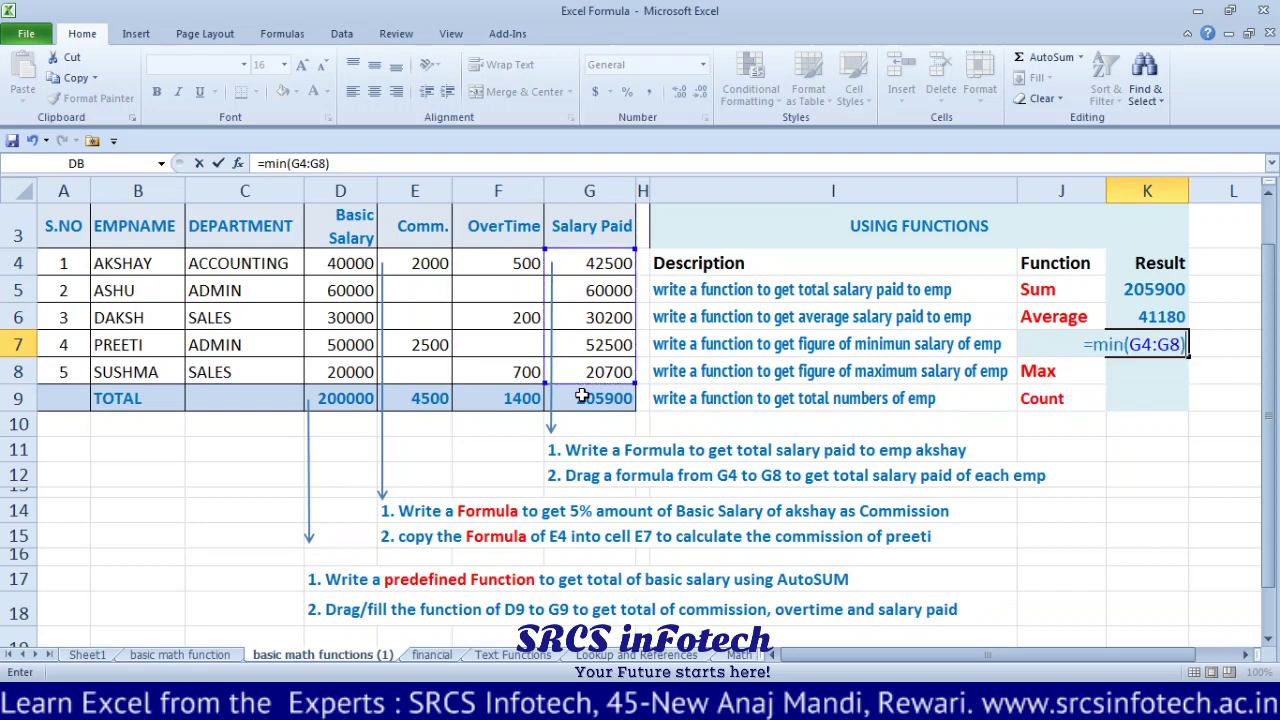
{"action": "key", "text": "Return"}
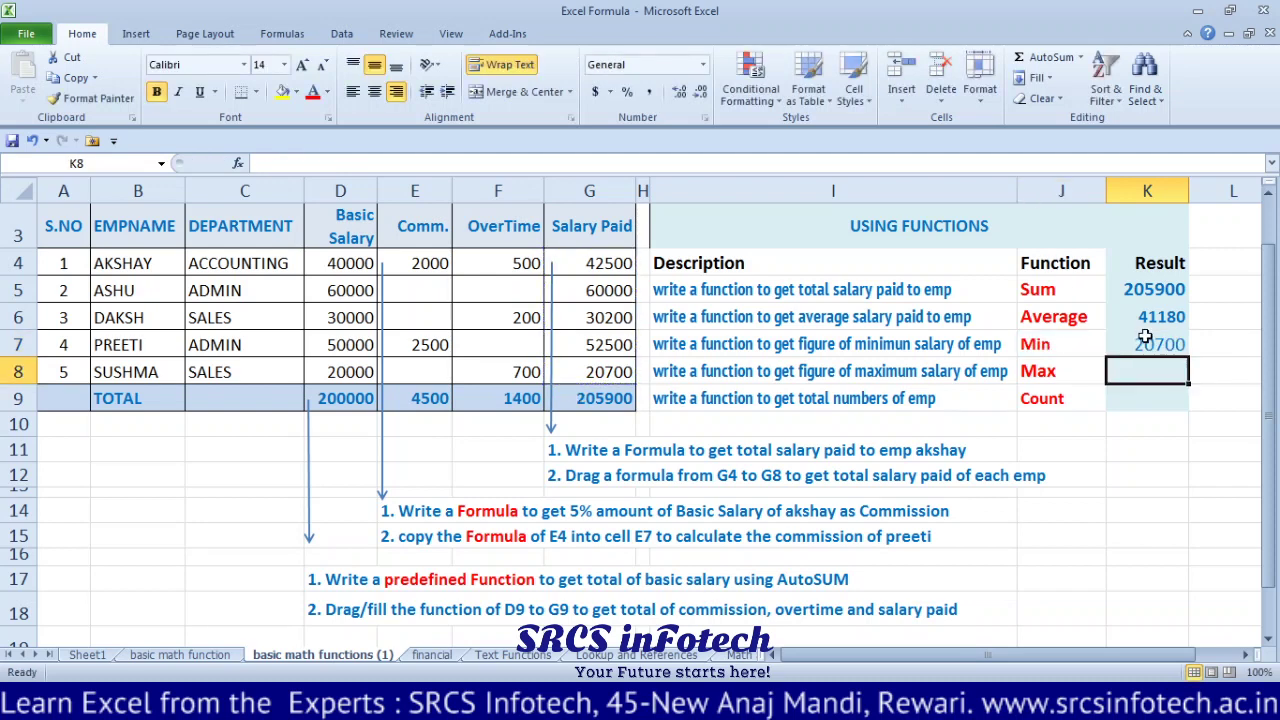
{"action": "left_click_drag", "start_coordinate": [566, 371], "coordinate": [47, 370]}
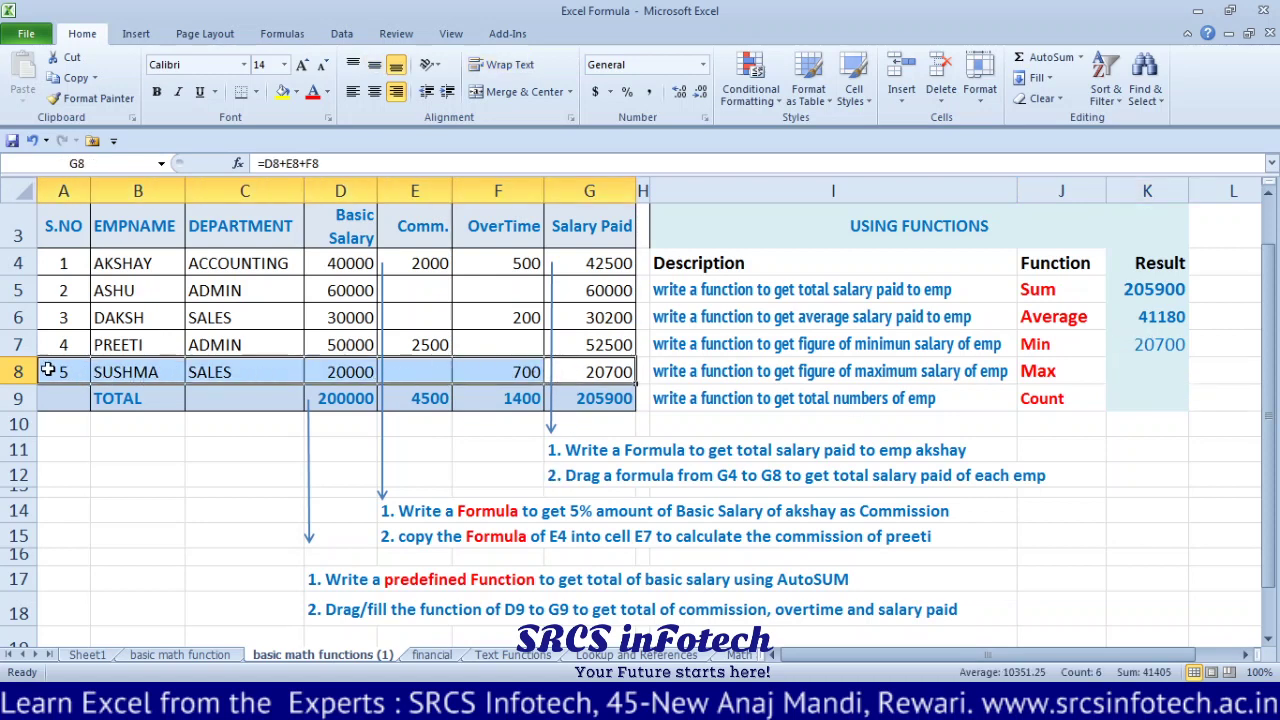
{"action": "left_click", "coordinate": [1066, 371]}
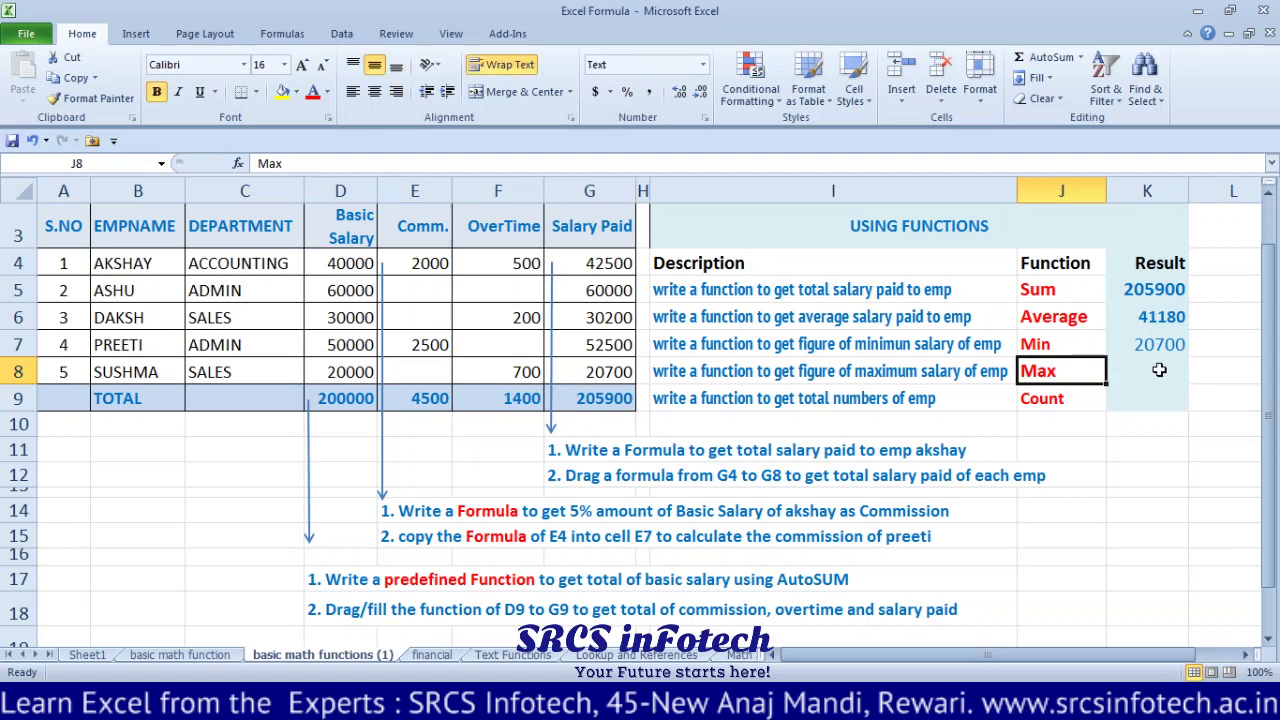
{"action": "left_click", "coordinate": [1159, 370]}
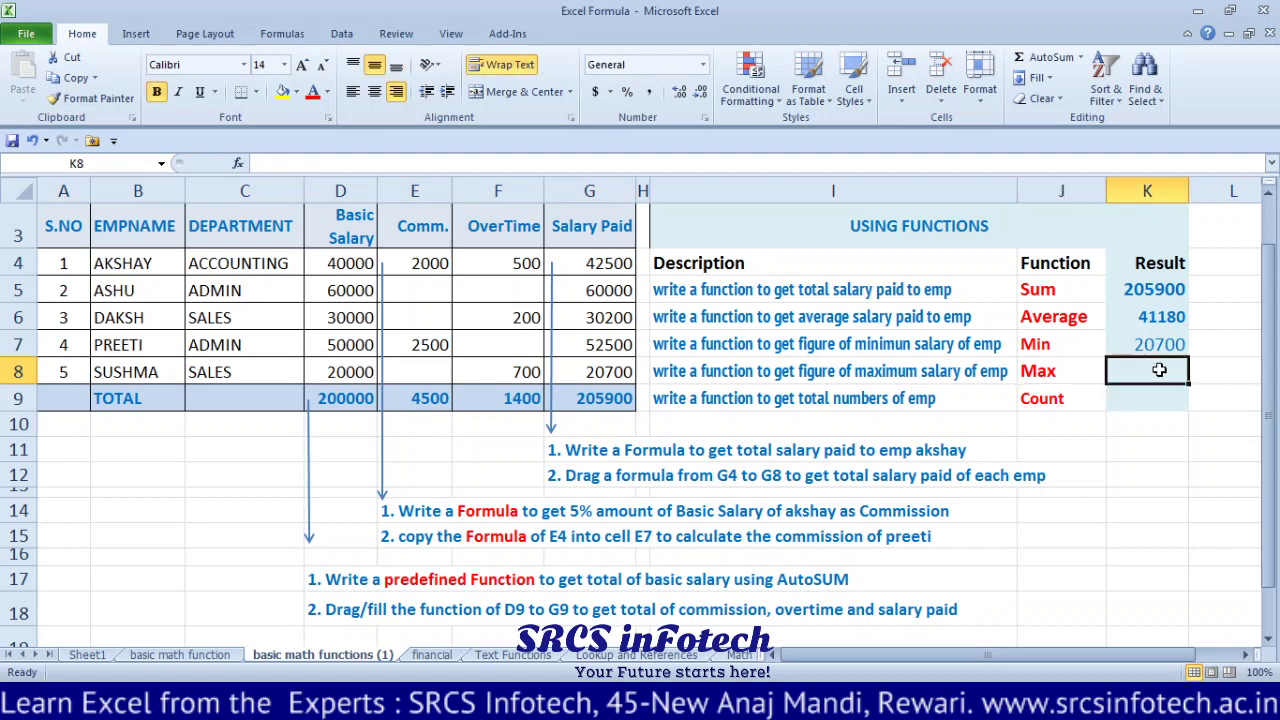
Step: Enter =MAX(G4:G8) in K8 beside Max, returning 60000
{"action": "type", "text": "="}
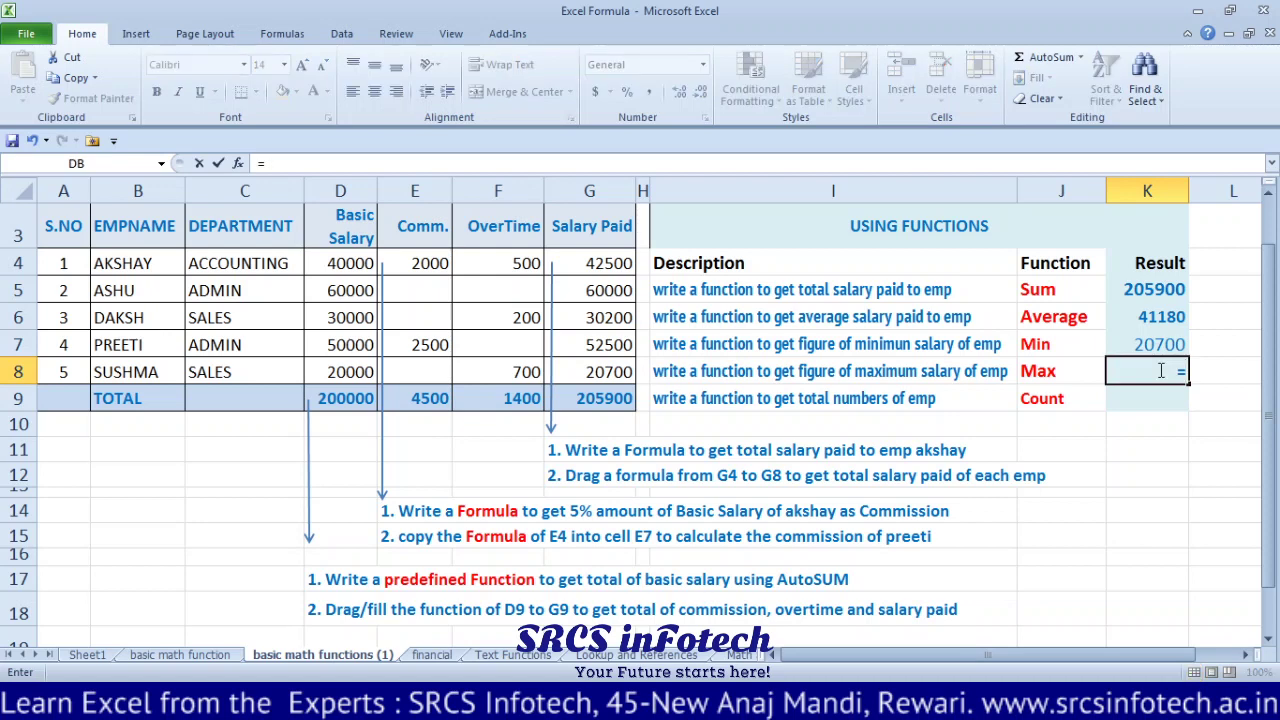
{"action": "type", "text": "max"}
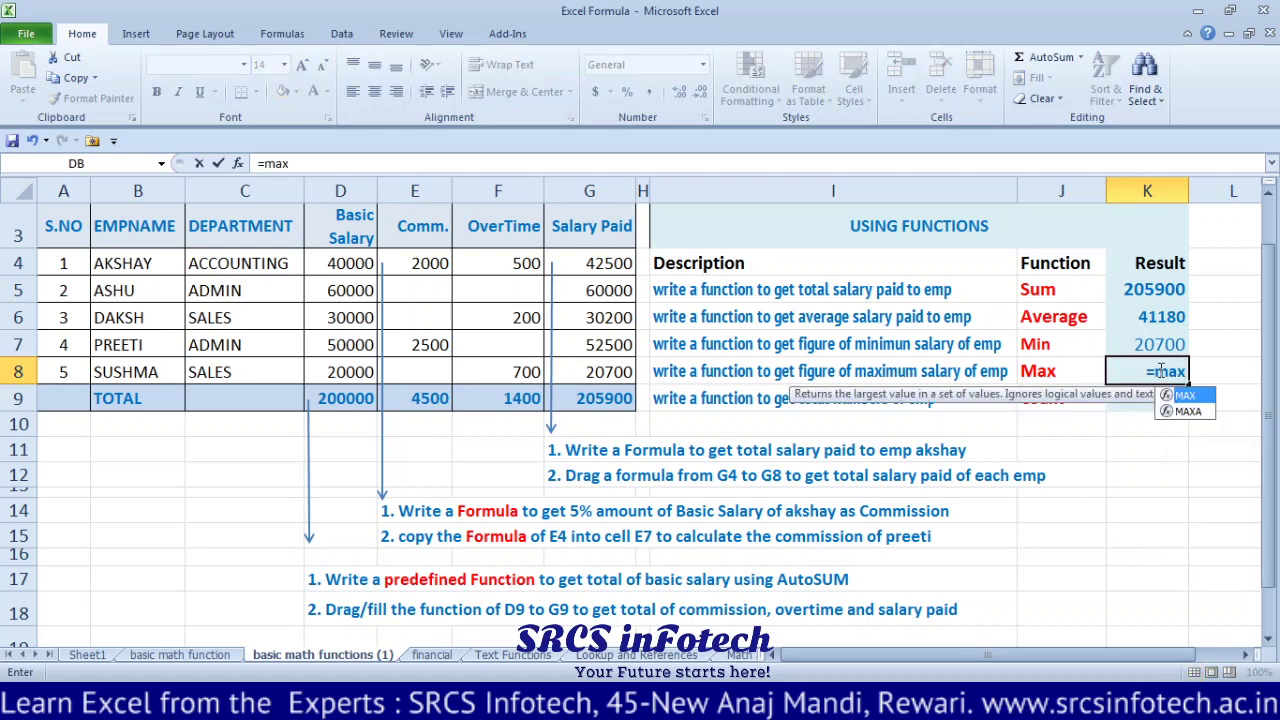
{"action": "type", "text": "("}
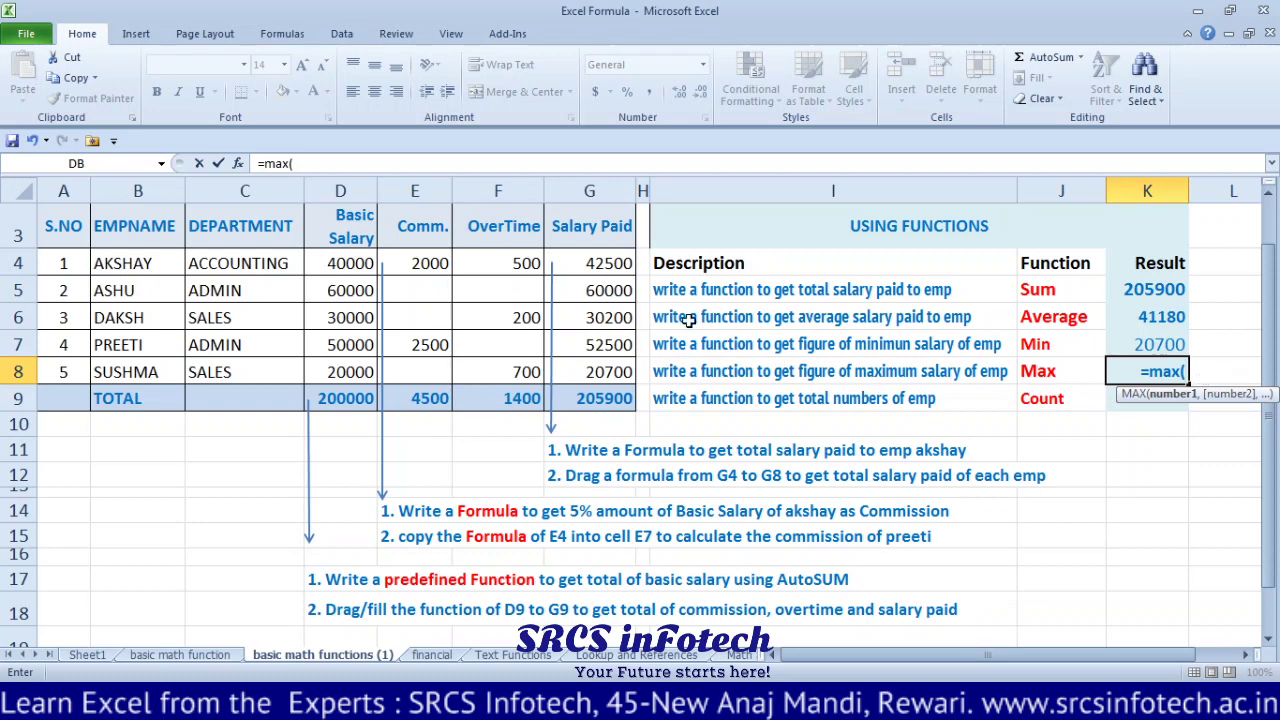
{"action": "left_click", "coordinate": [600, 263]}
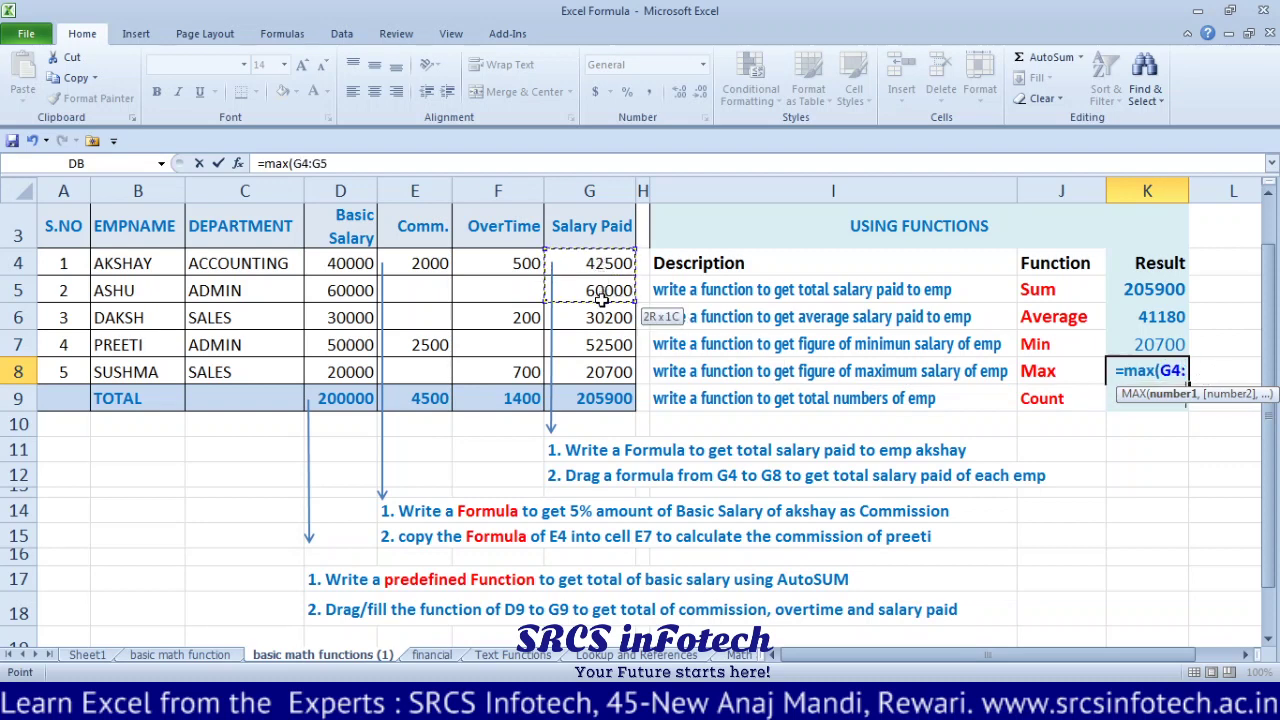
{"action": "left_click_drag", "start_coordinate": [600, 263], "coordinate": [604, 364]}
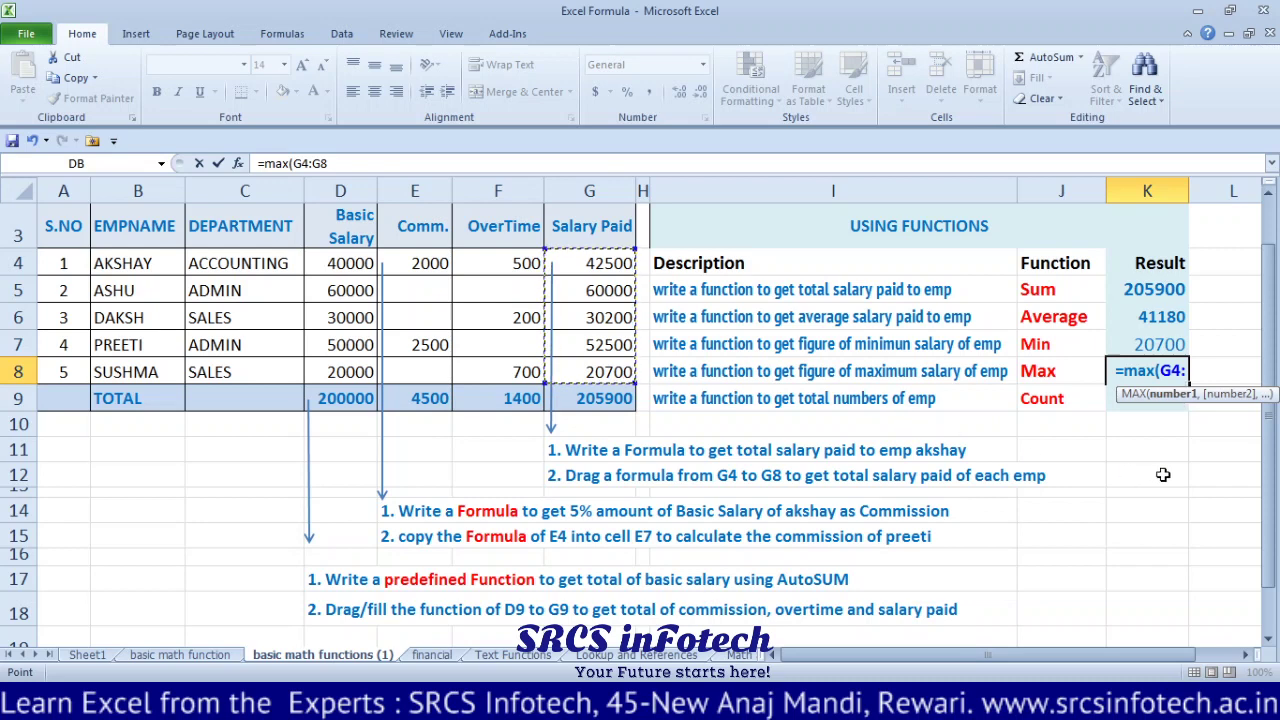
{"action": "type", "text": ")"}
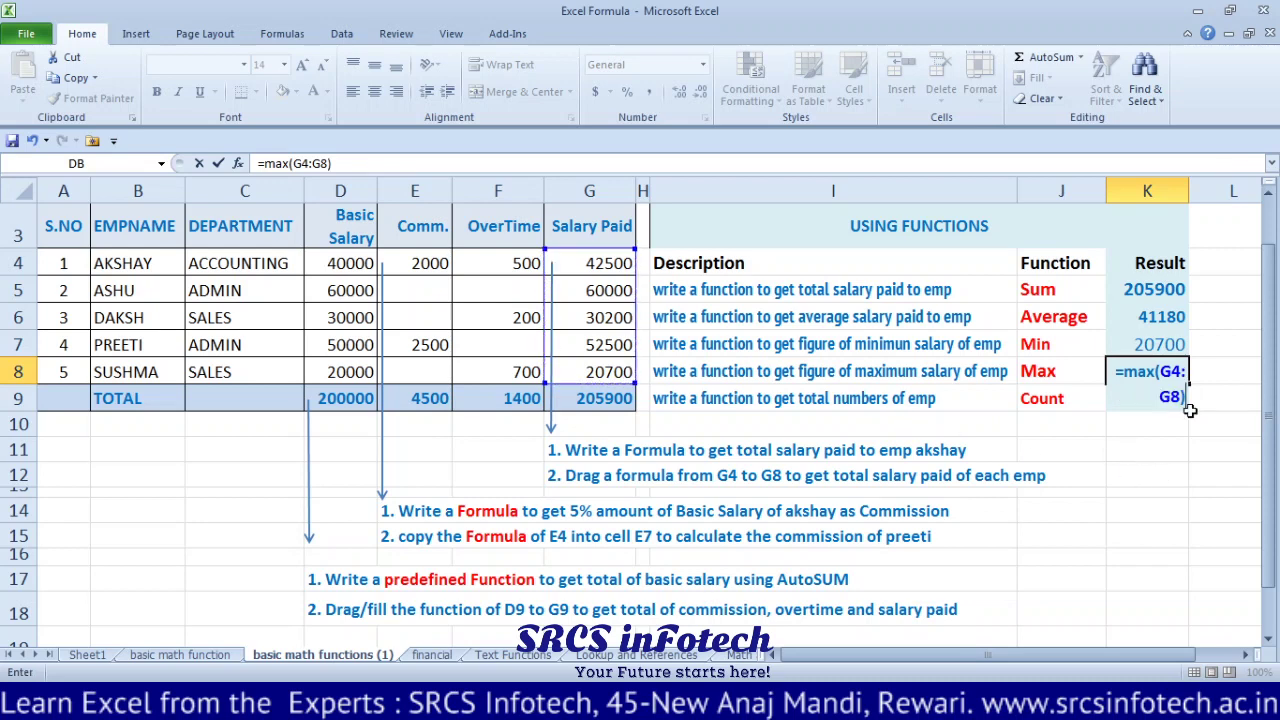
{"action": "key", "text": "Return"}
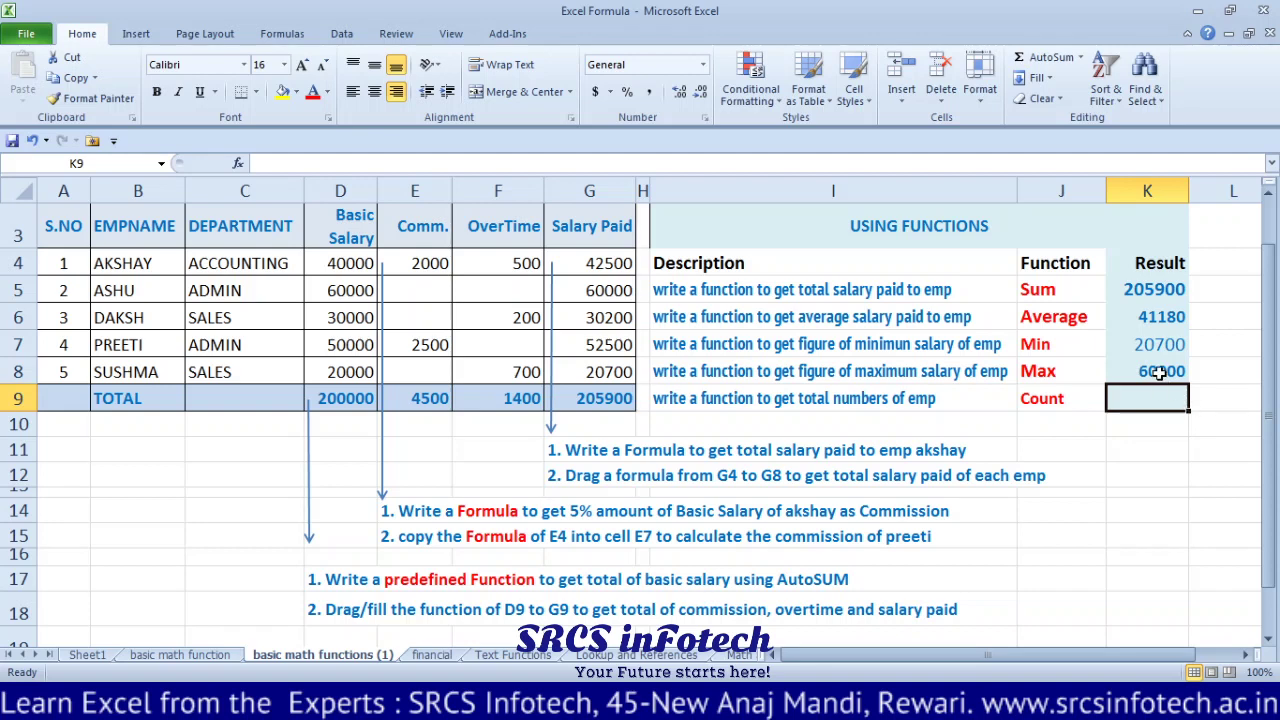
{"action": "left_click_drag", "start_coordinate": [45, 292], "coordinate": [583, 293]}
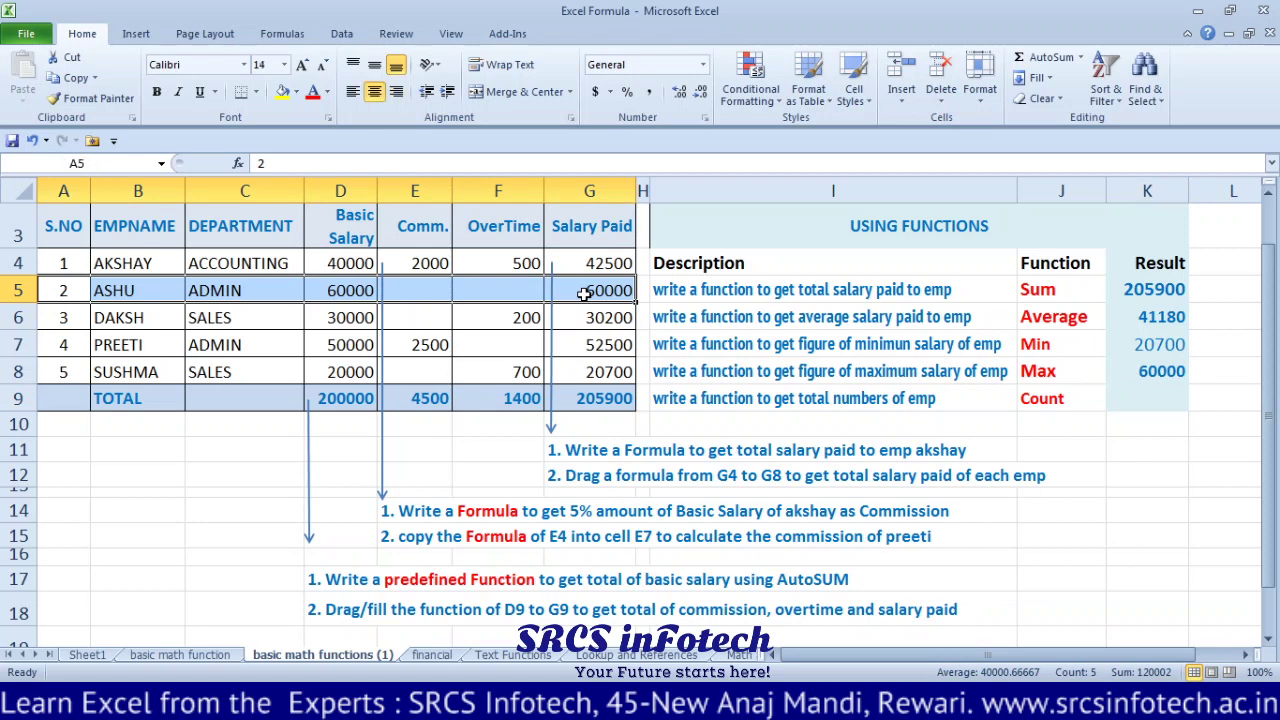
{"action": "left_click", "coordinate": [1066, 402]}
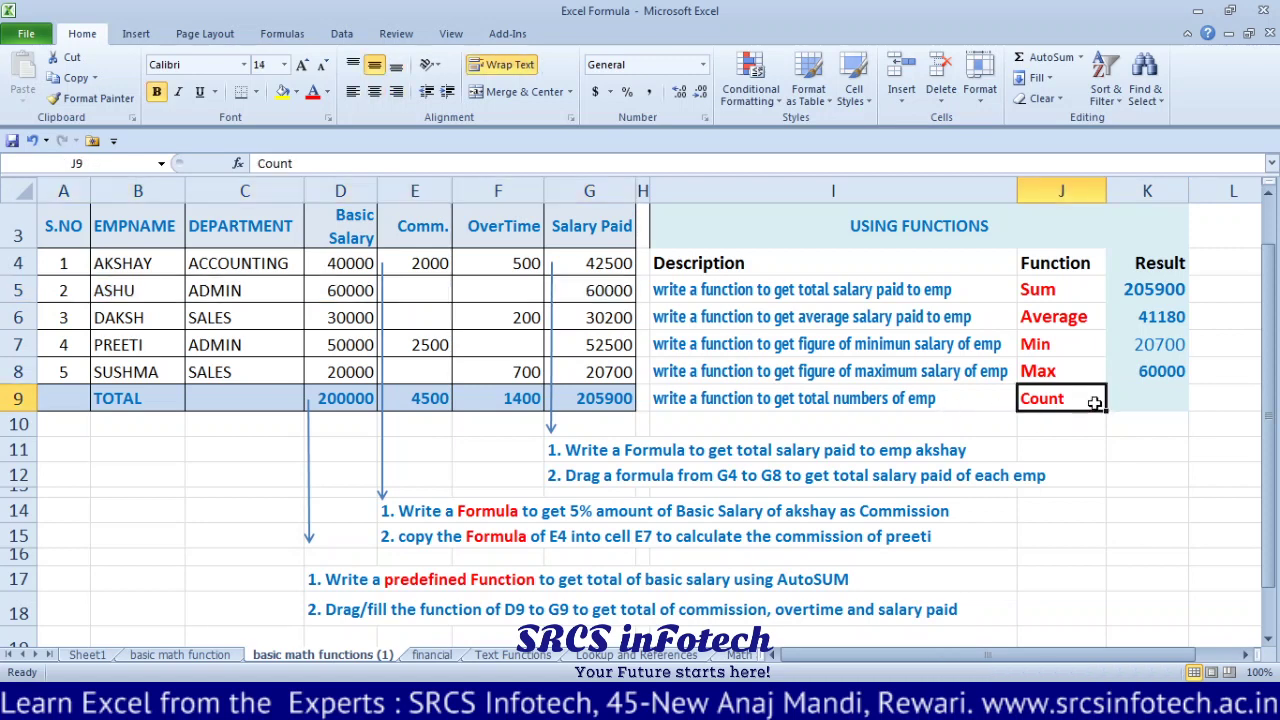
{"action": "left_click", "coordinate": [708, 400]}
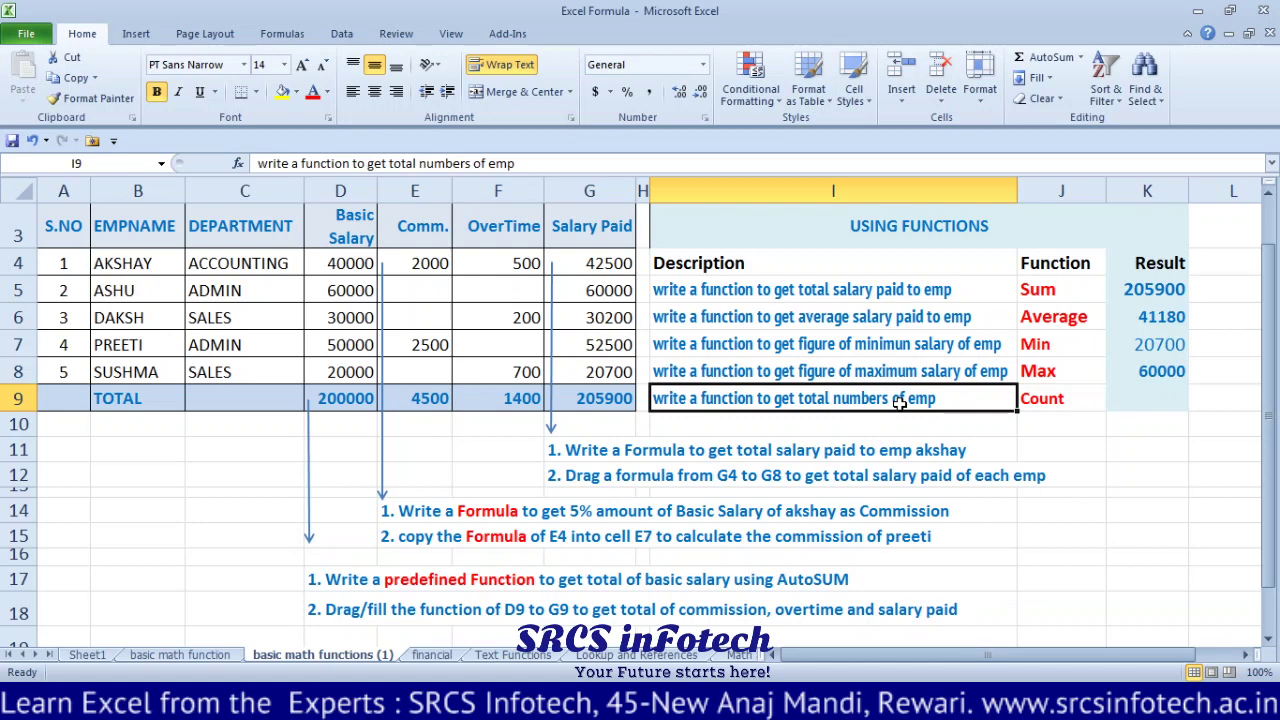
{"action": "left_click", "coordinate": [1050, 398]}
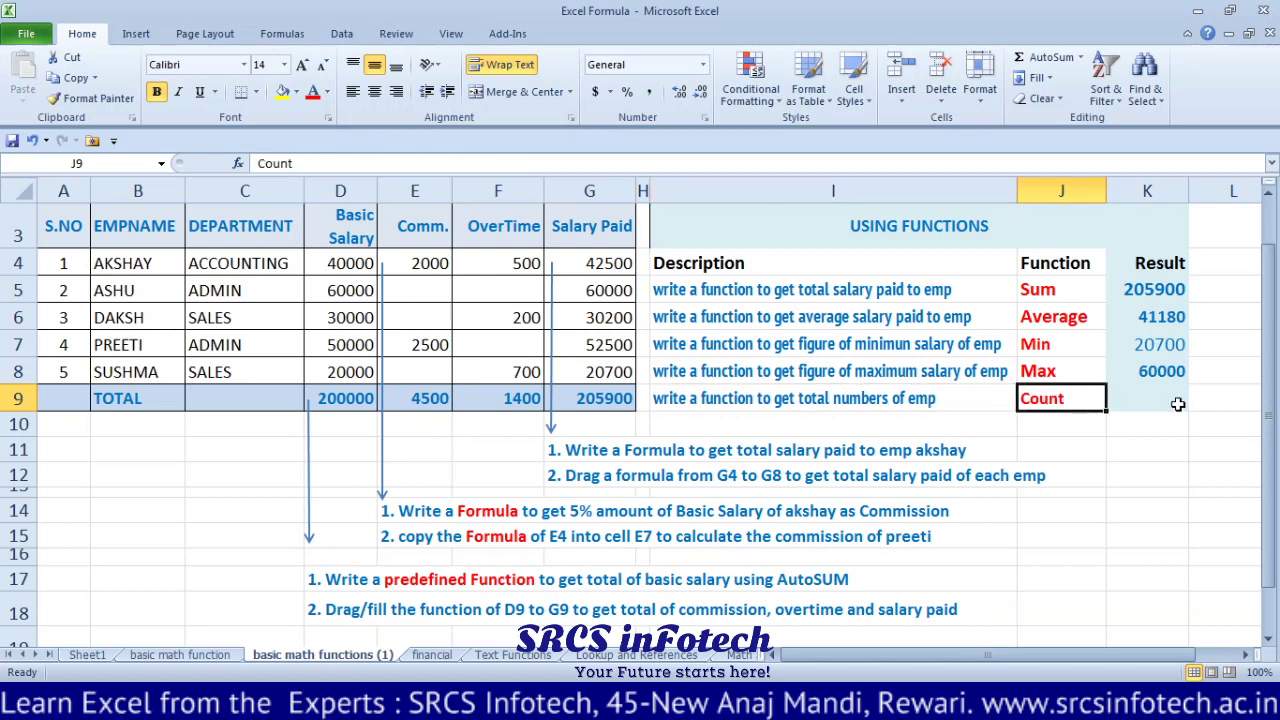
{"action": "left_click", "coordinate": [1122, 398]}
Step: Enter =COUNT(G4:G8) in K9 to count the 5 employees beside Count
{"action": "type", "text": "="}
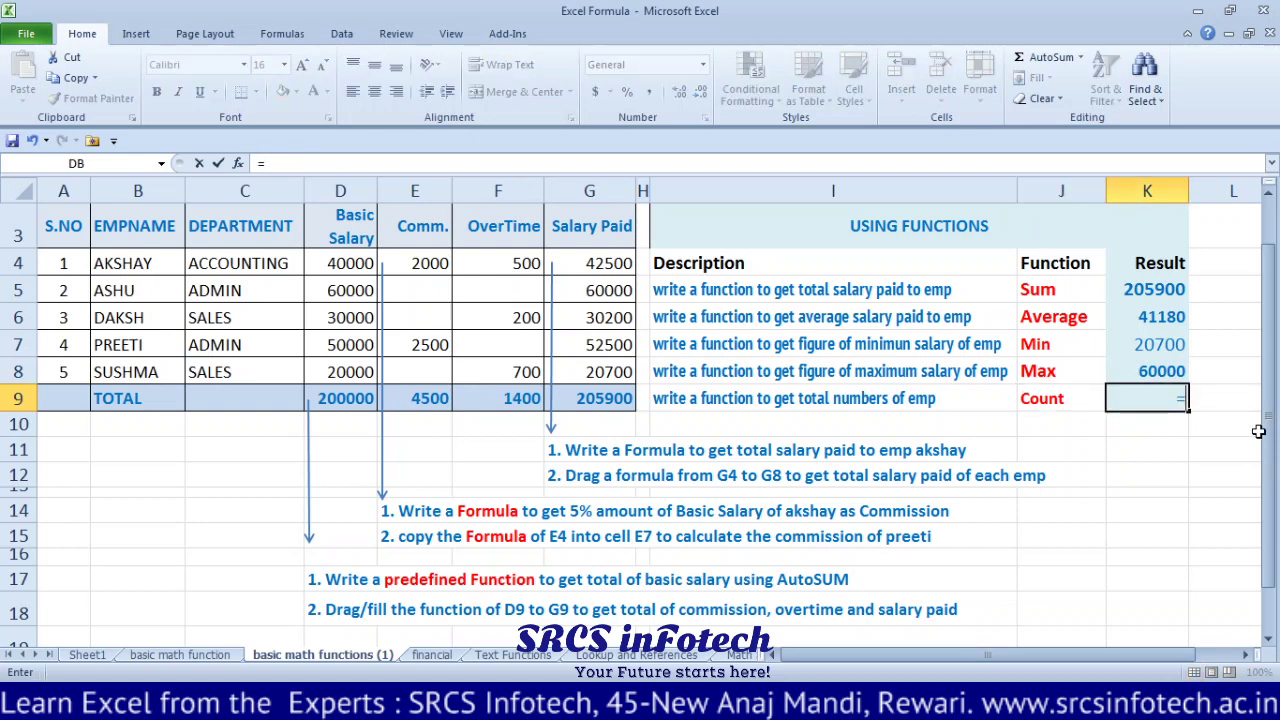
{"action": "type", "text": "cou"}
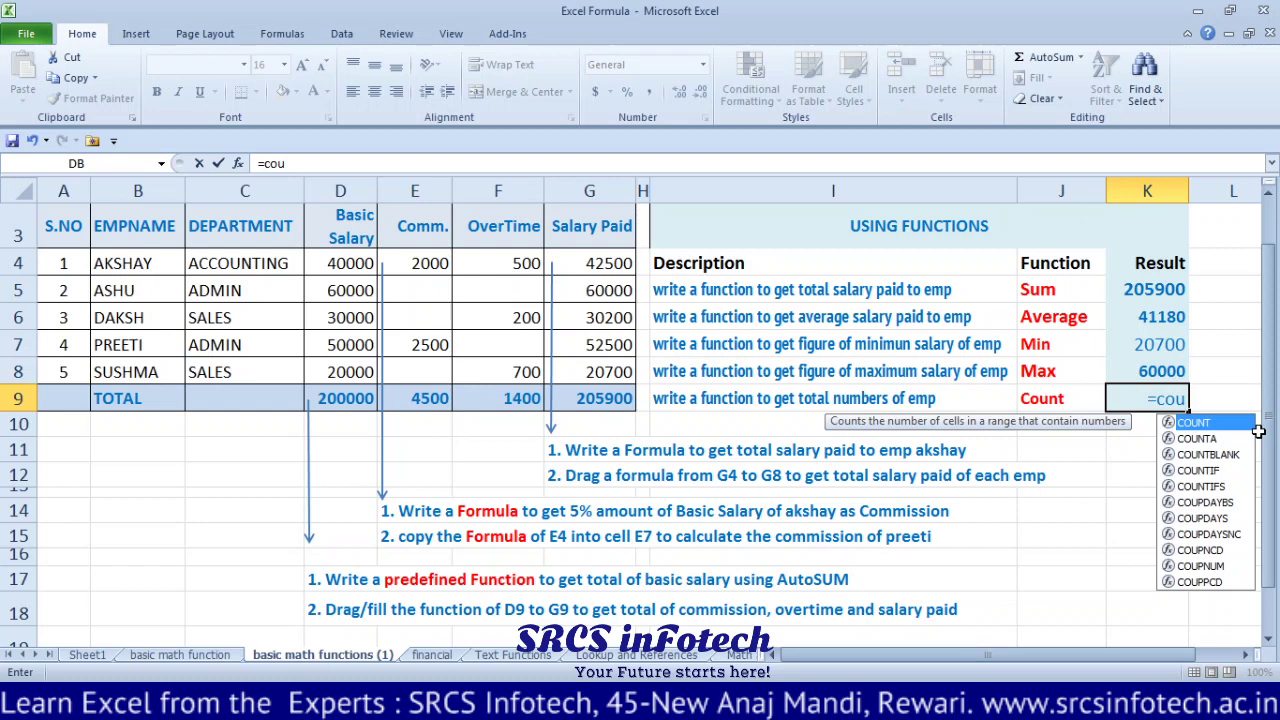
{"action": "key", "text": "Tab"}
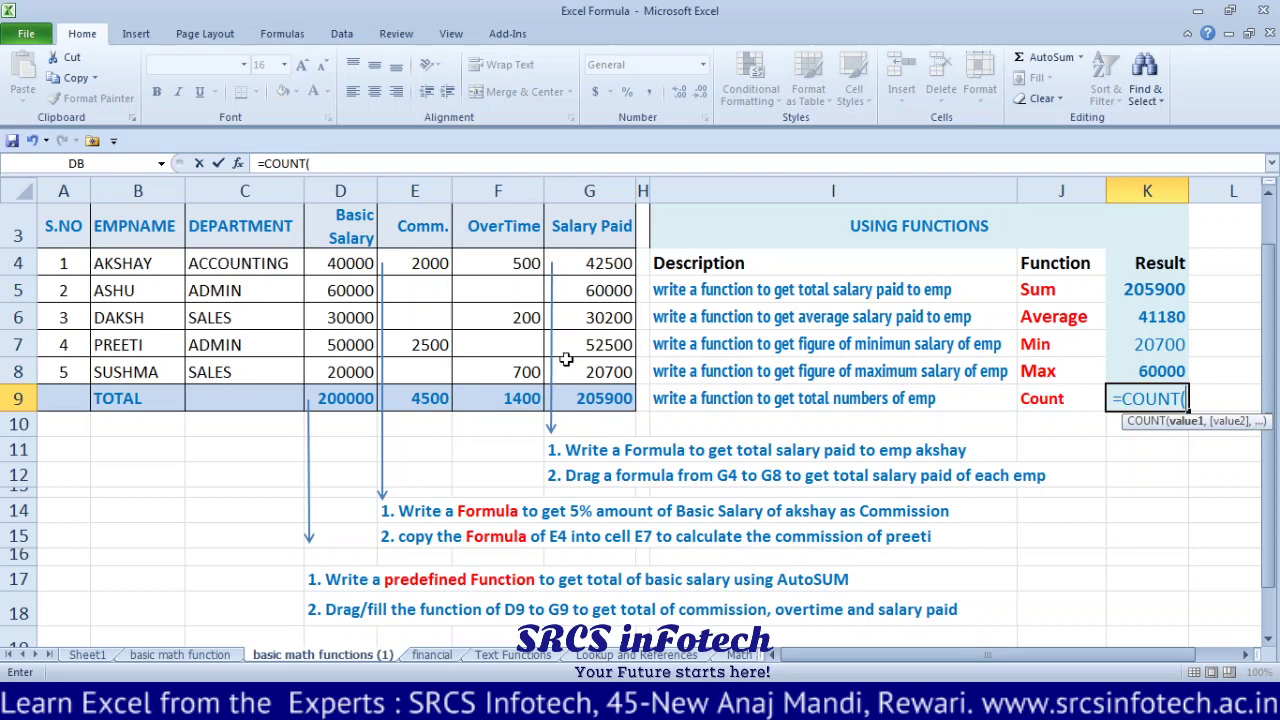
{"action": "left_click_drag", "start_coordinate": [569, 260], "coordinate": [569, 366]}
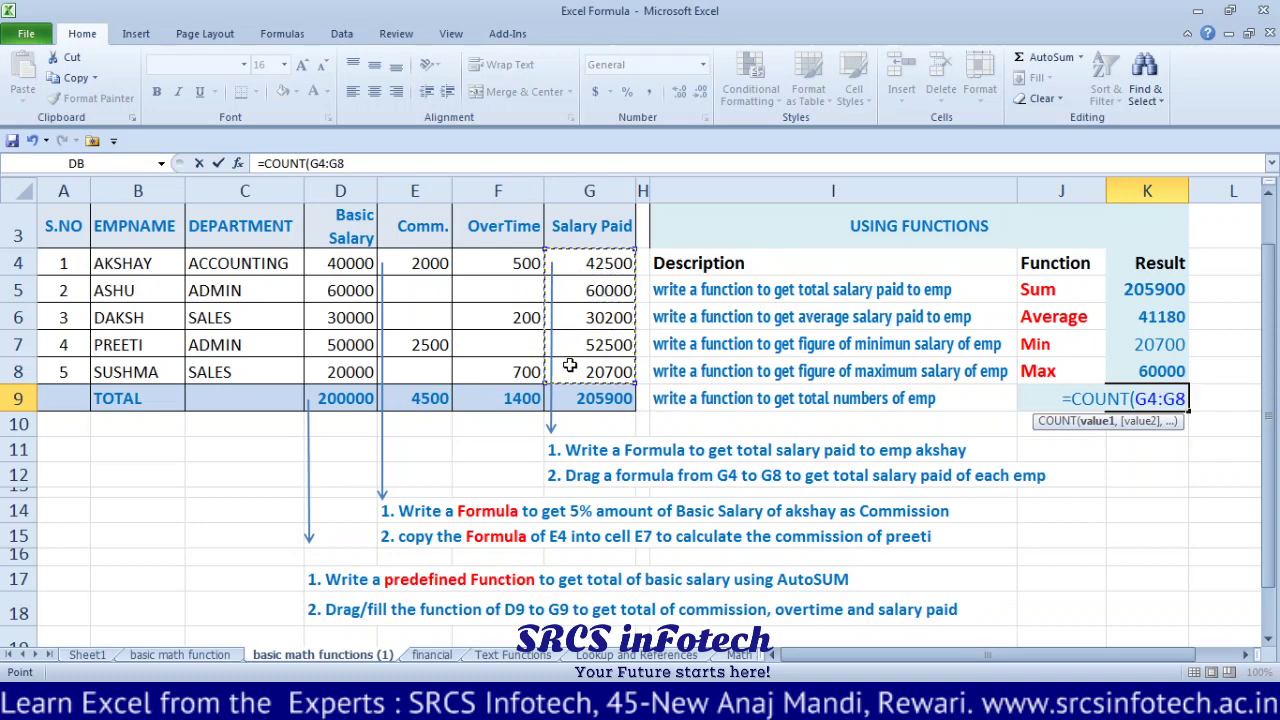
{"action": "type", "text": ")"}
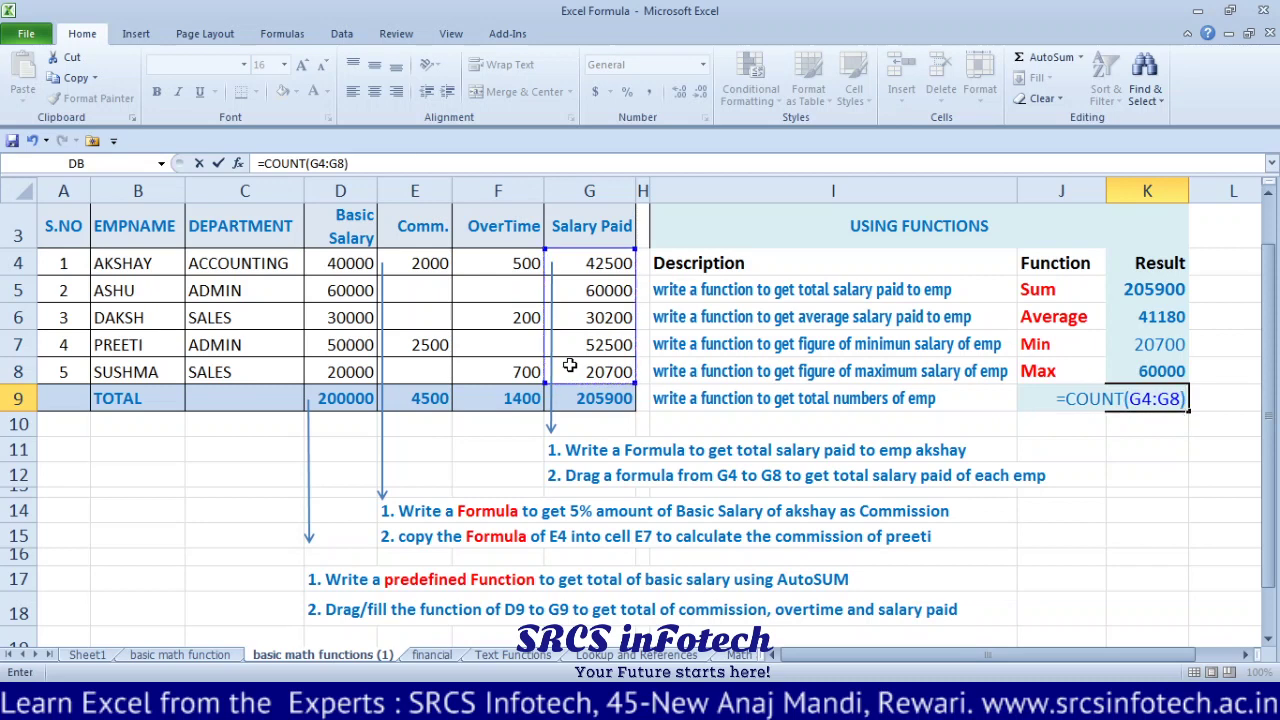
{"action": "key", "text": "Return"}
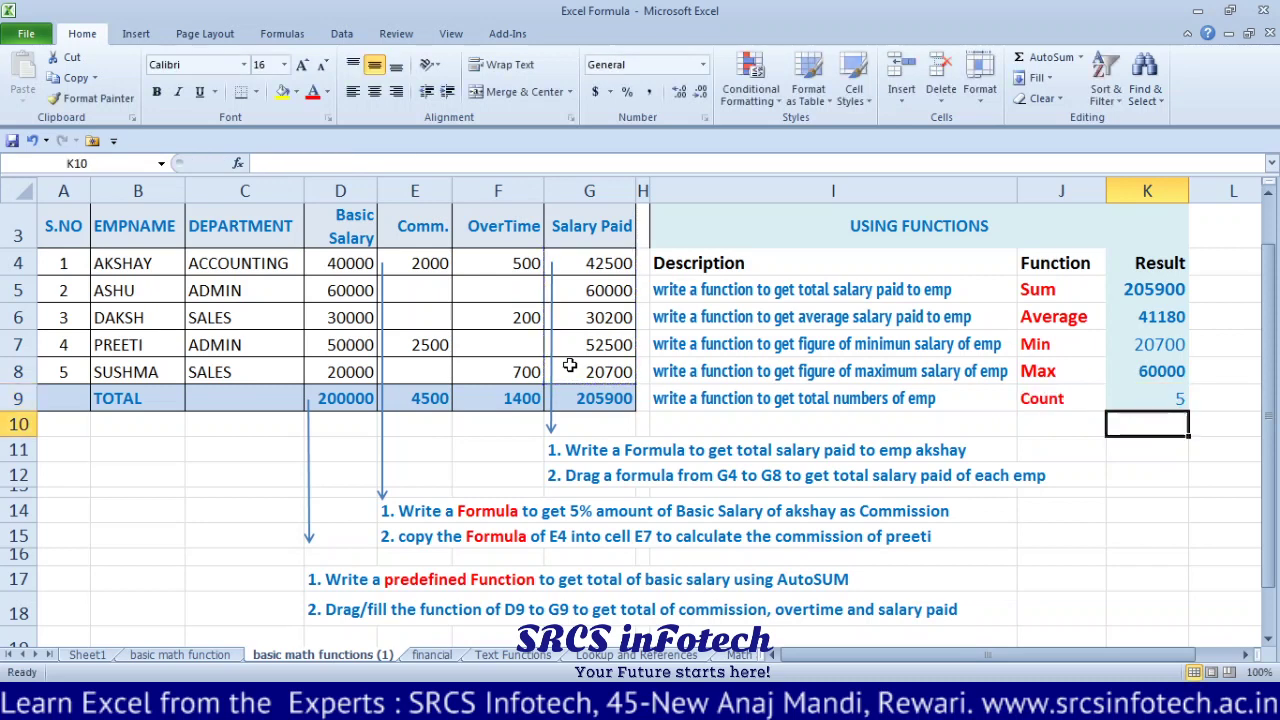